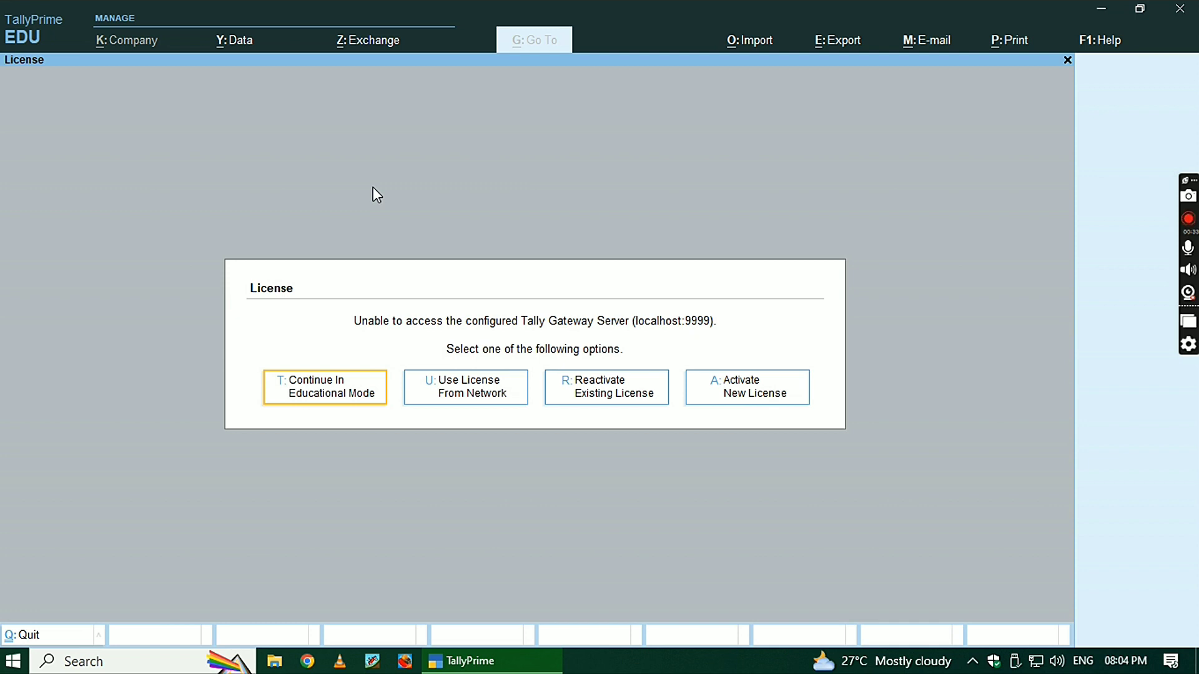
Continue in educational mode without activating a license.
key("t")
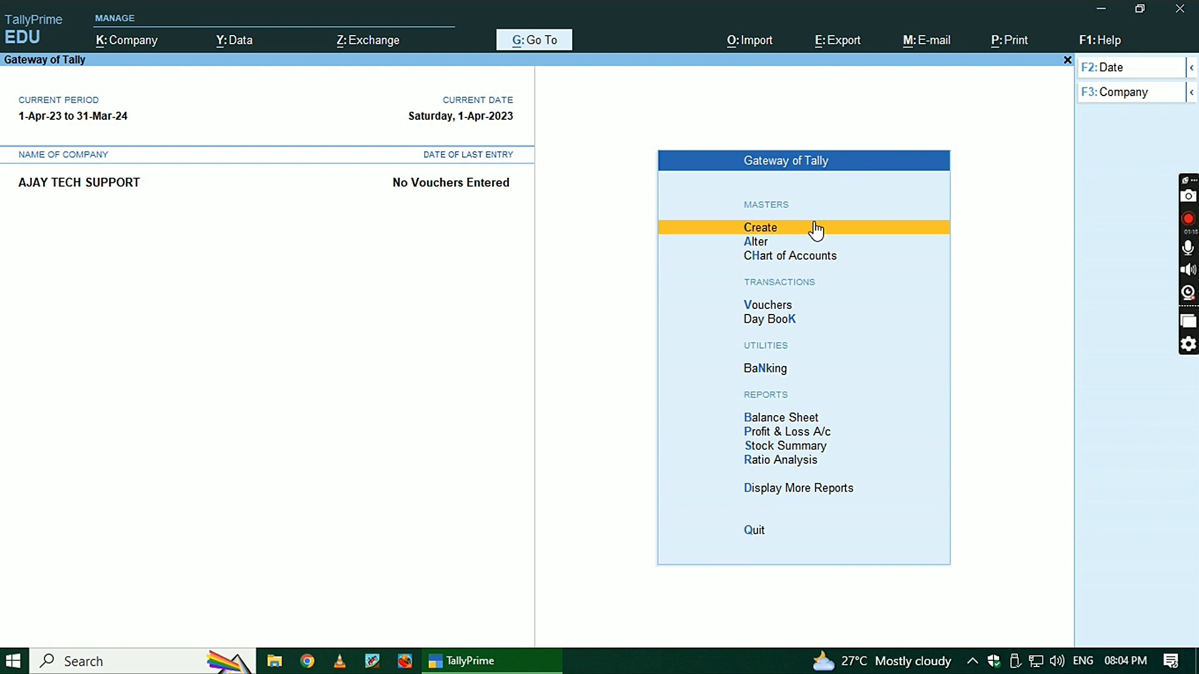
key("Down")
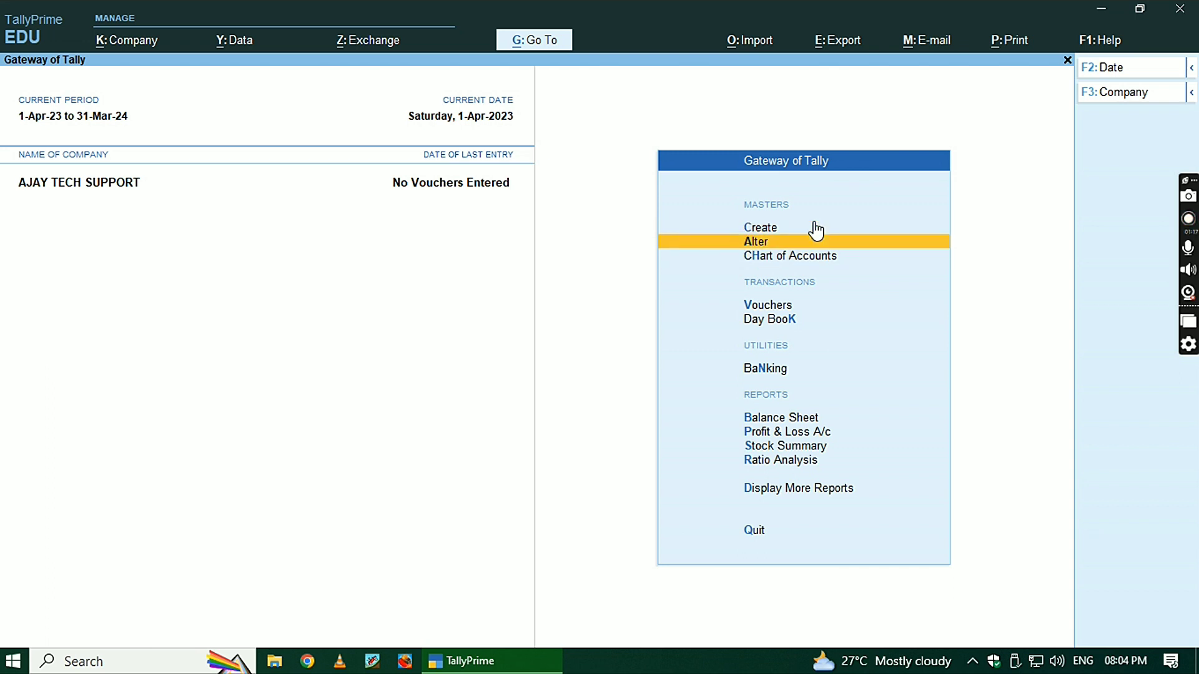
key("Up")
key("Up")
key("Up")
key("Up")
key("Up")
key("Up")
key("Up")
key("Up")
key("Up")
key("Up")
key("Up")
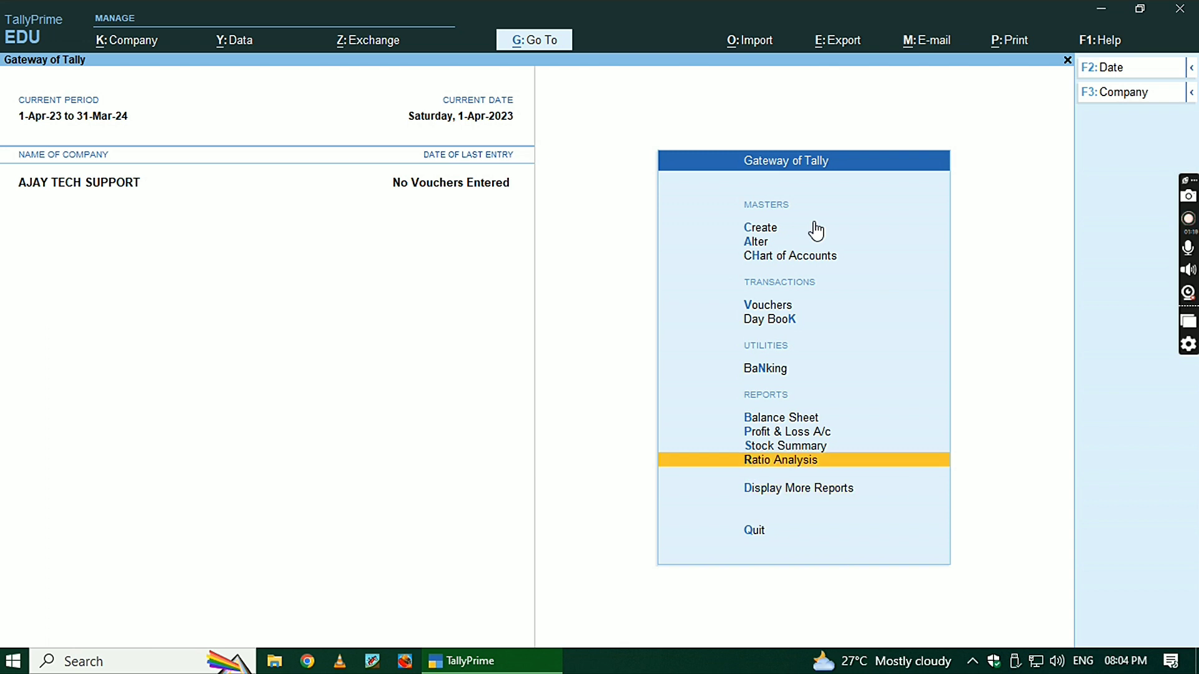
key("Up")
key("Up")
key("Up")
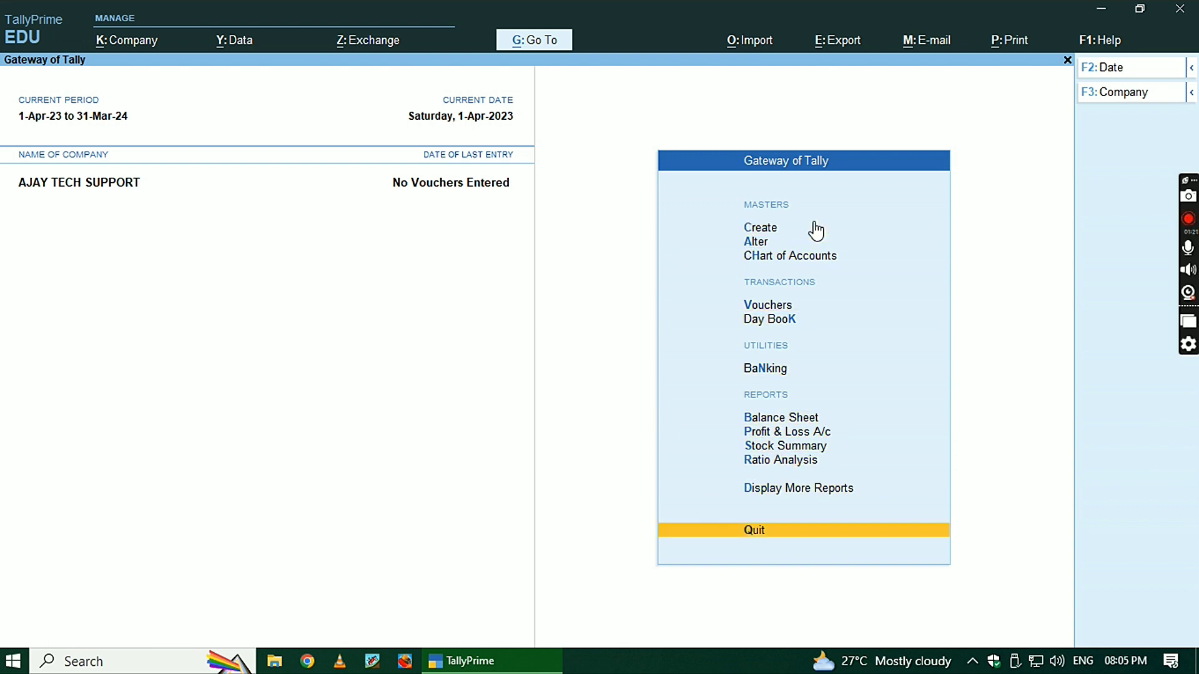
key("Down")
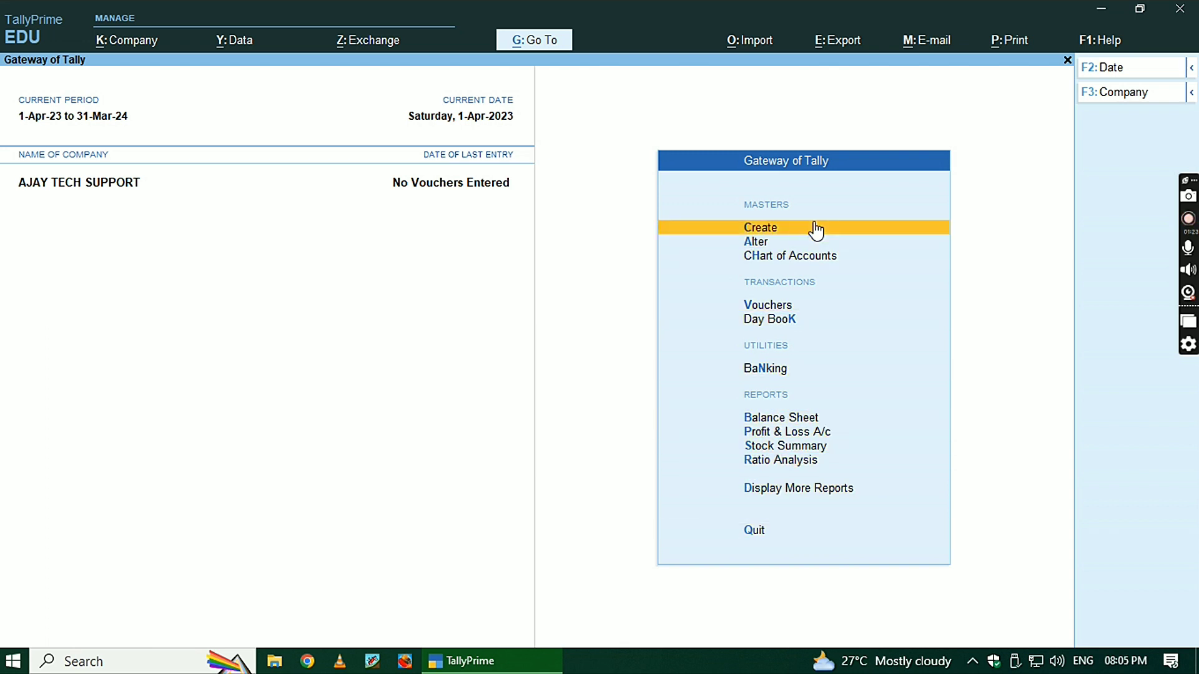
key("Down")
key("Down")
key("Down")
key("Down")
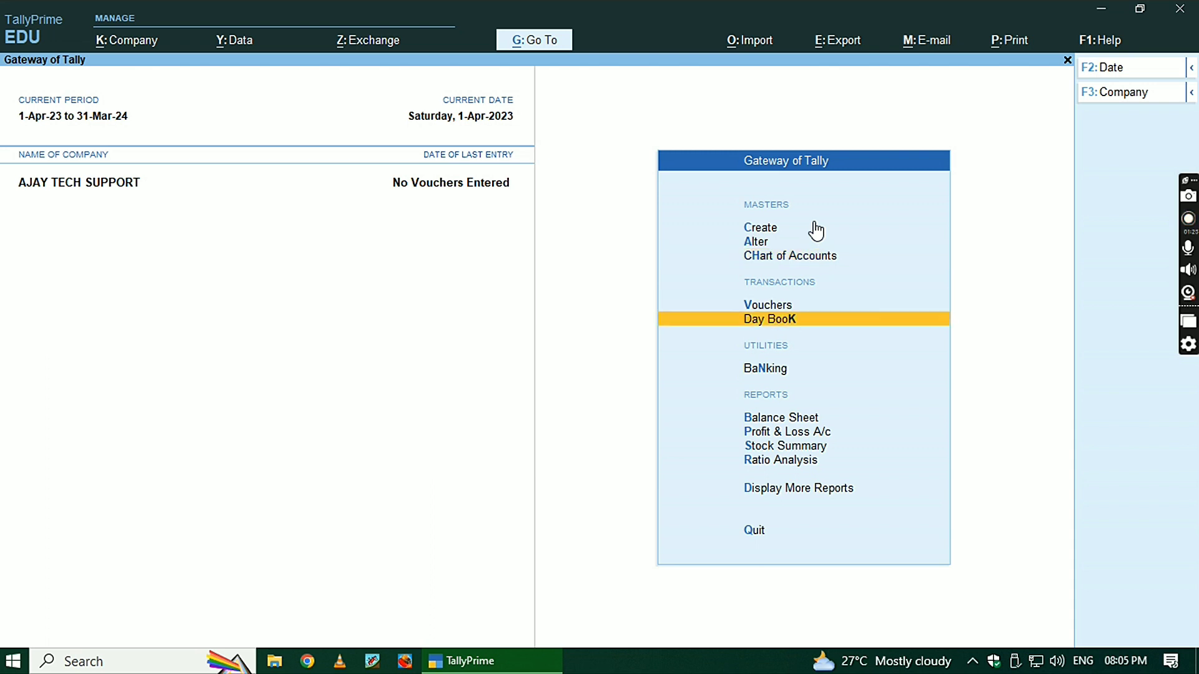
Open the list of masters for creating a new master in the company.
key("Up")
key("Up")
key("Up")
key("Up")
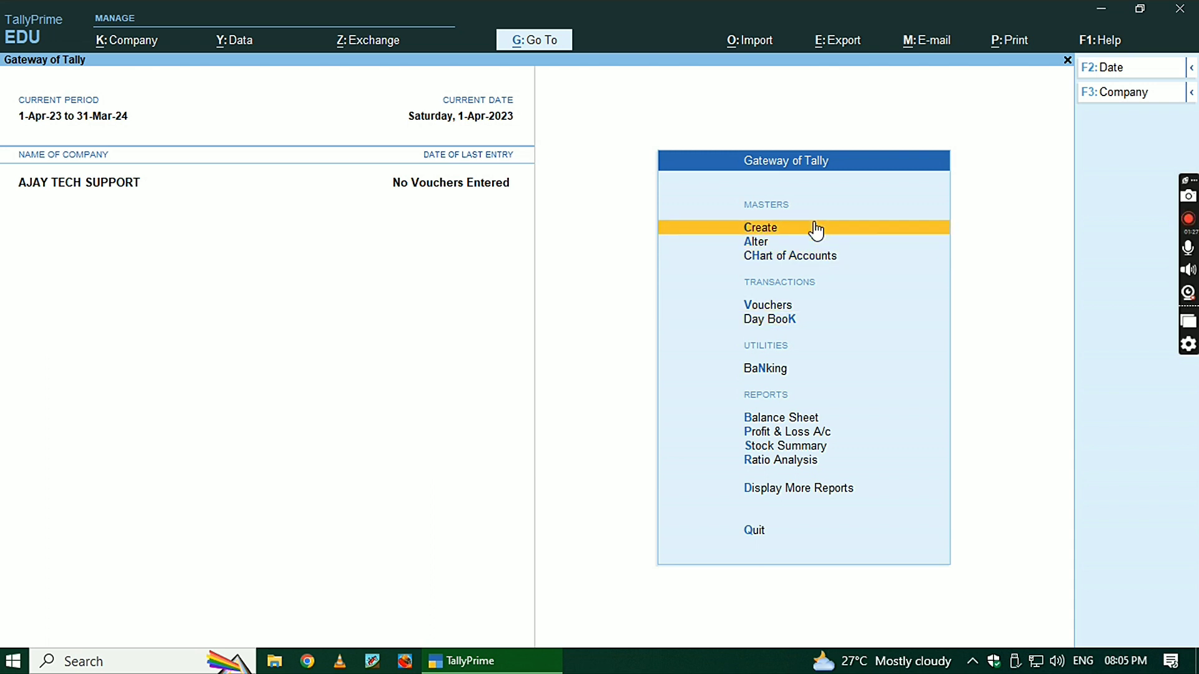
key("Return")
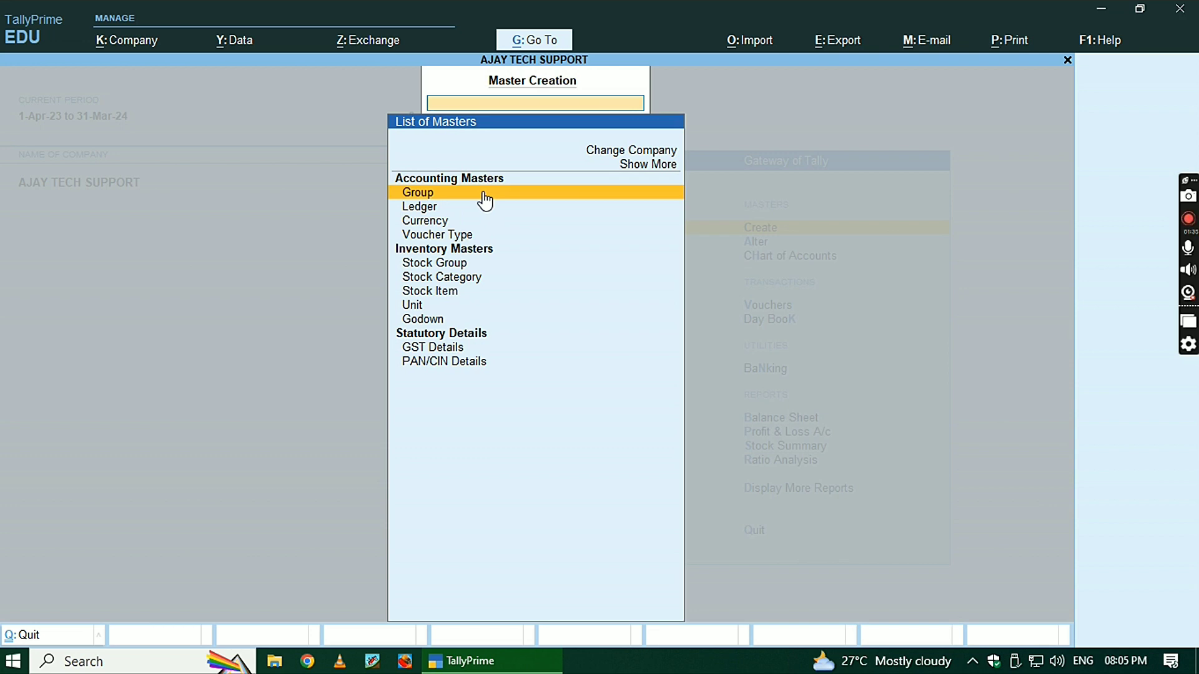
key("Down")
key("Down")
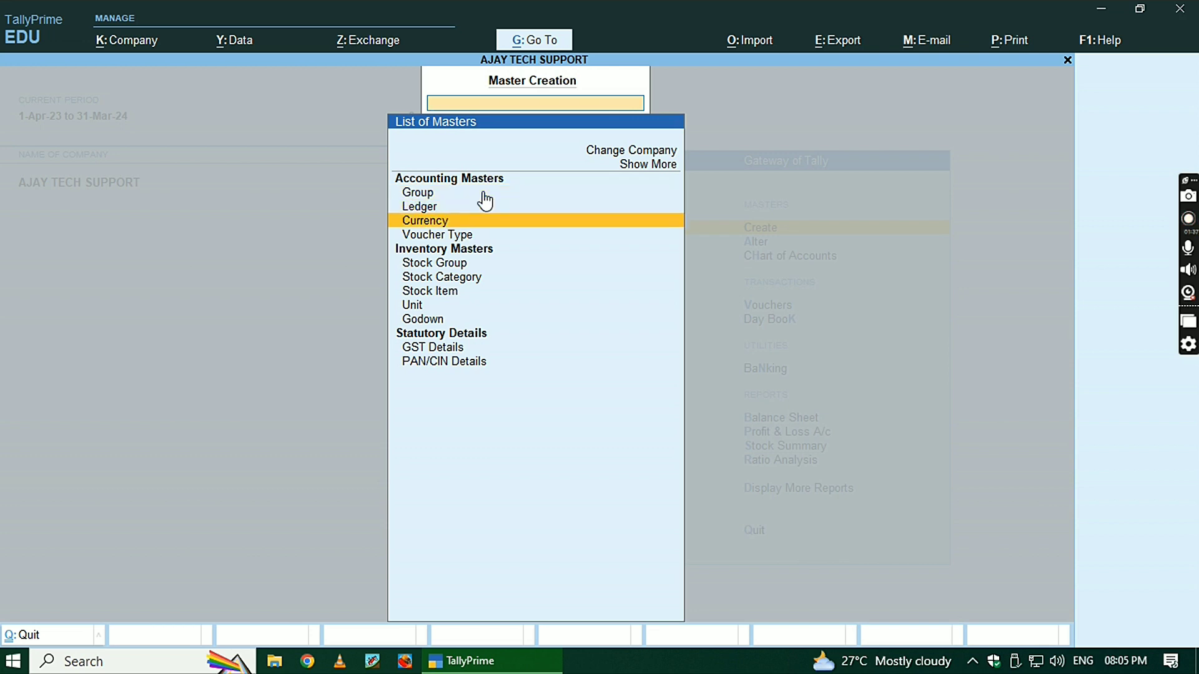
key("Down")
key("Up")
key("Up")
key("Up")
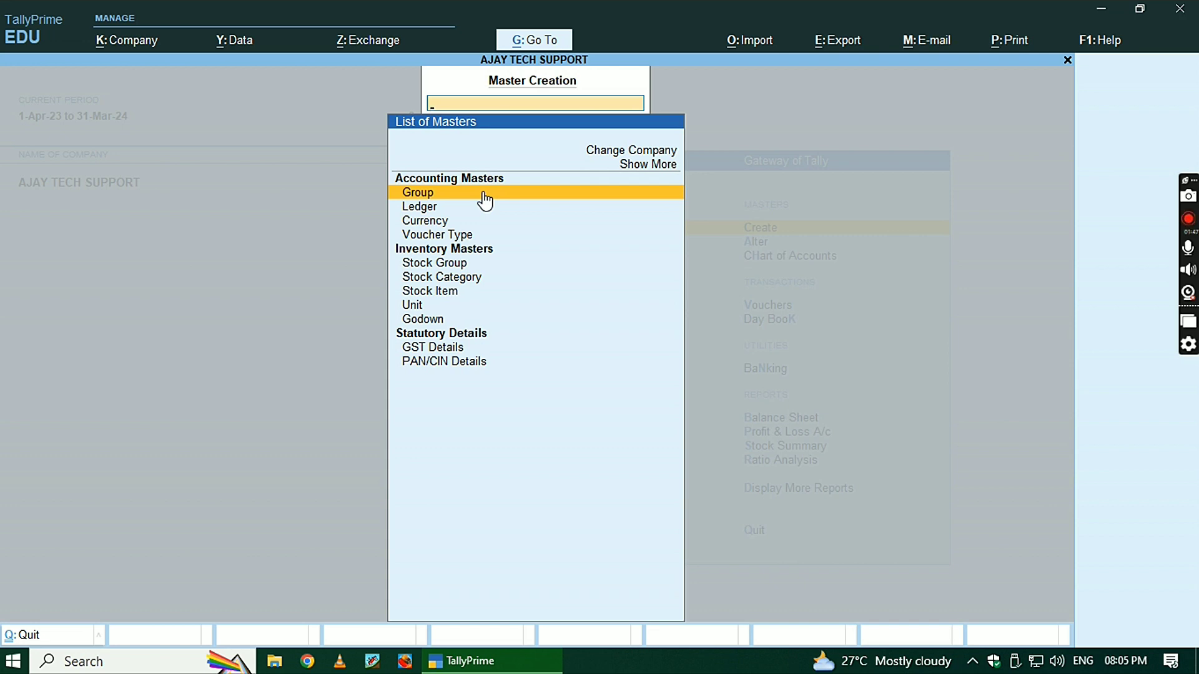
key("Down")
key("Down")
key("Down")
key("Down")
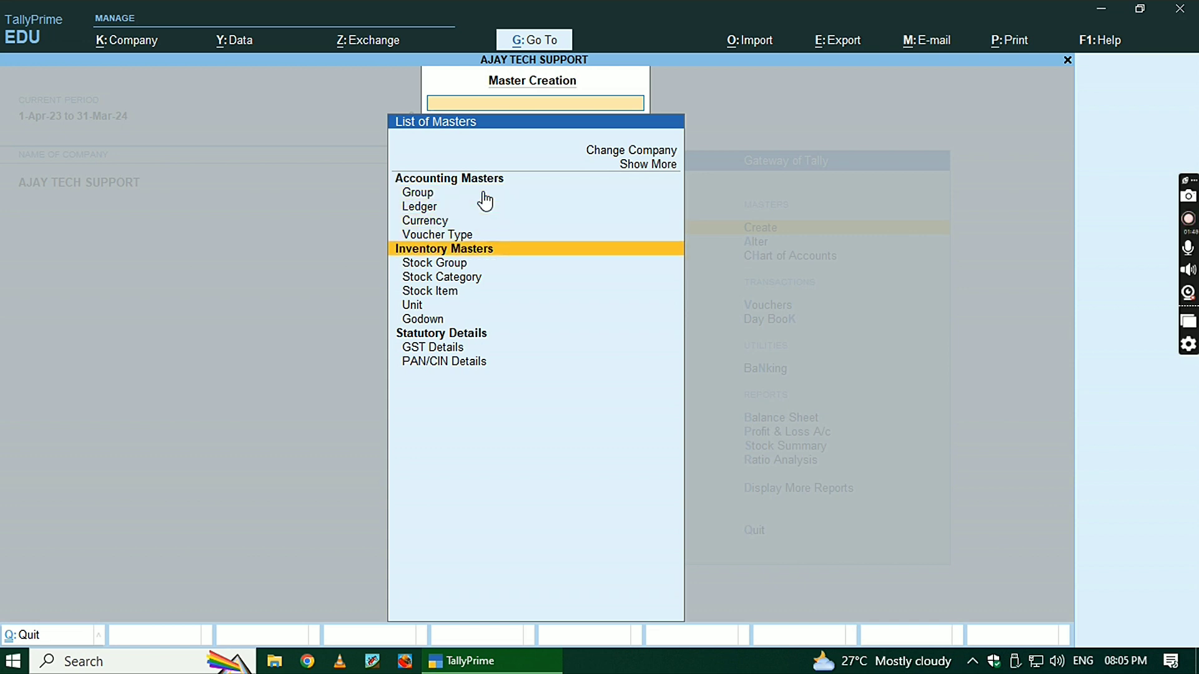
key("Down")
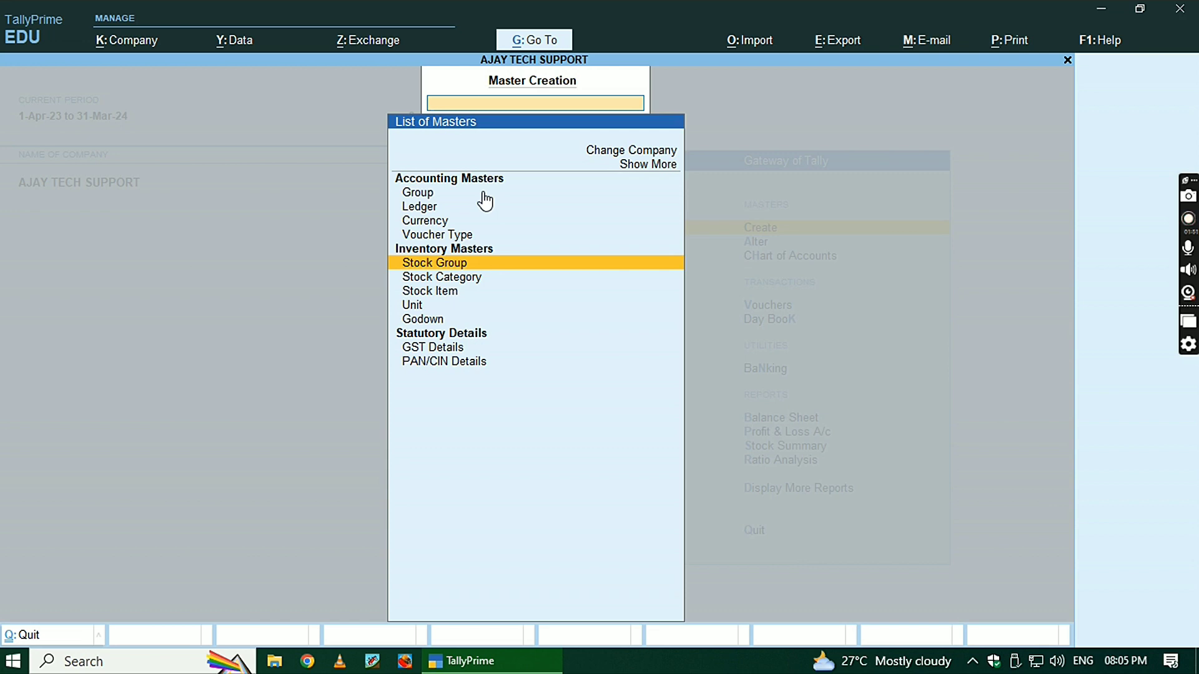
key("Down")
key("Down")
key("Down")
key("Down")
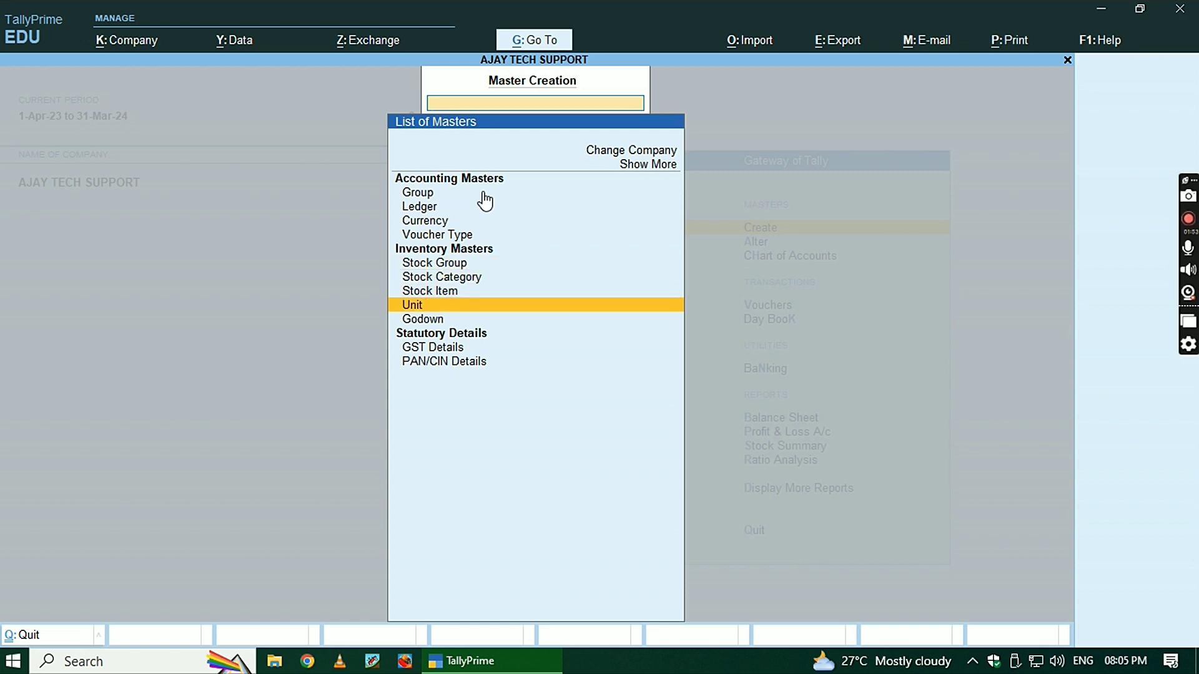
key("Down")
key("Down")
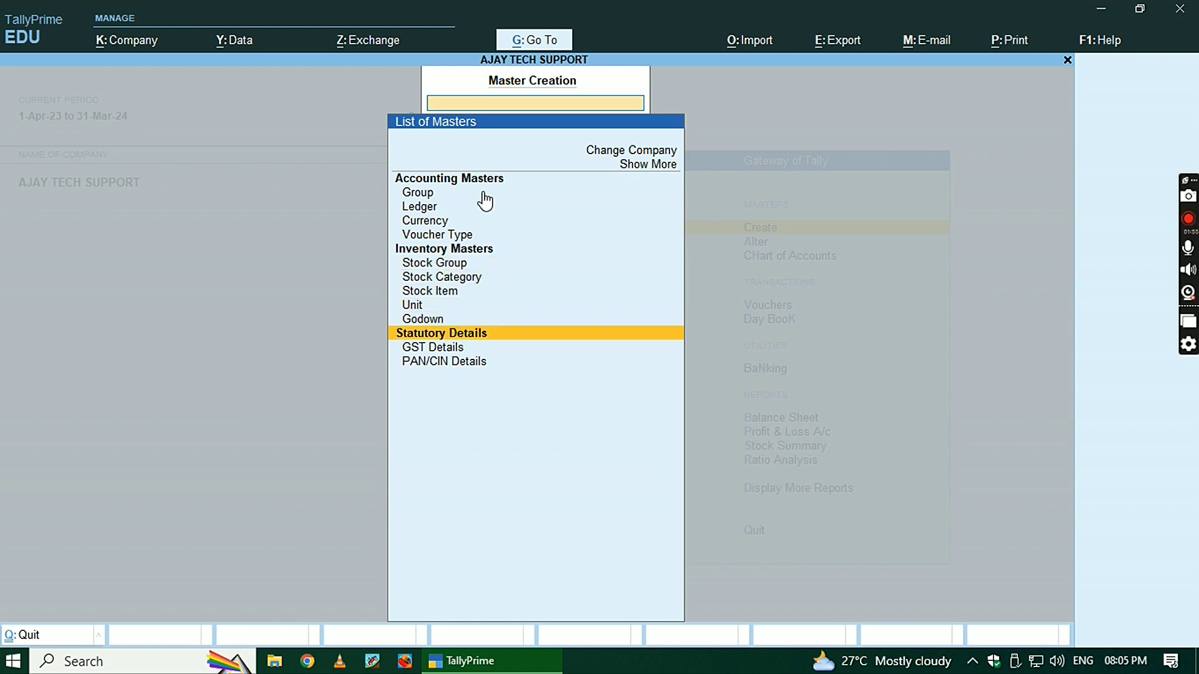
key("Down")
key("Up")
key("Up")
key("Up")
key("Up")
key("Up")
key("Up")
key("Up")
key("Up")
key("Down")
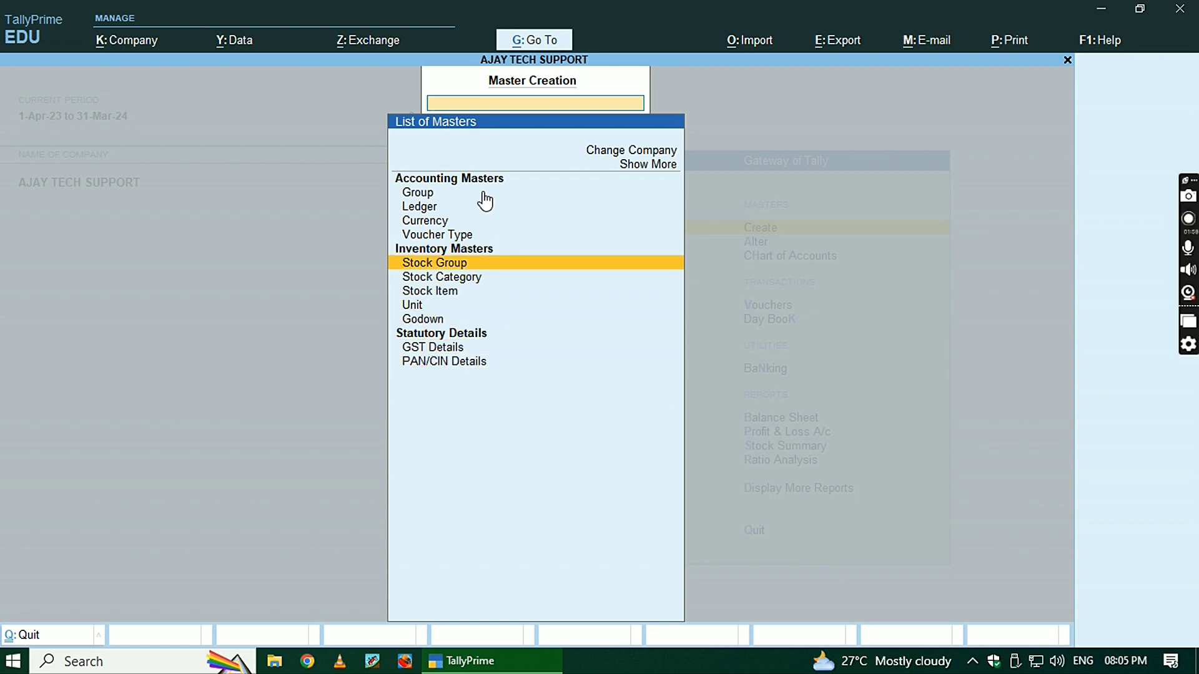
key("Down")
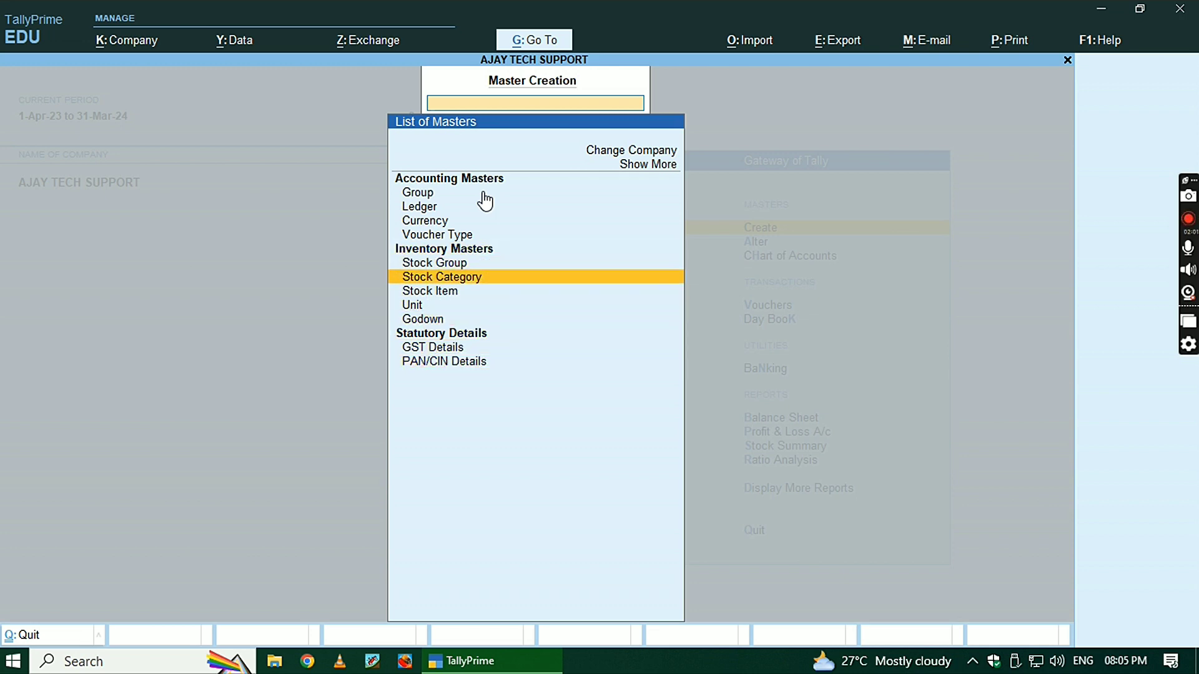
key("Down")
key("Down")
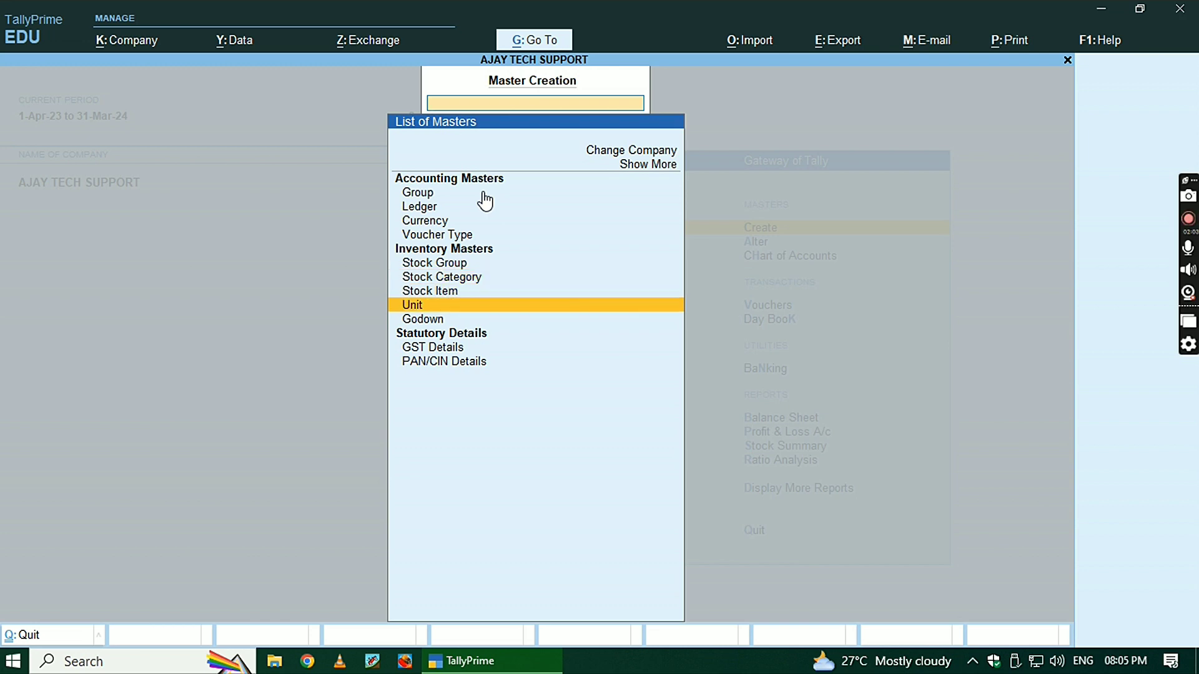
key("Up")
key("Up")
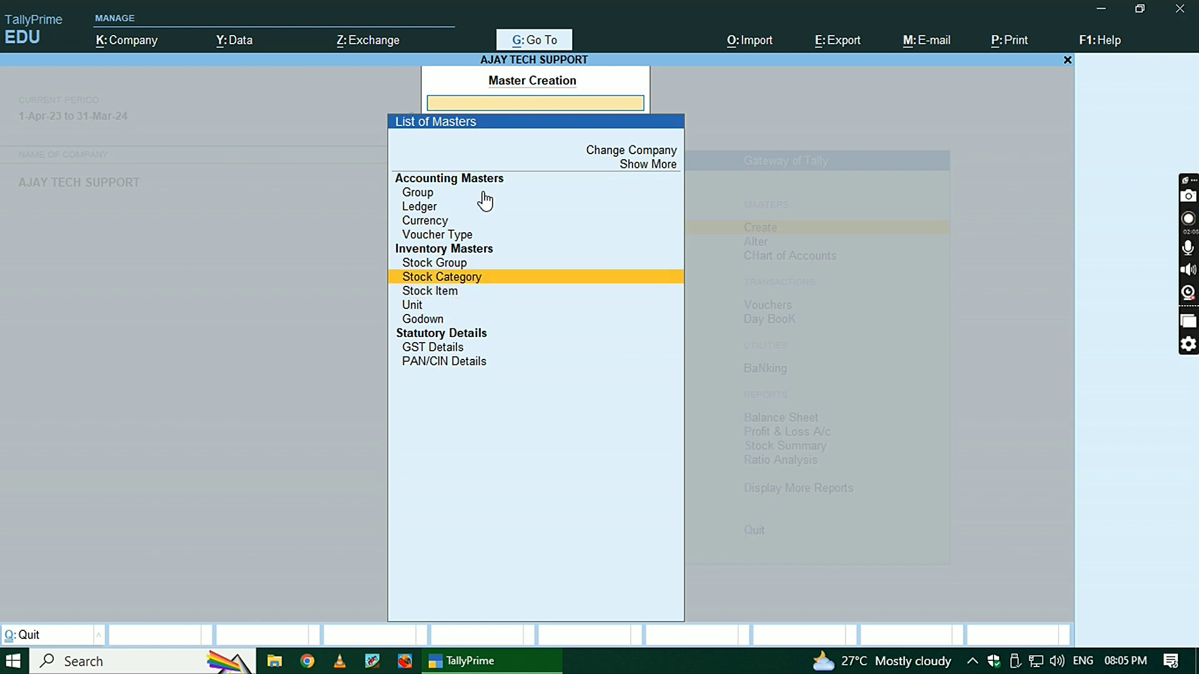
key("Up")
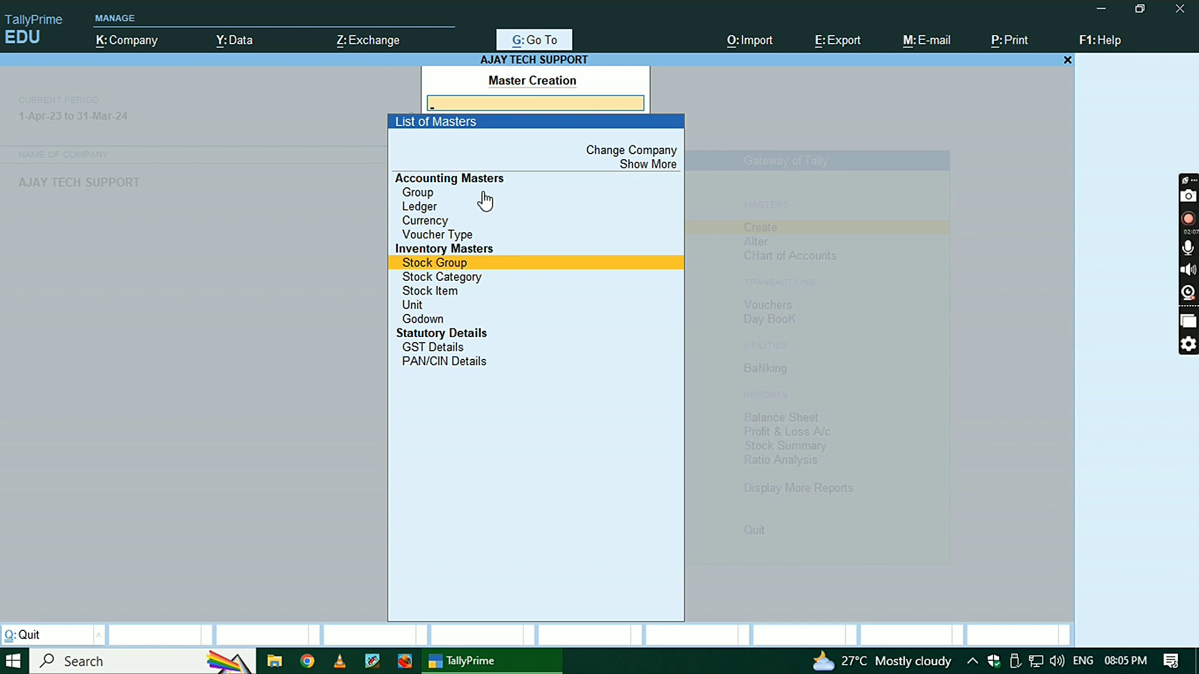
Start a new stock group named Computer, without an alias, and place it under Primary.
key("Return")
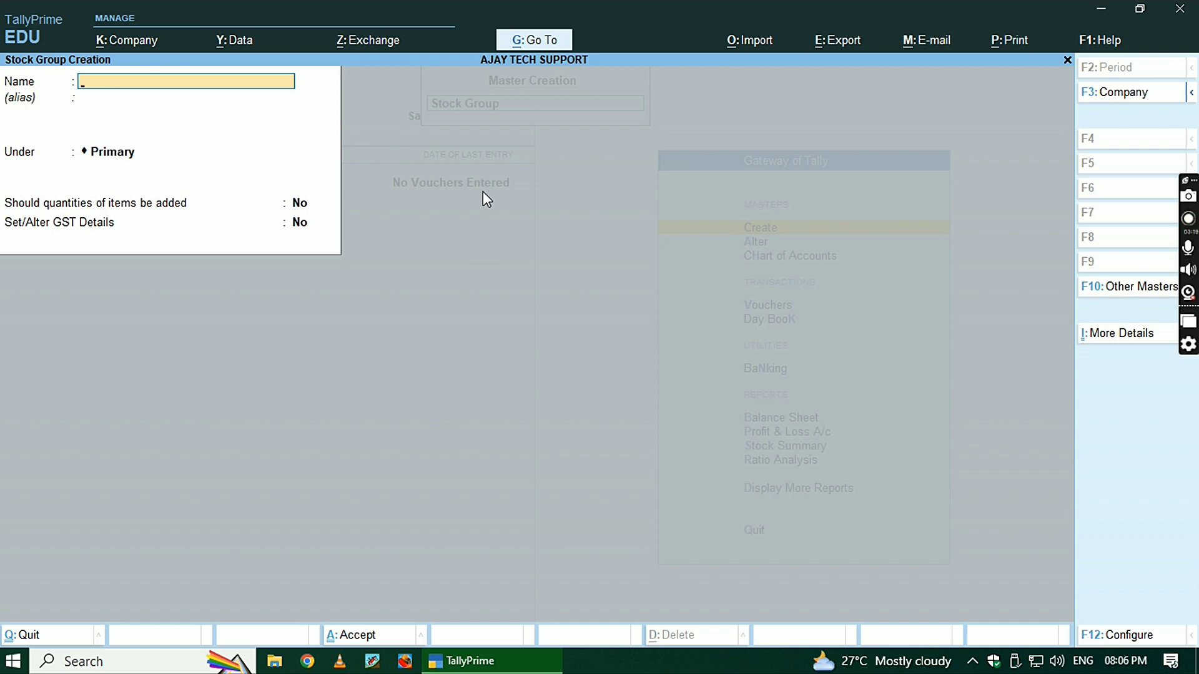
type("Computer")
key("Return")
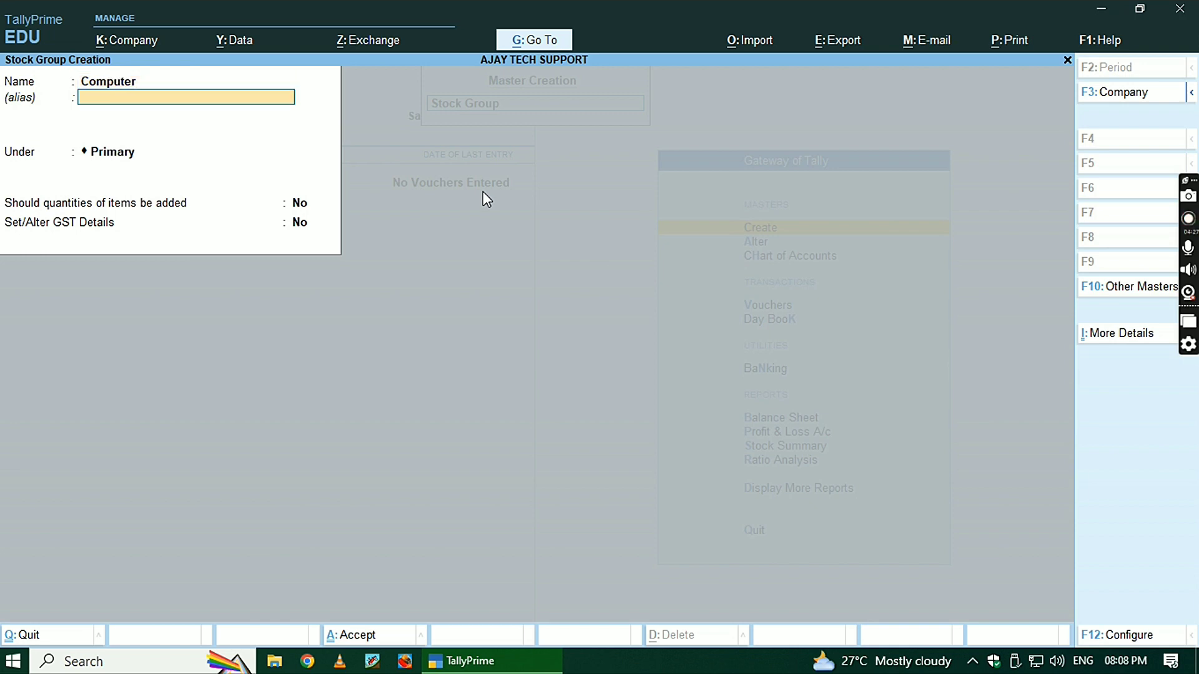
key("Return")
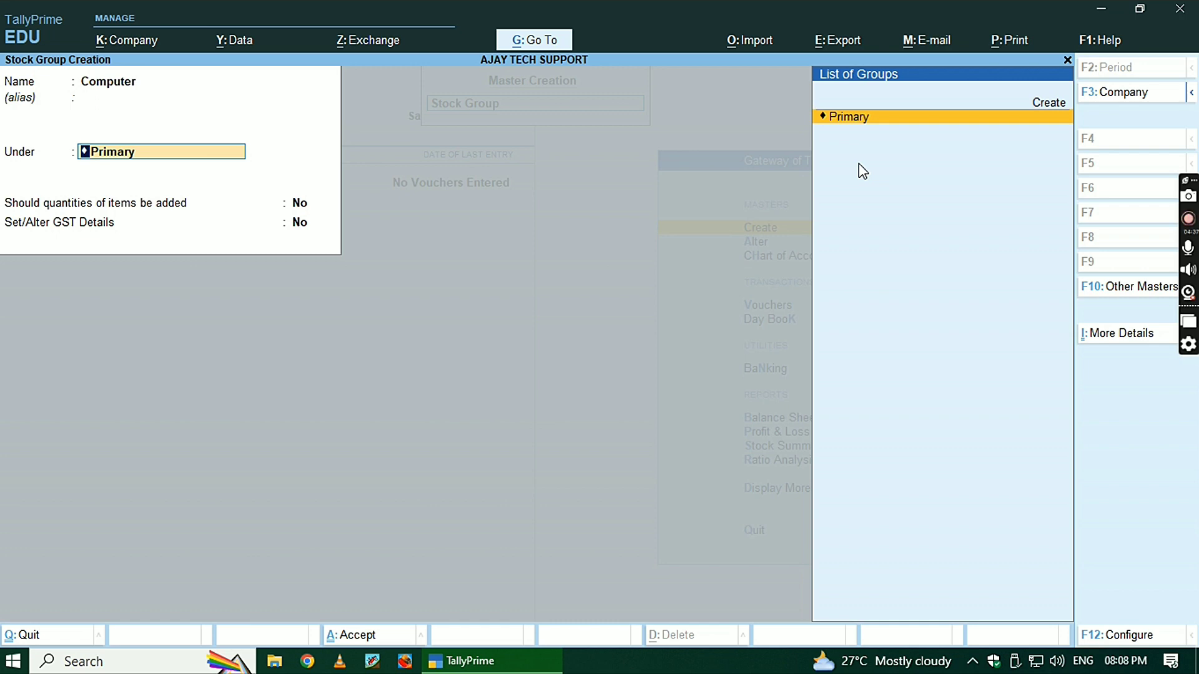
key("Return")
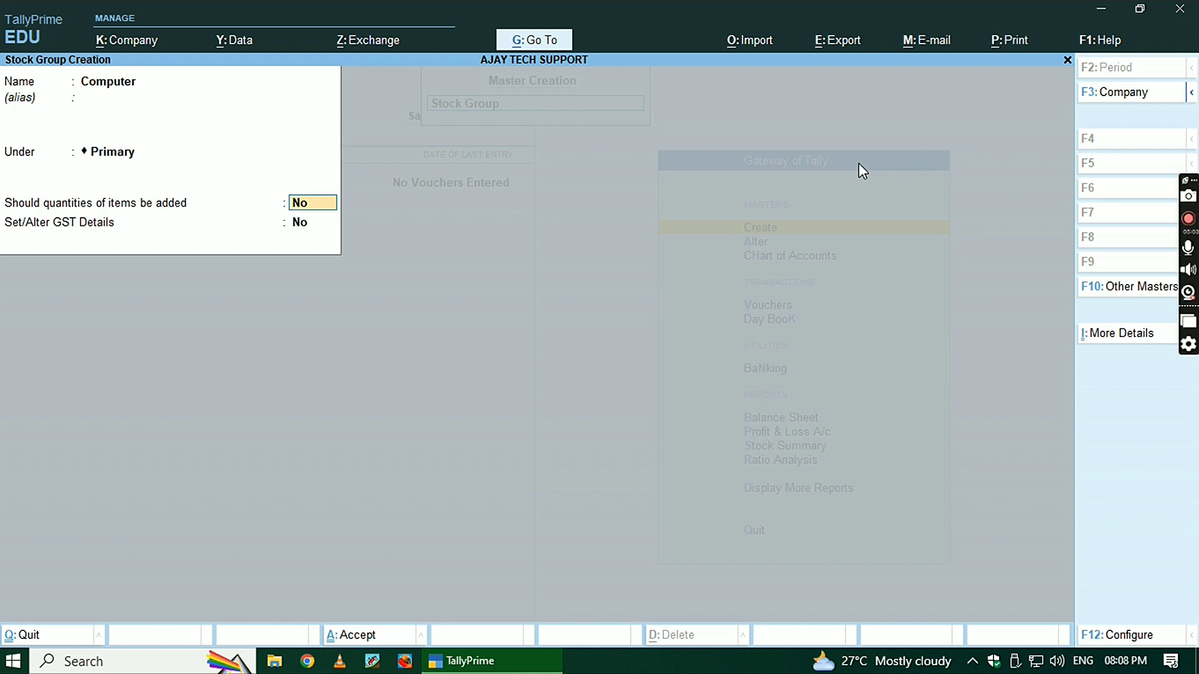
Keep adding item quantities and GST details at No for the Computer stock group, and save it.
type("yy")
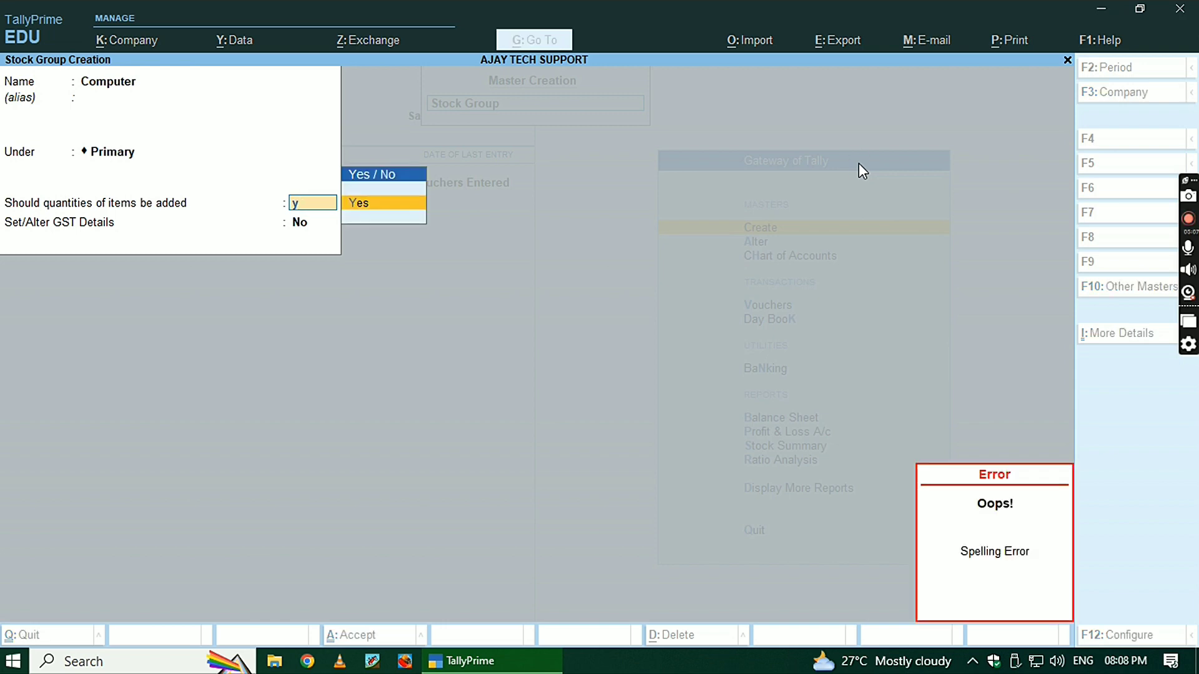
key("BackSpace")
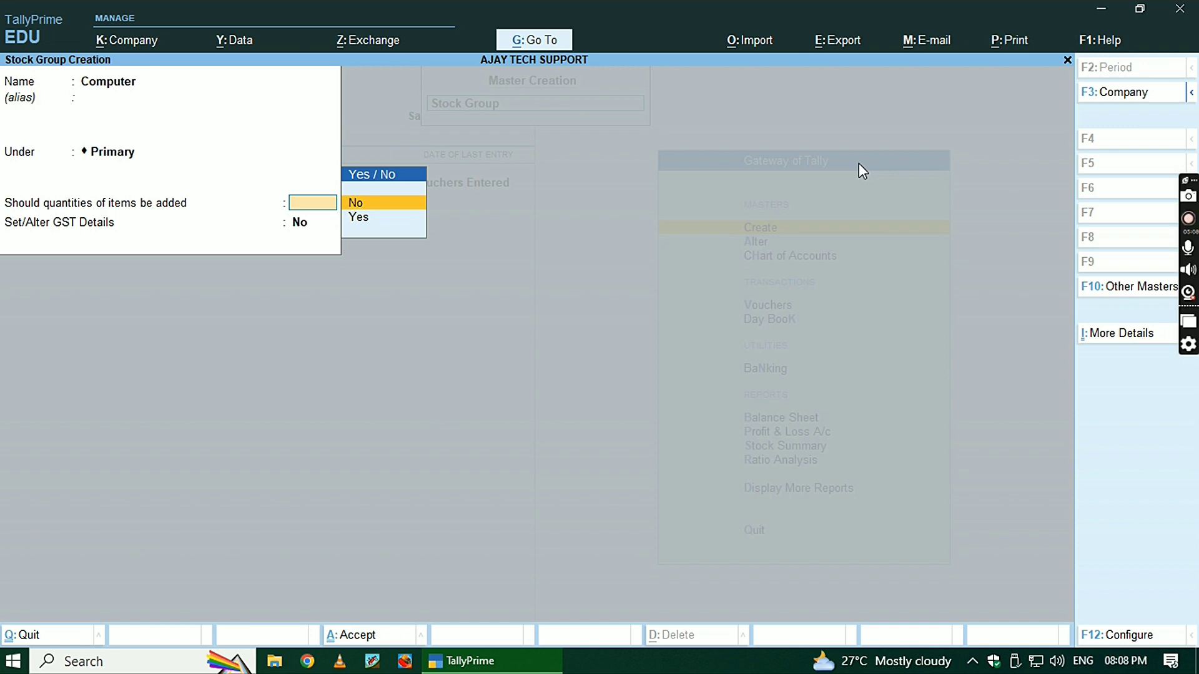
key("Return")
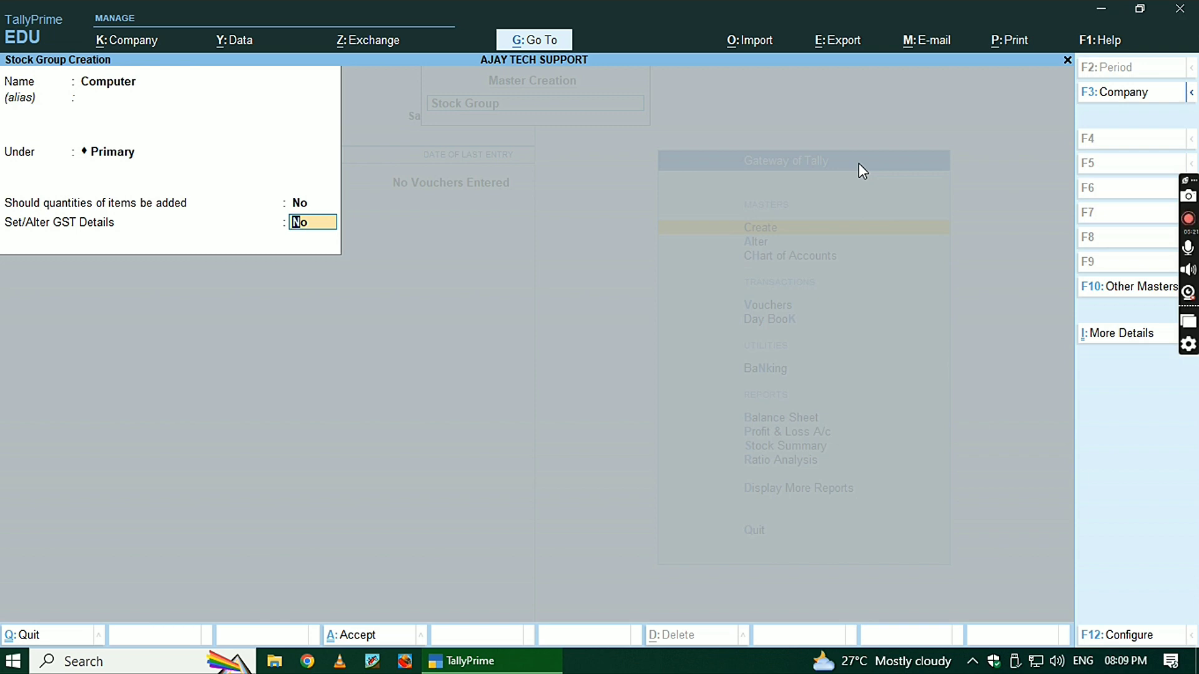
key("Return")
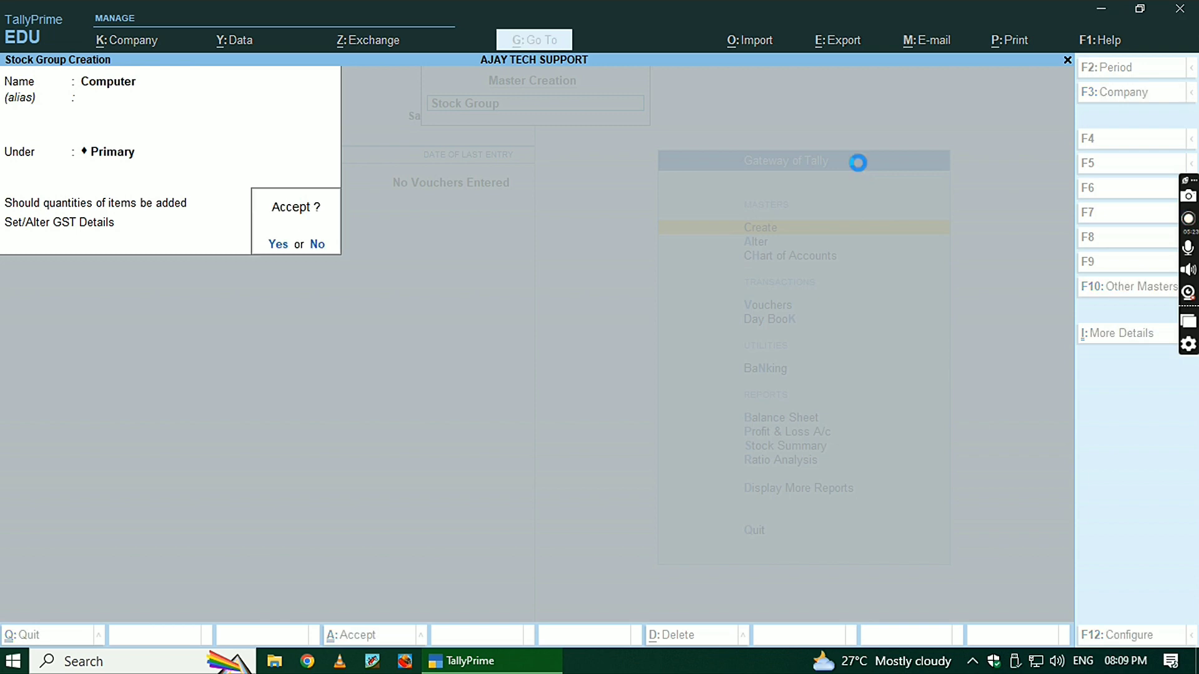
key("Return")
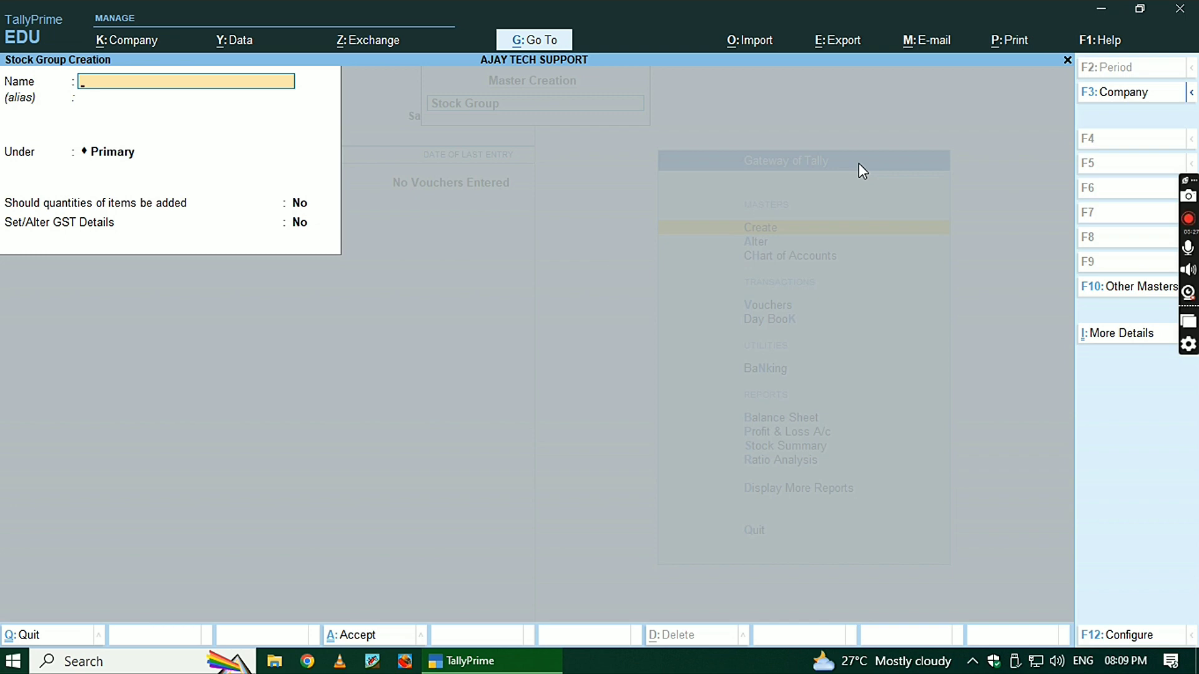
Name the next stock group Laptop, without an alias, and place it under Primary.
type("Laptop")
key("Return")
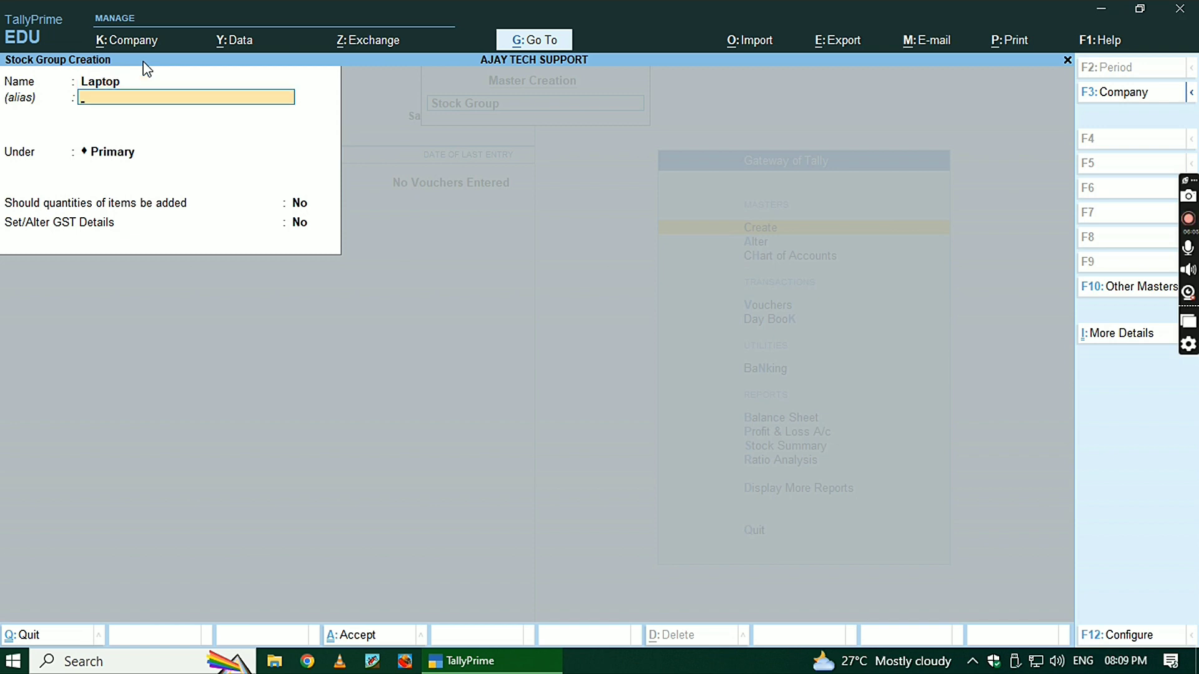
key("Return")
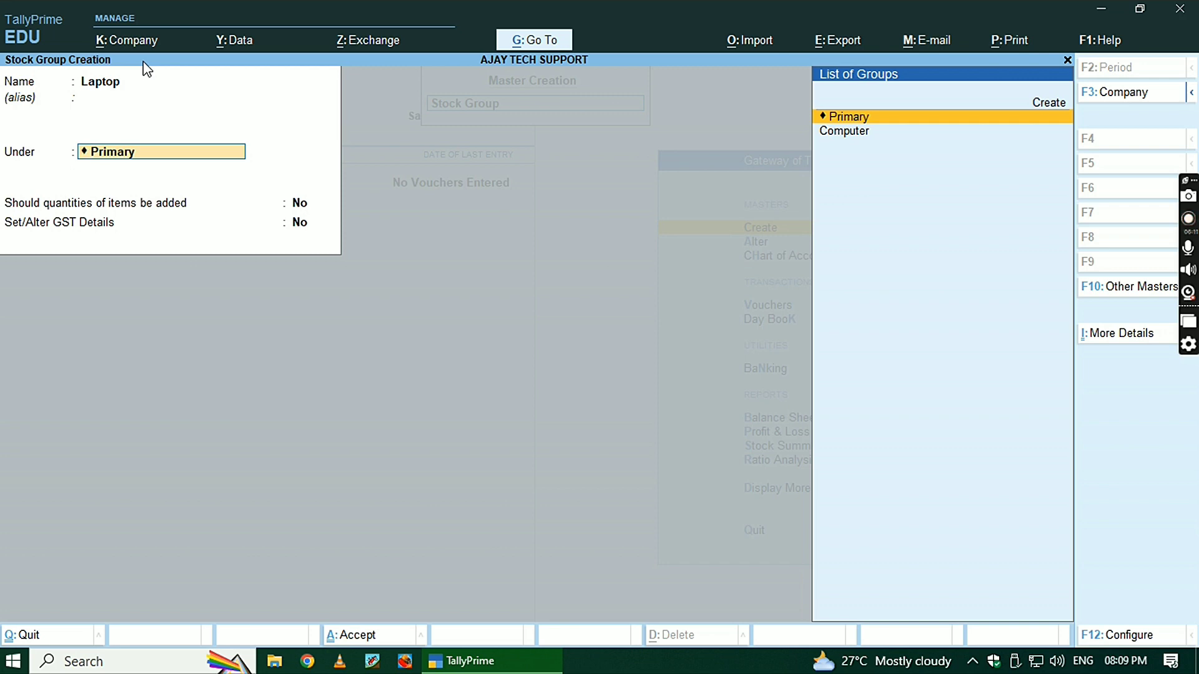
key("Down")
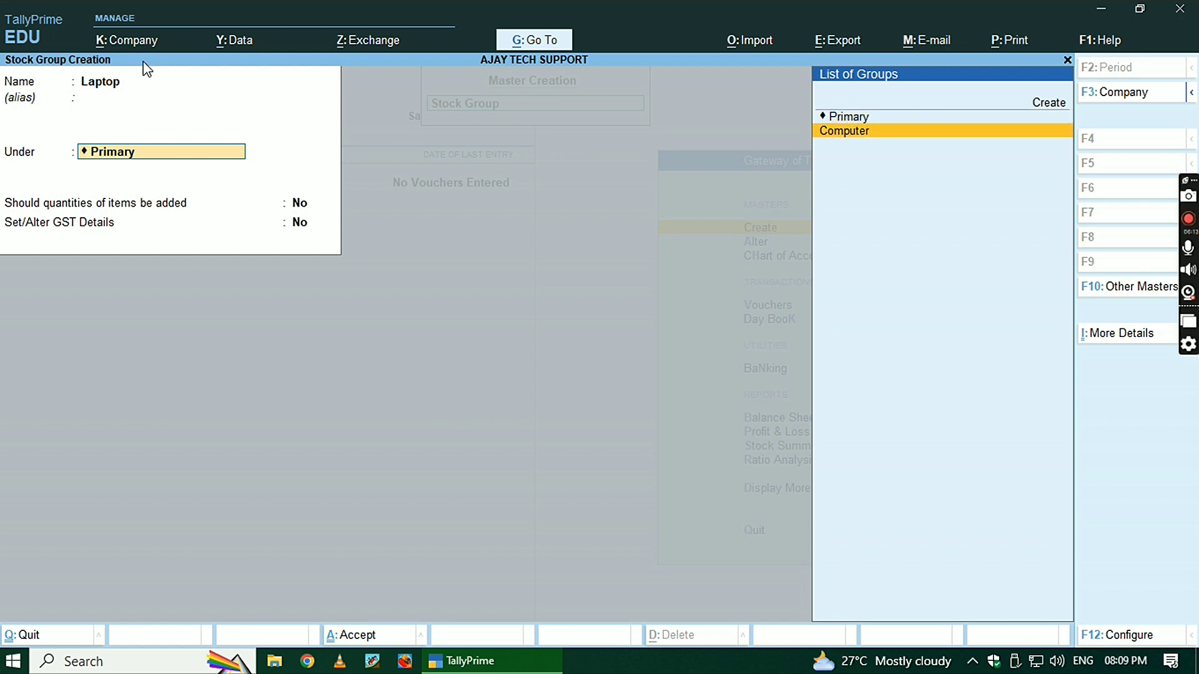
key("Up")
key("Down")
key("Up")
key("Down")
key("Up")
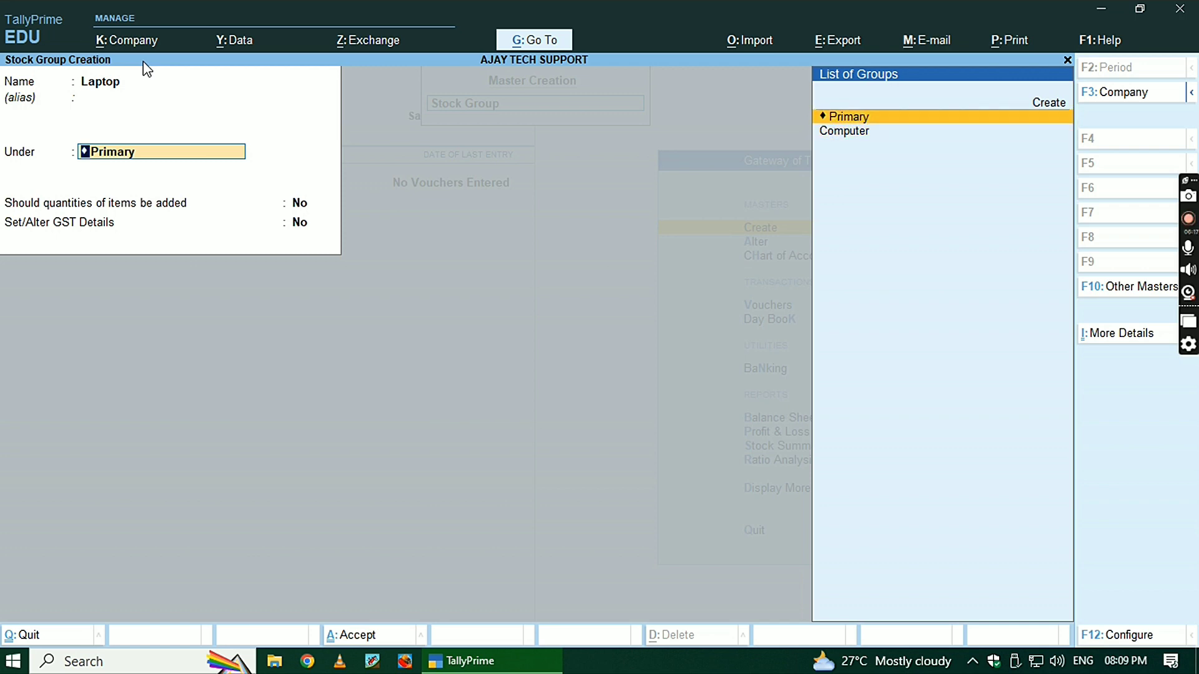
key("Return")
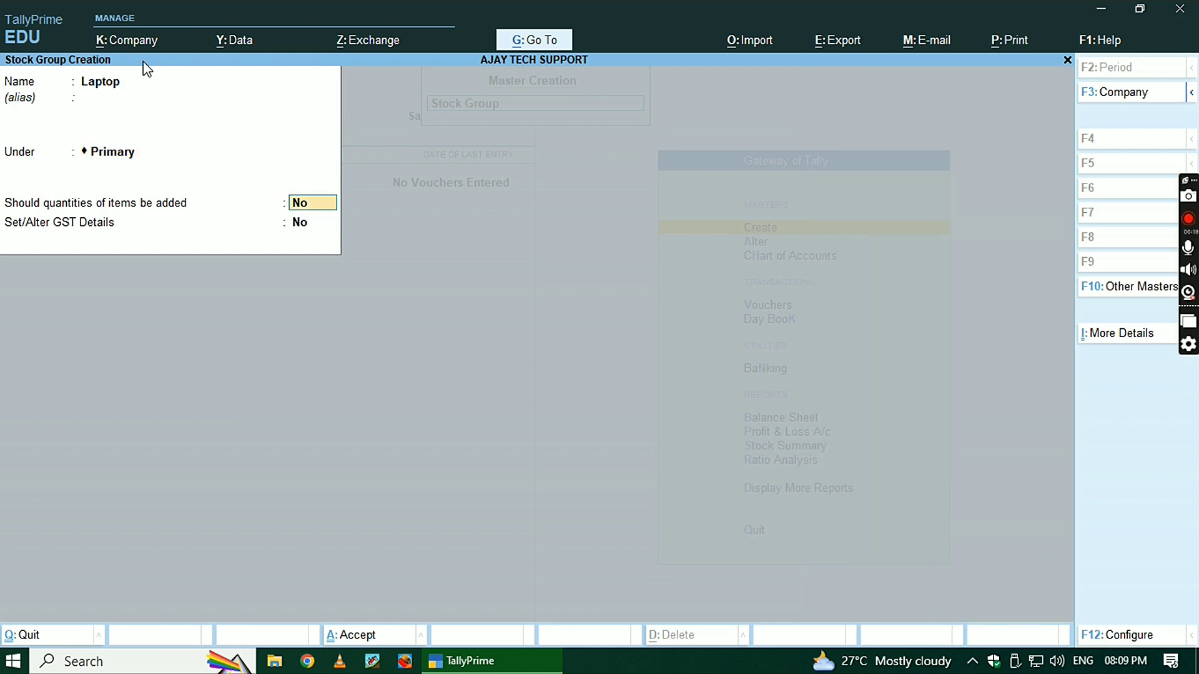
Keep adding item quantities and GST details at No for the Laptop stock group, and save it.
key("Return")
key("Return")
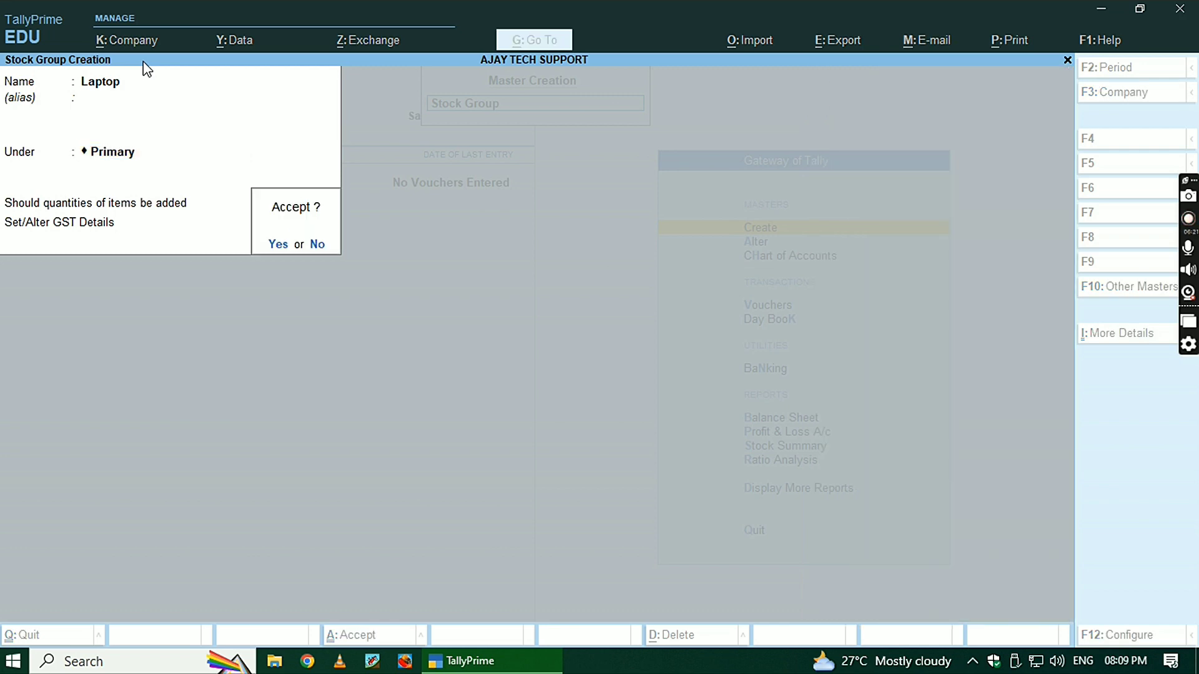
key("Return")
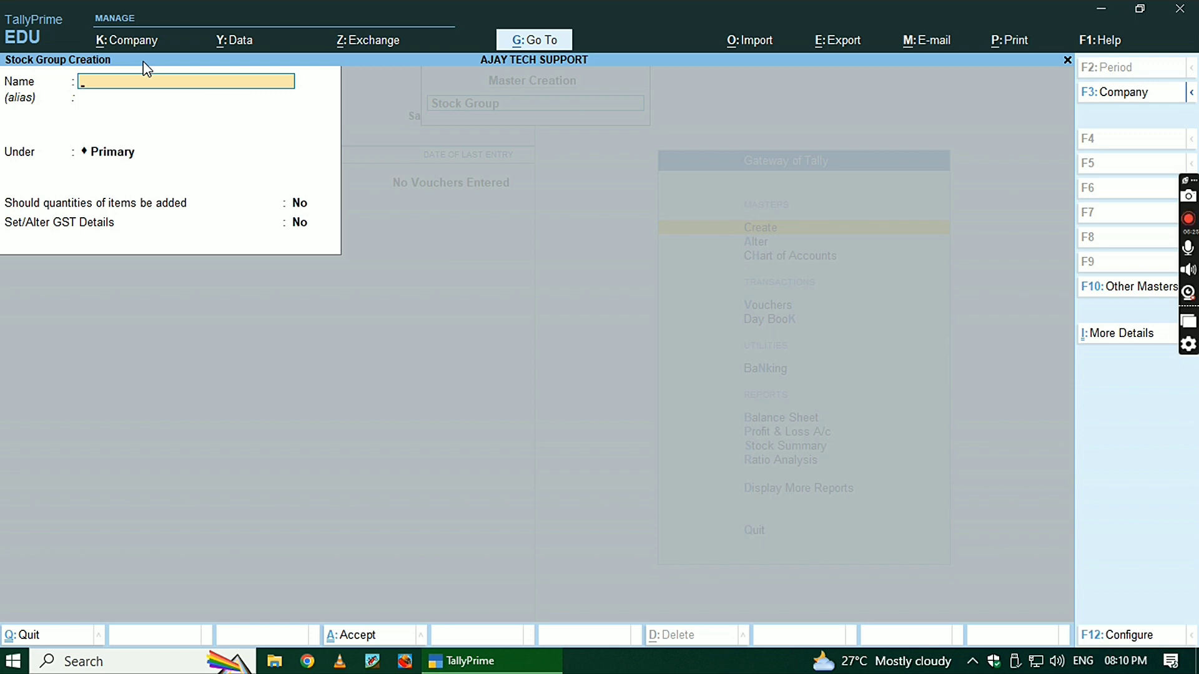
Create a stock group named Mobile under Primary, without an alias and with item quantities and GST details at No, and save it.
type("Mobile")
key("Return")
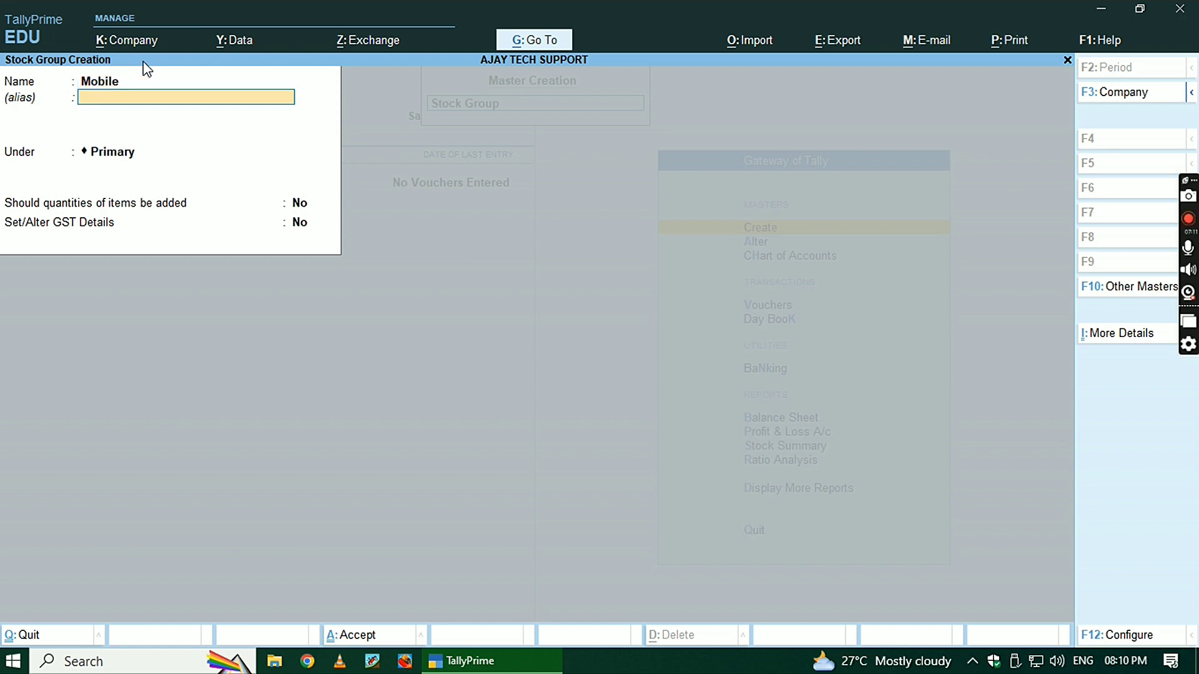
key("Return")
key("Return")
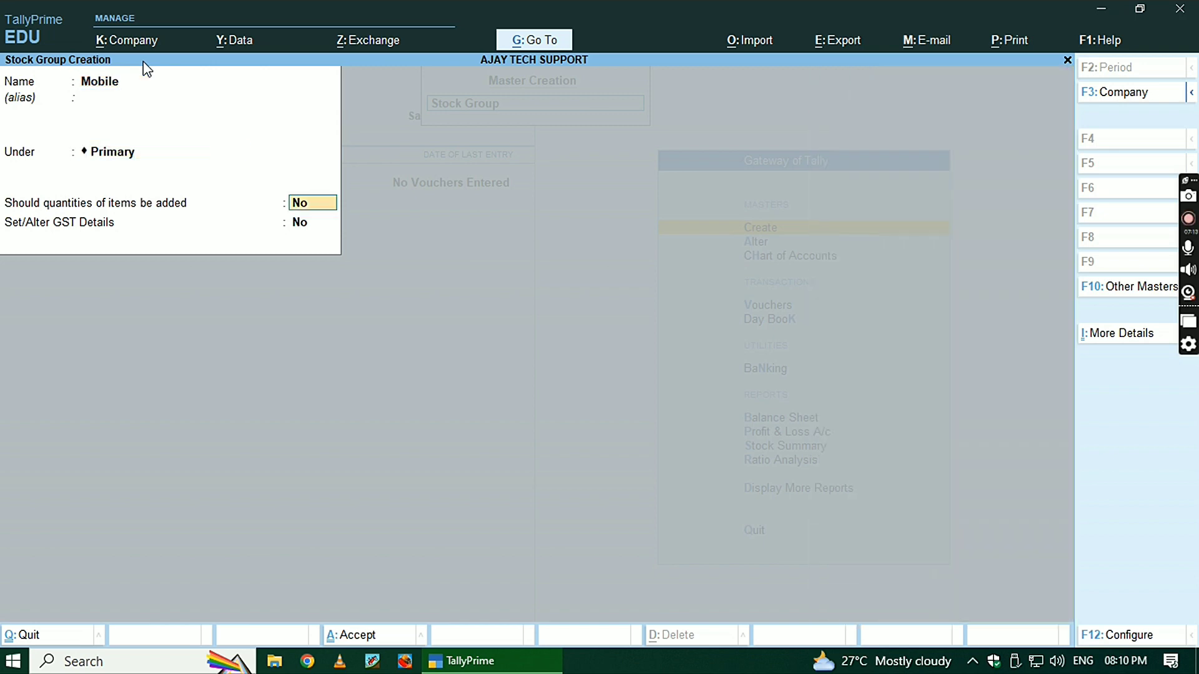
key("Return")
key("Return")
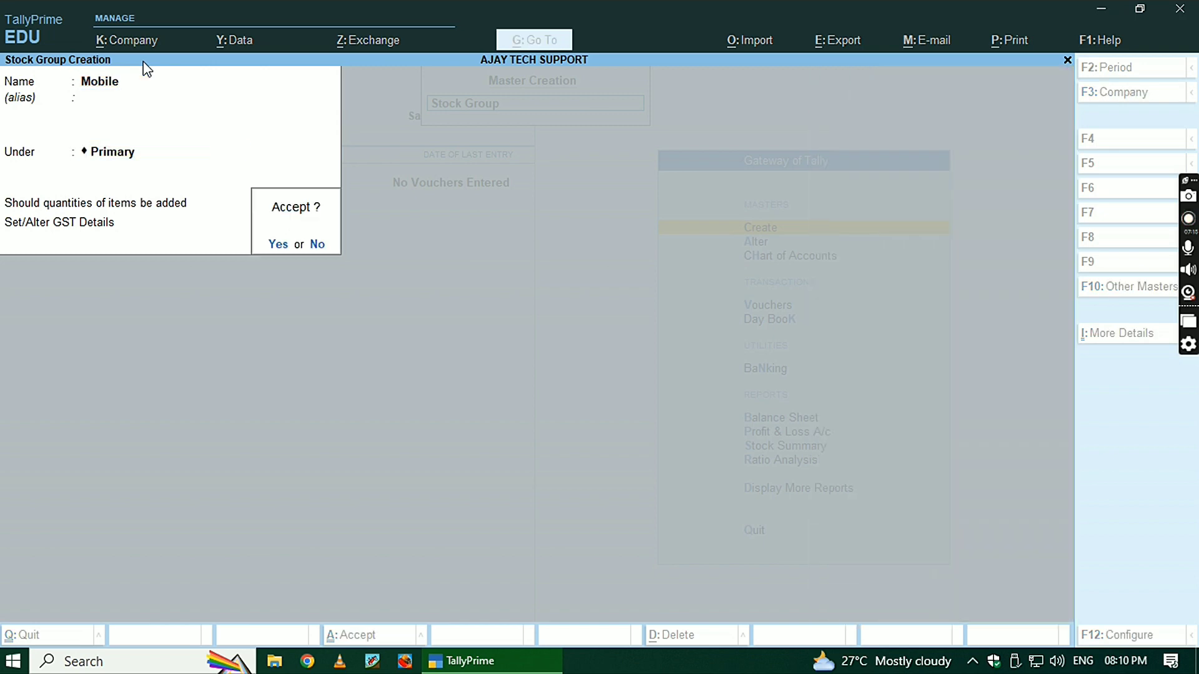
key("Return")
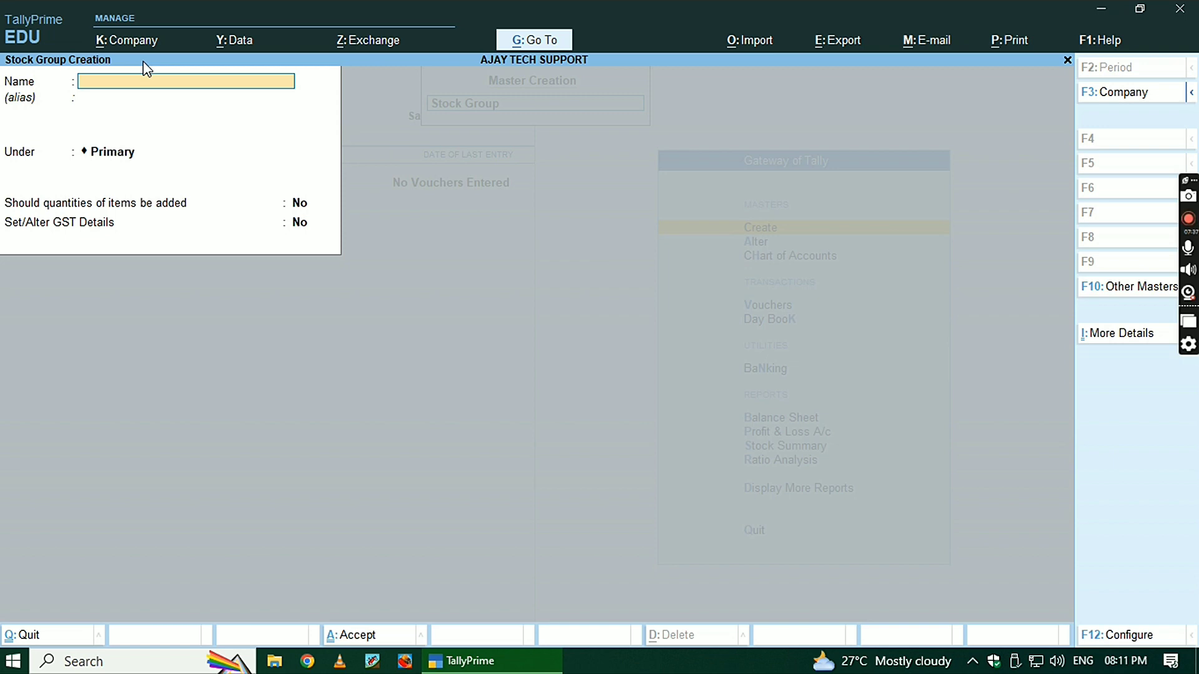
Leave stock group creation and open the creation form for a new Stock Item under Inventory Masters.
key("Escape")
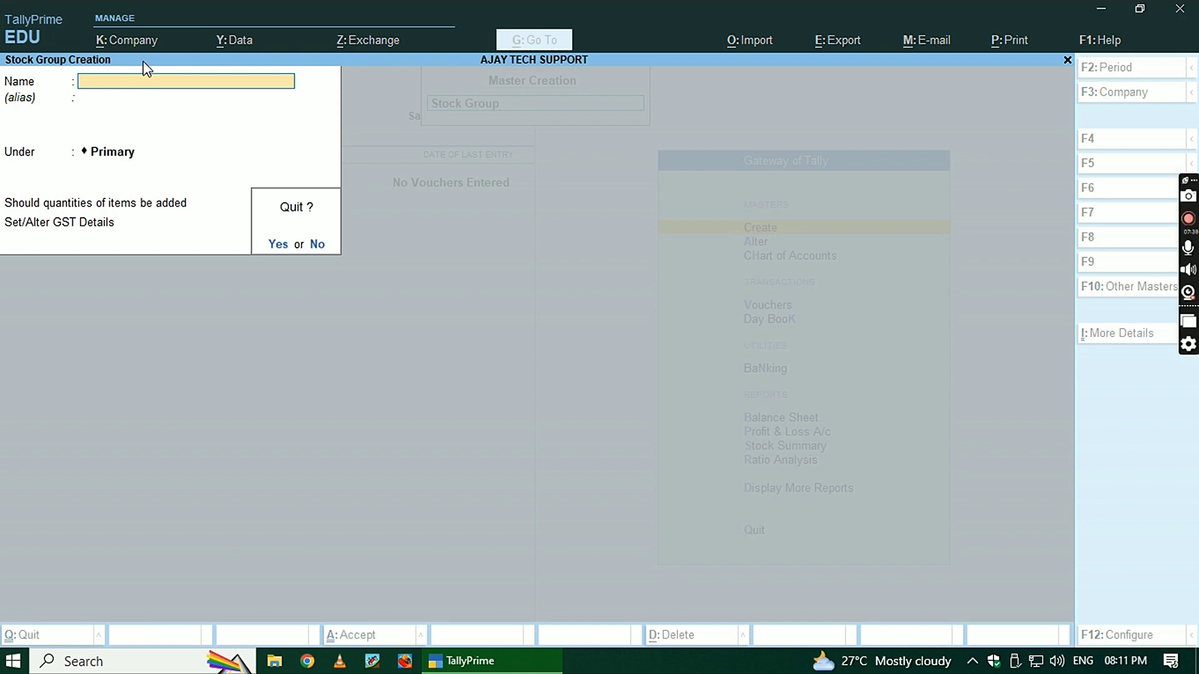
key("y")
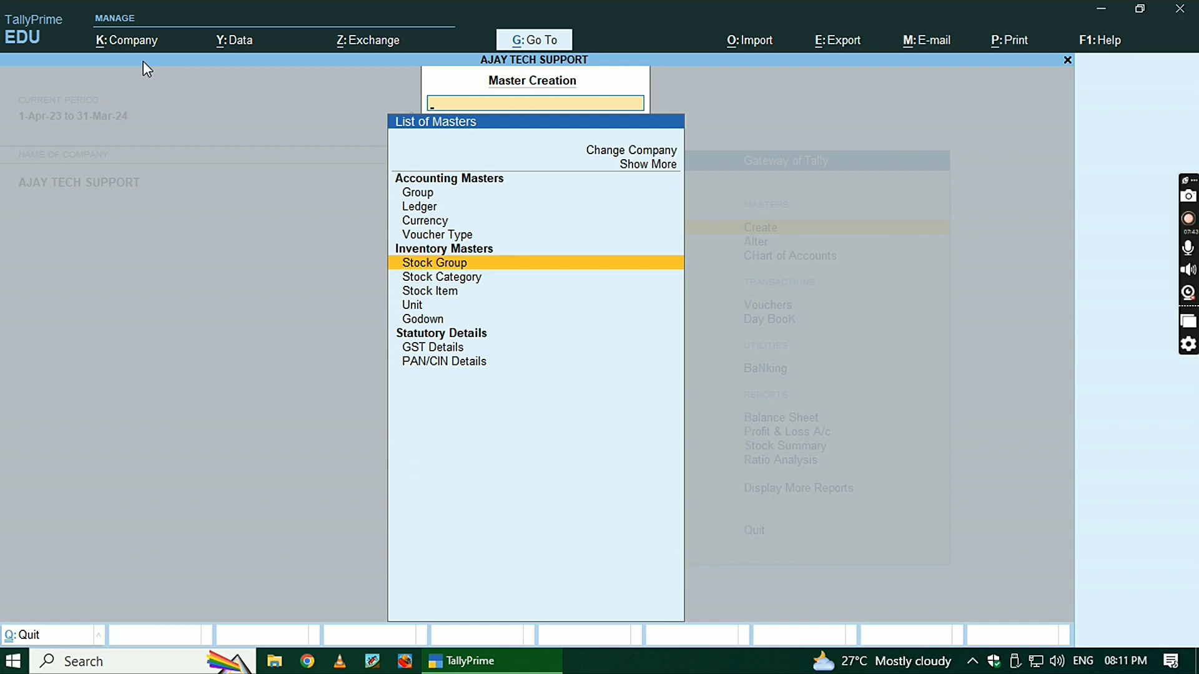
key("Down")
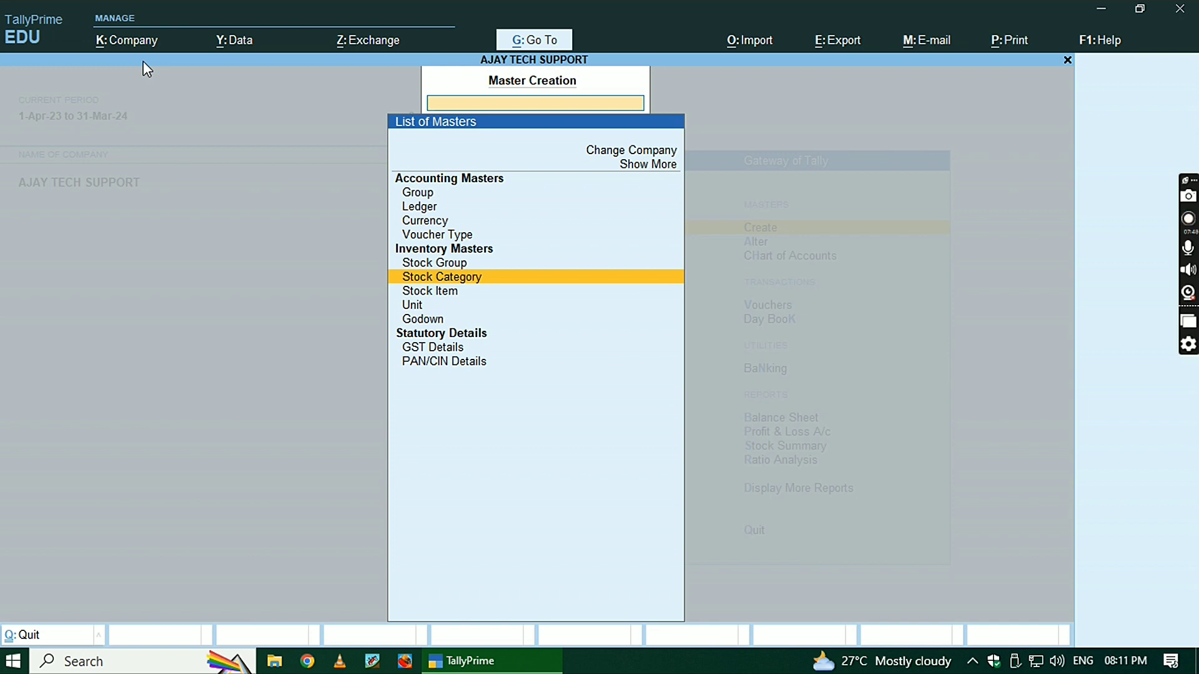
key("Up")
key("Down")
key("Down")
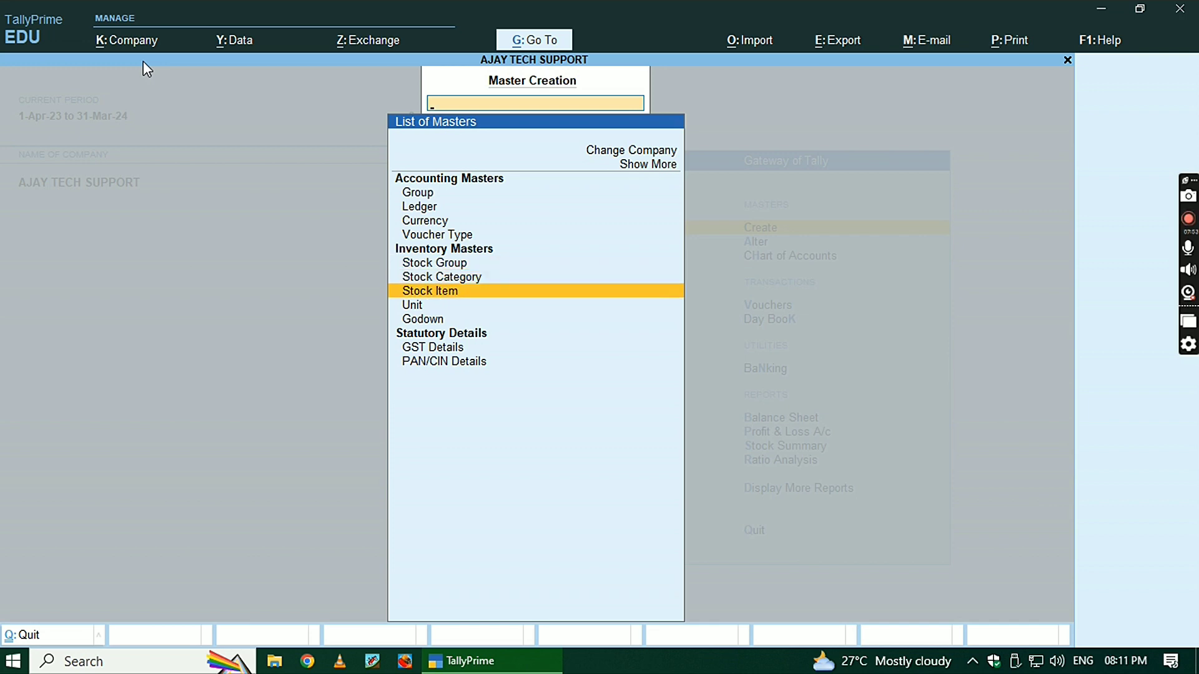
key("Return")
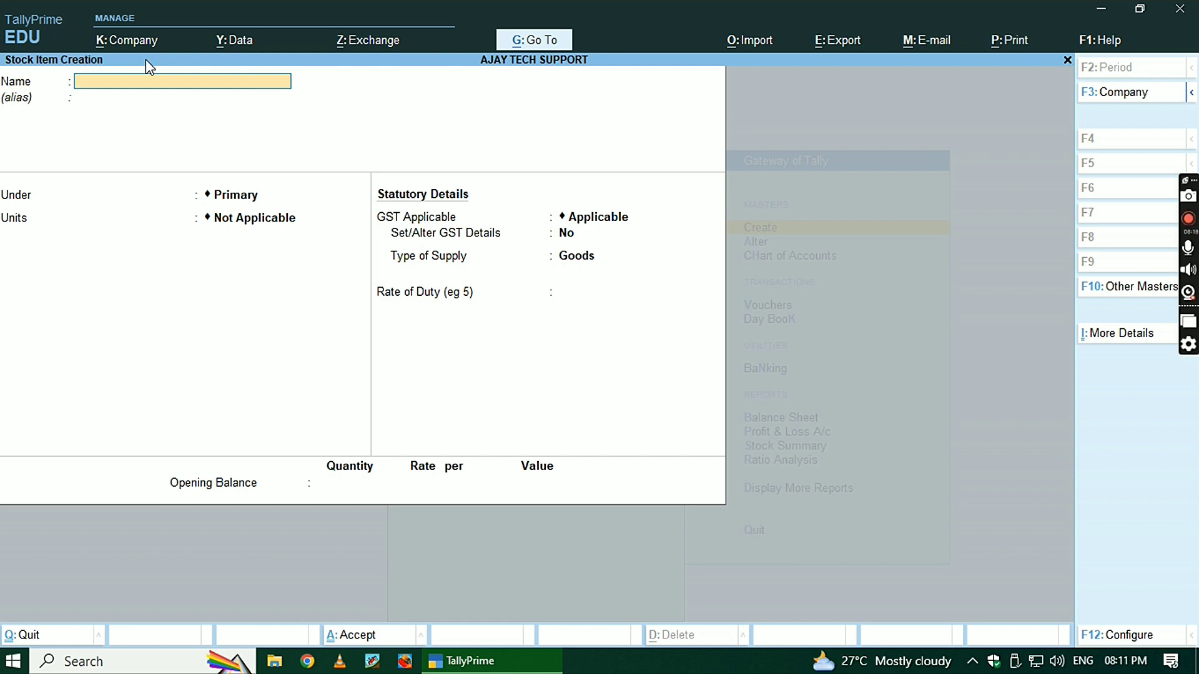
Name the stock item HP Laptop 32", without an alias, and place it under the Laptop group.
type("HP Laptop 32\"")
key("Return")
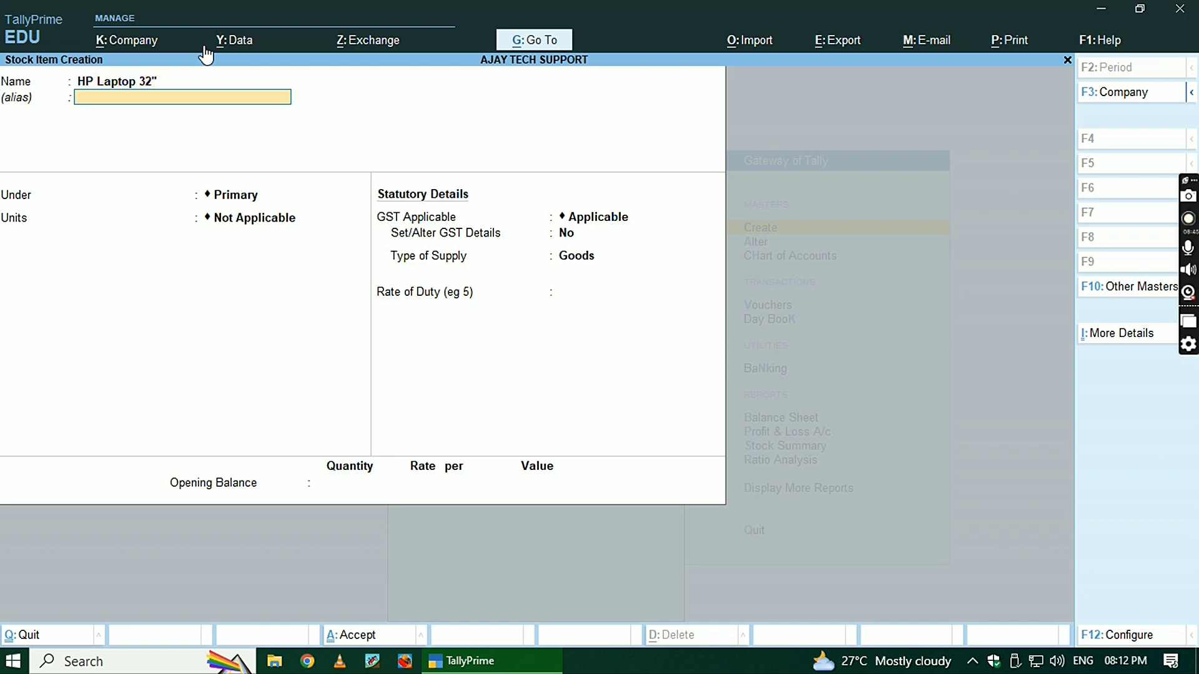
key("Return")
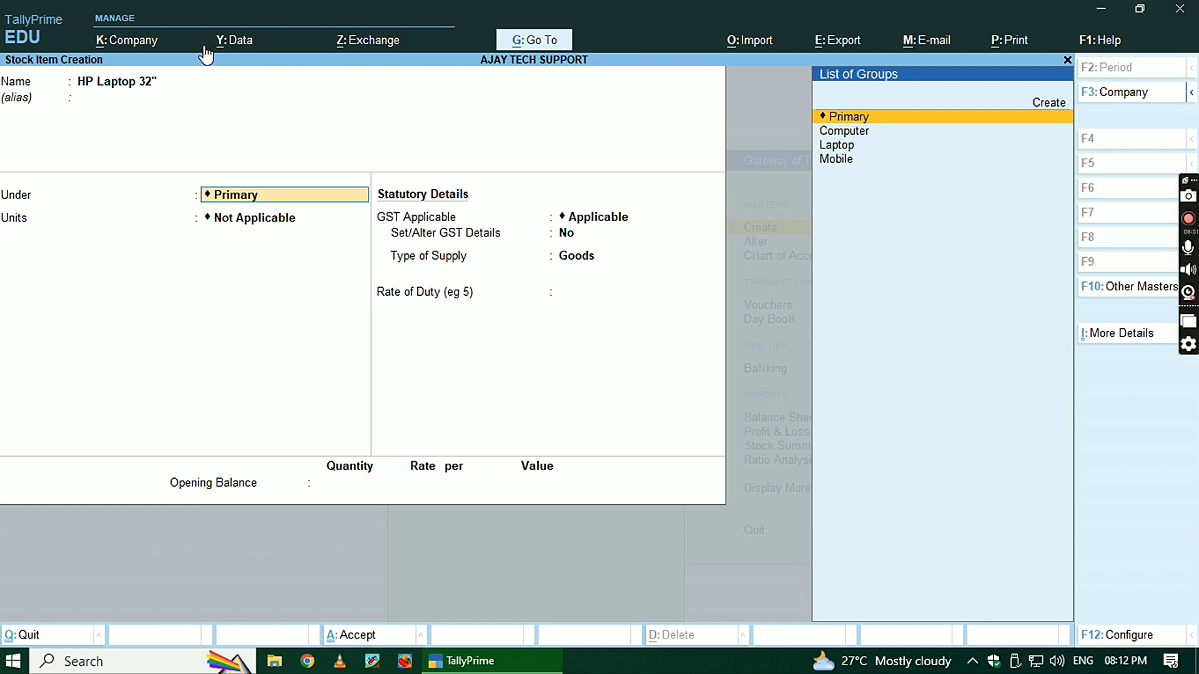
key("Down")
key("Down")
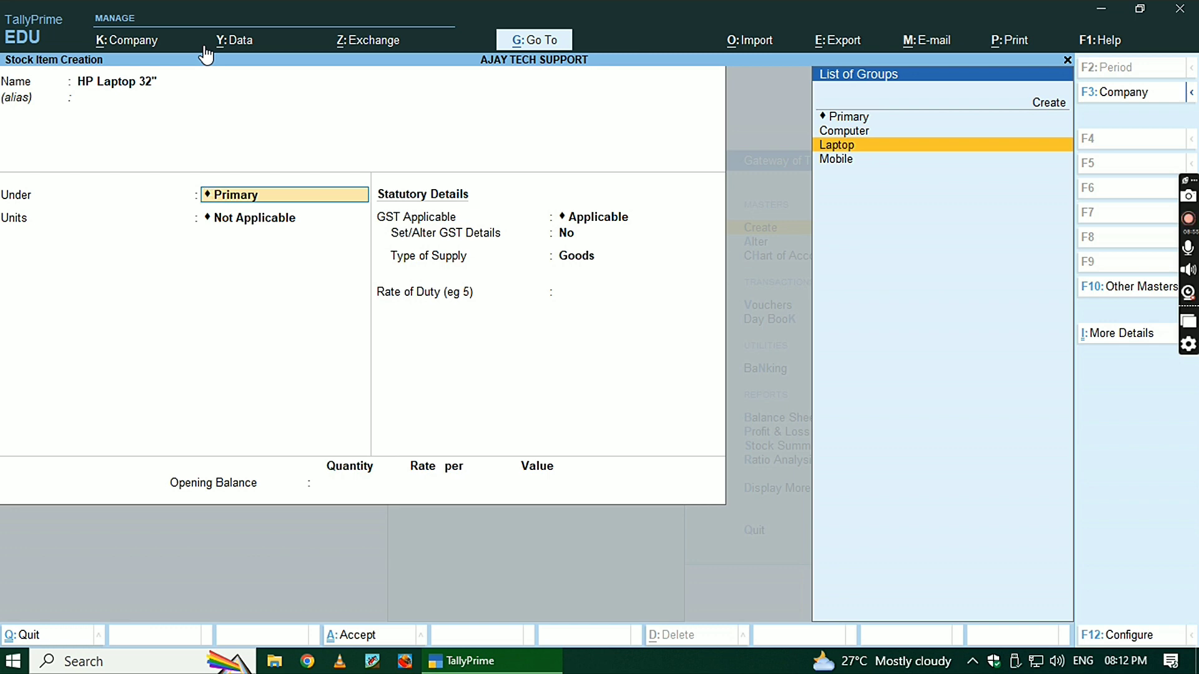
key("Return")
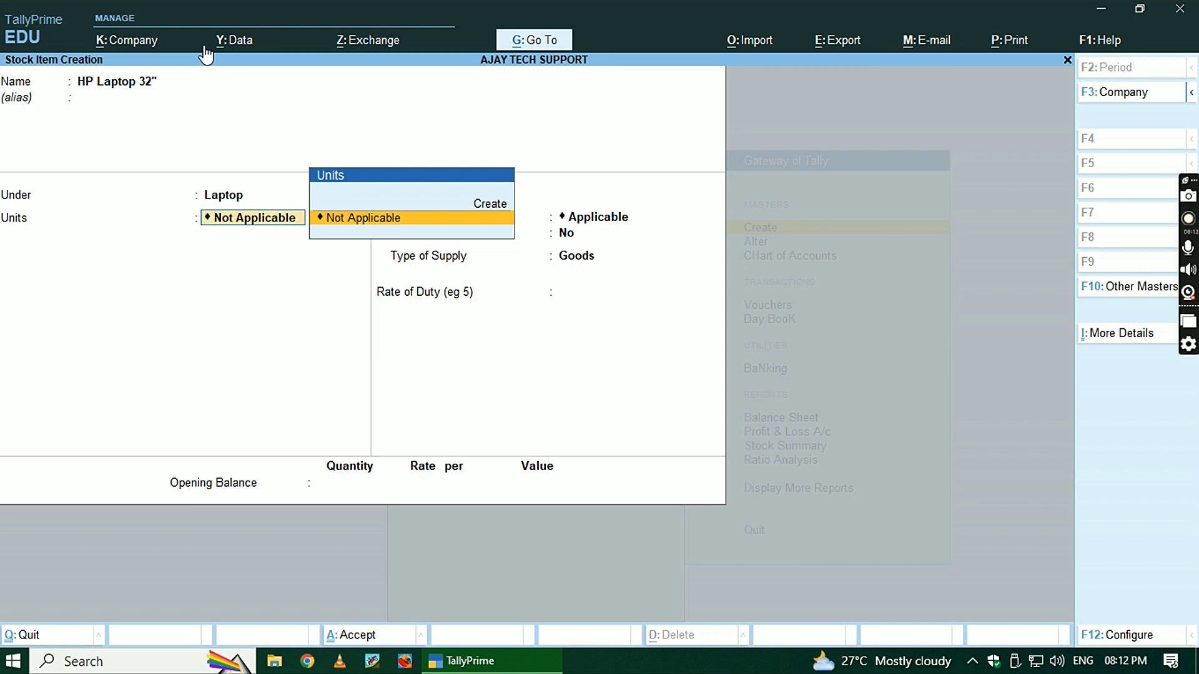
Start a new simple unit for the stock item, with the symbol pcs and the formal name Pieces.
key("Up")
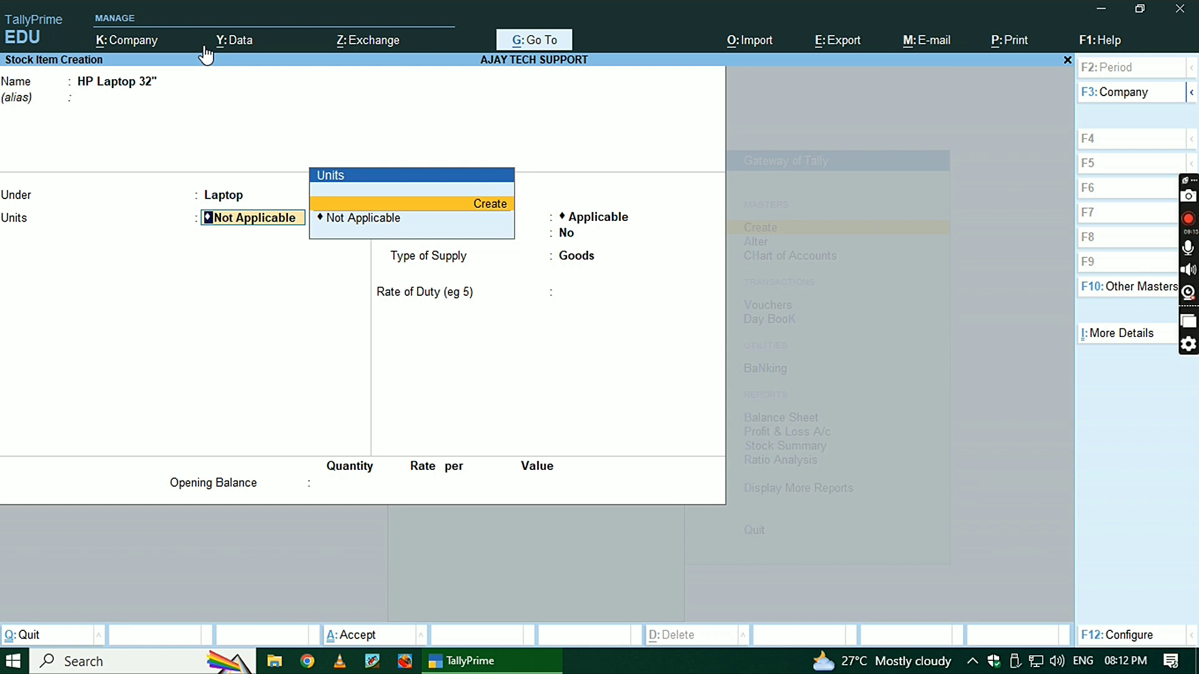
key("Return")
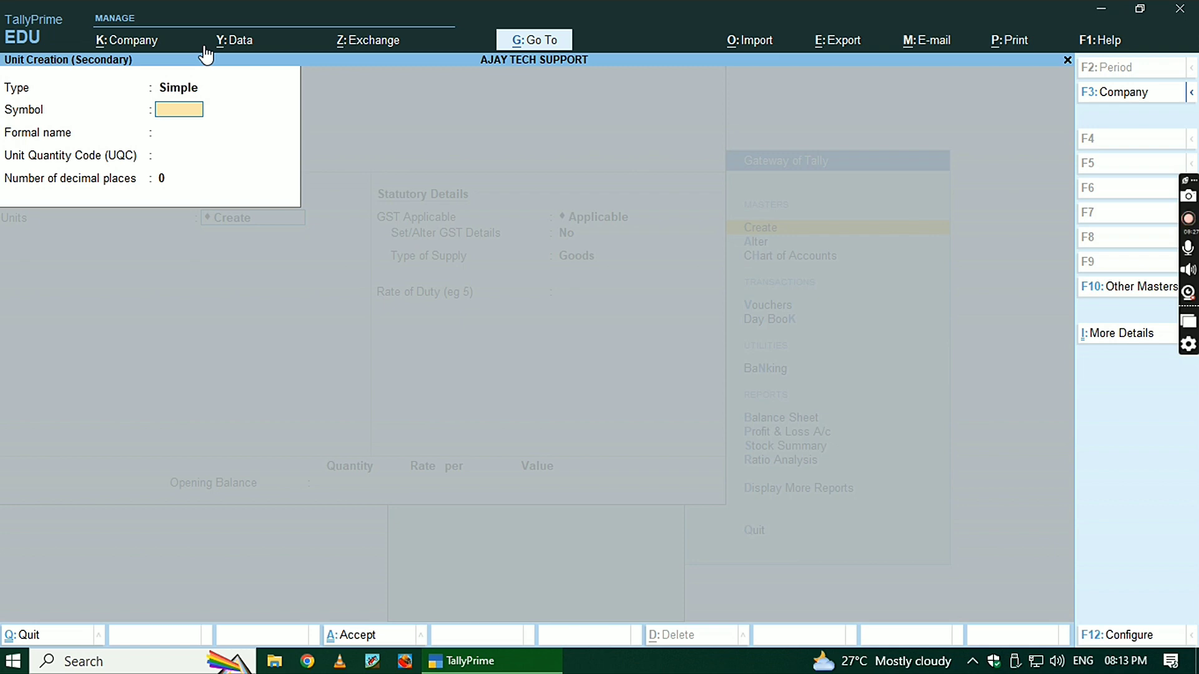
type("pcs")
key("Return")
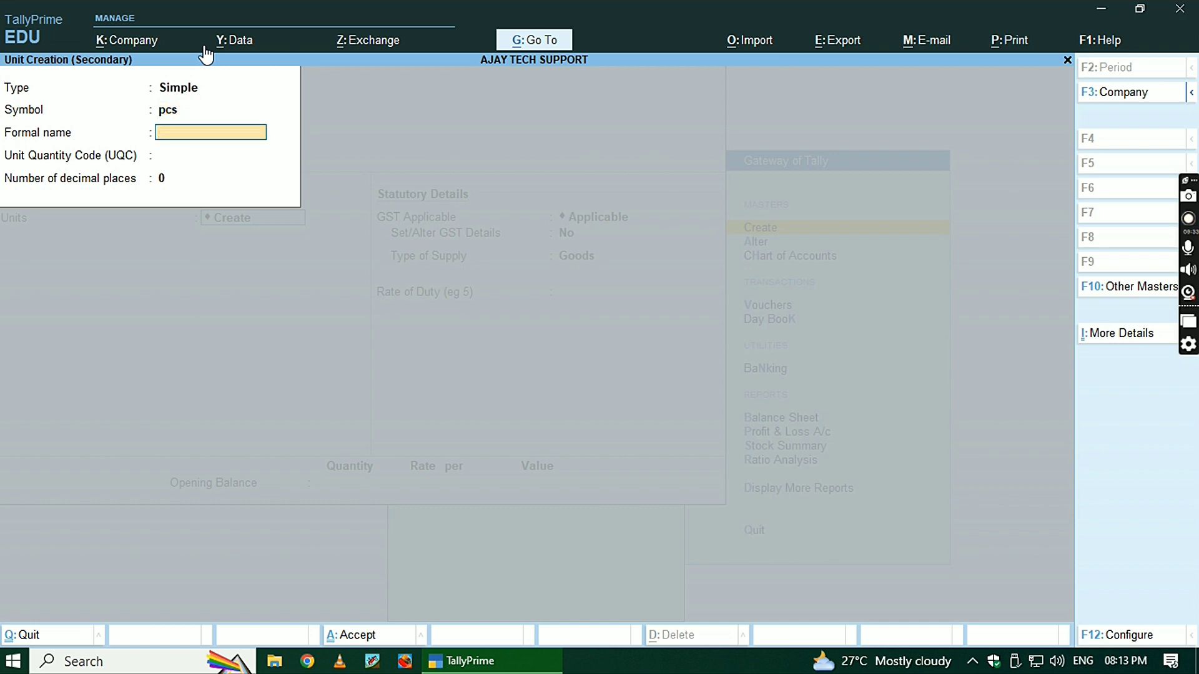
type("Pieces")
key("Return")
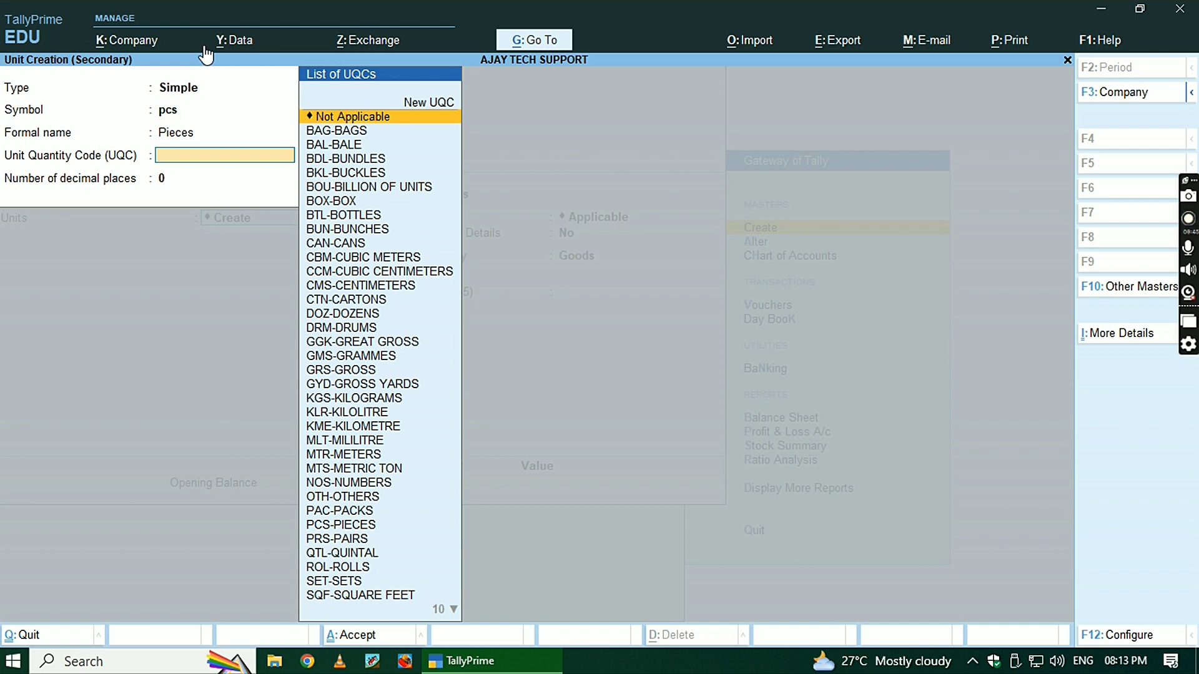
Set the pcs unit's Unit Quantity Code to Not Applicable, keep 0 decimal places, and save the unit.
type("p")
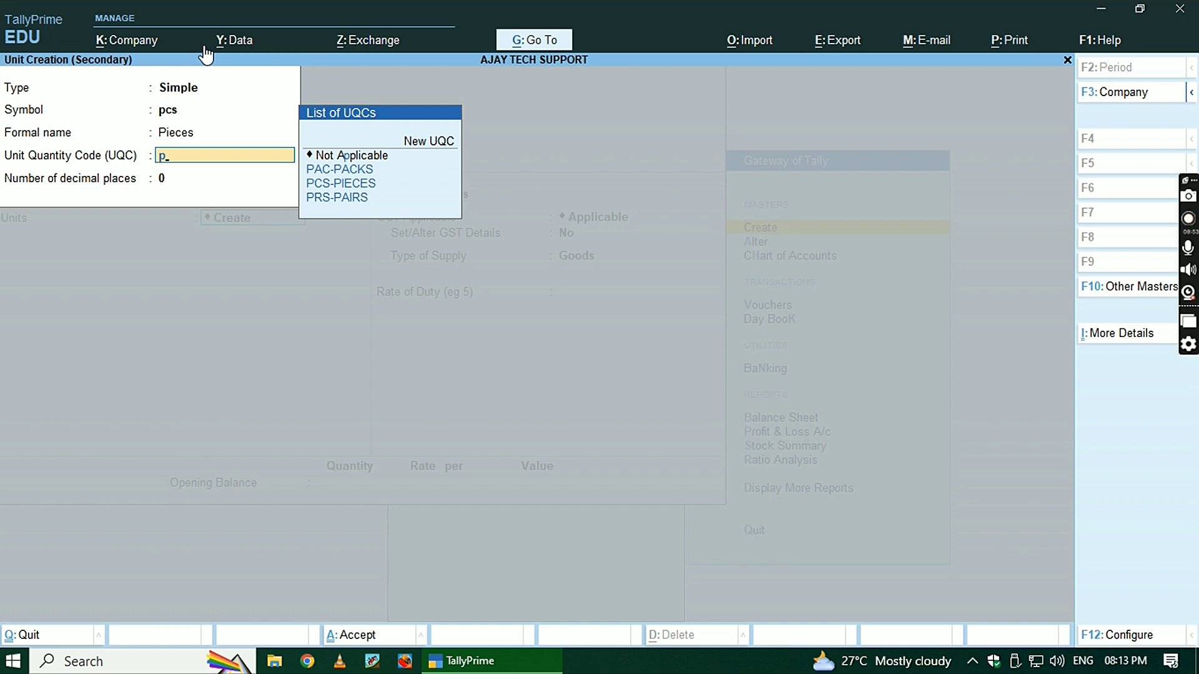
key("Down")
key("Down")
key("Up")
key("Up")
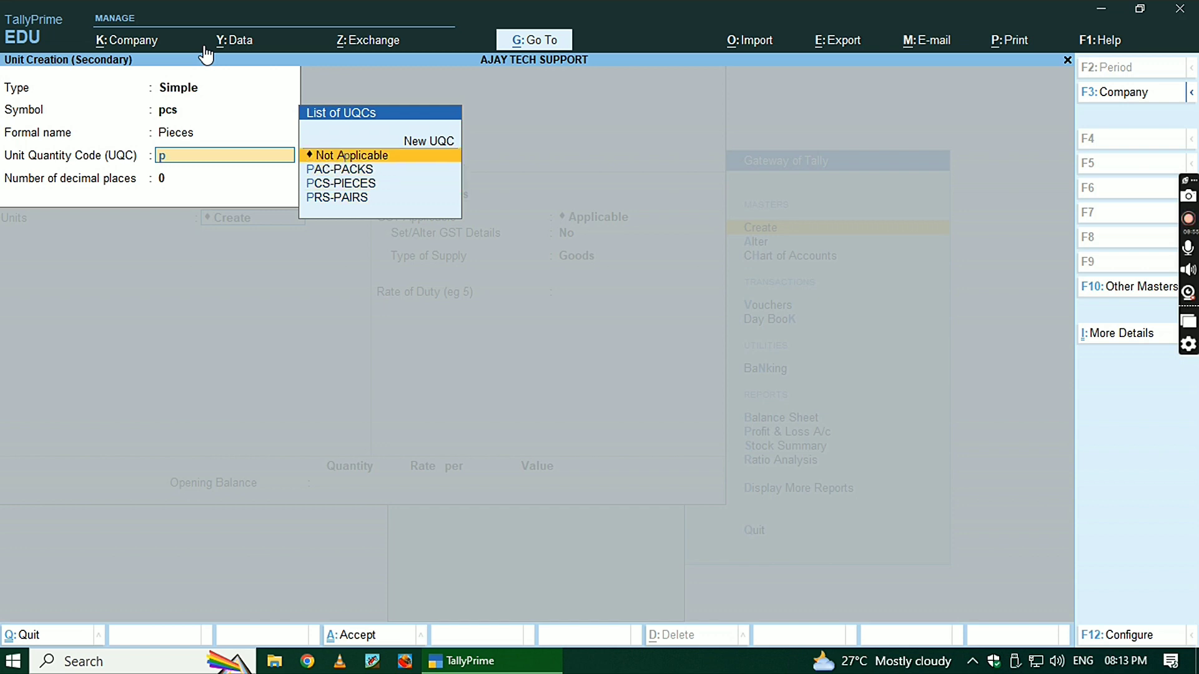
key("Down")
key("Up")
key("Return")
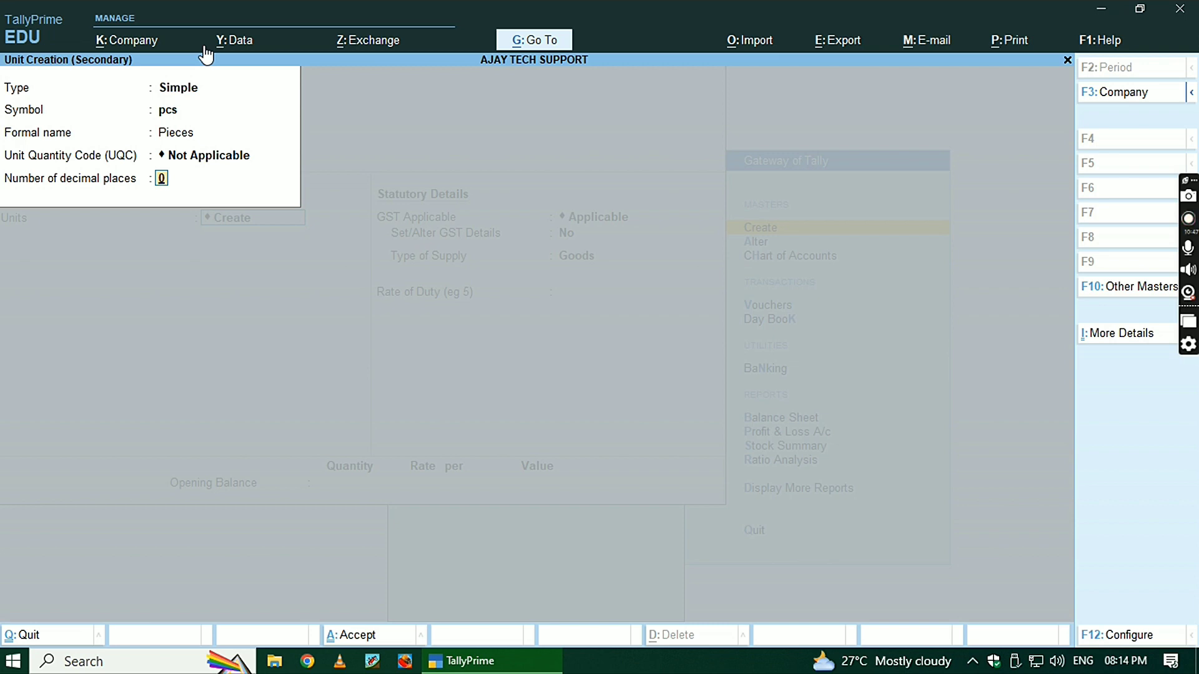
key("Return")
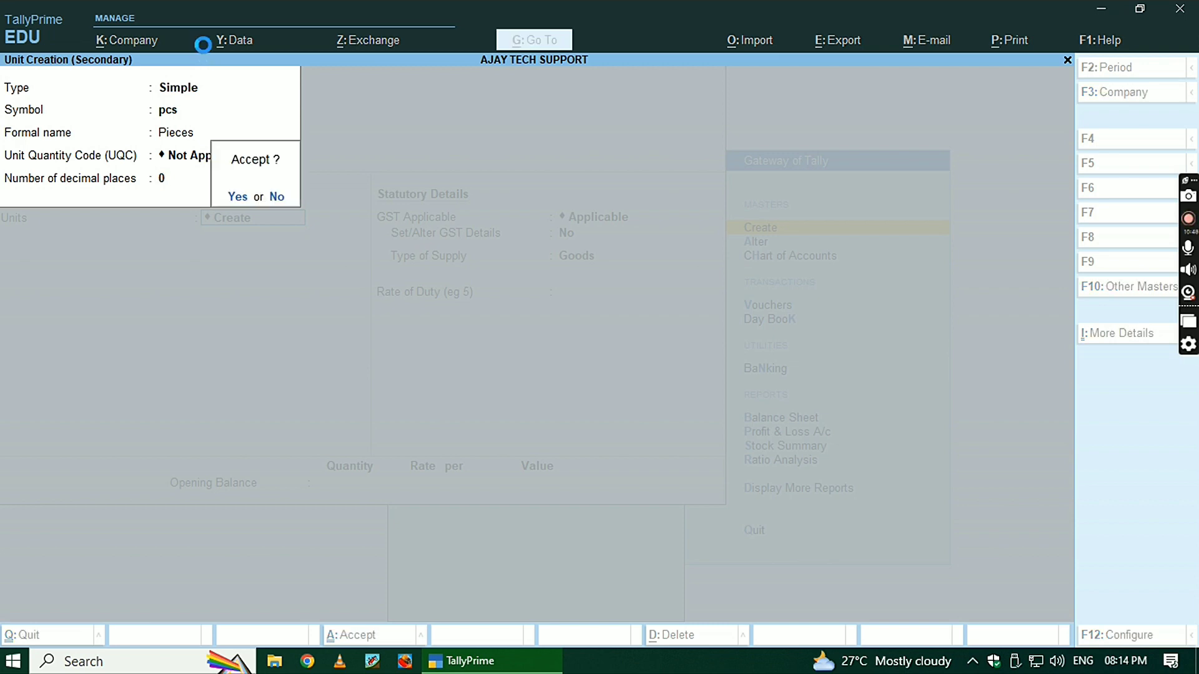
key("Return")
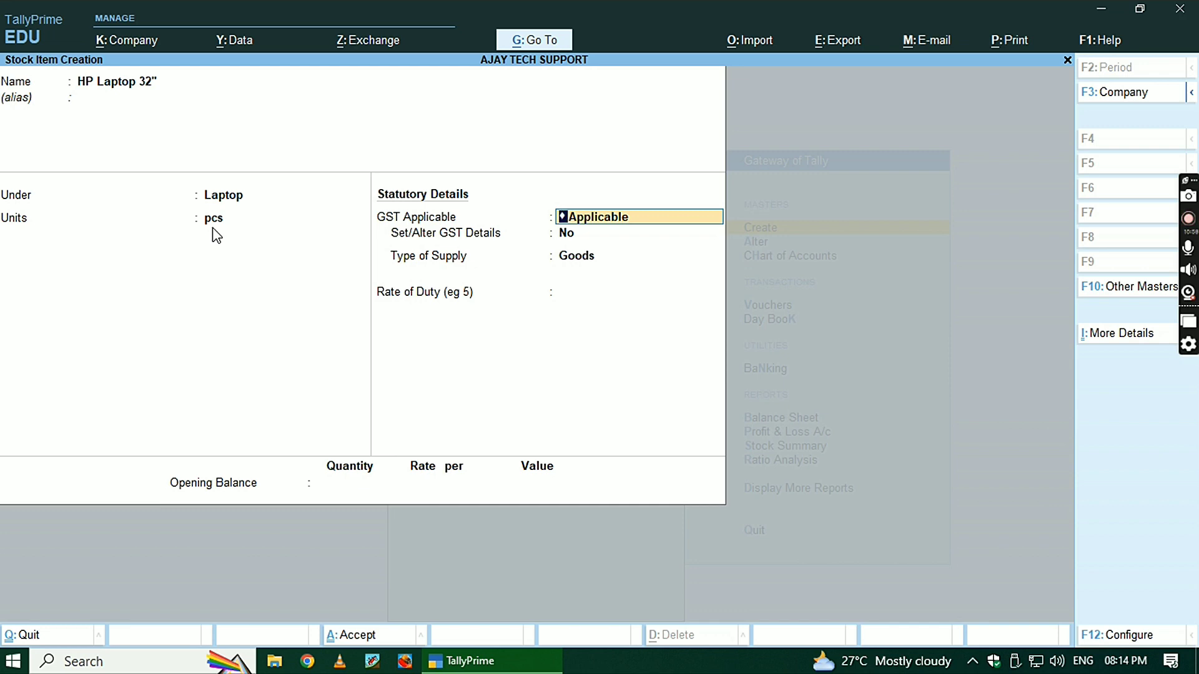
Set GST Applicable to Not Applicable for the HP laptop item and leave its rate of duty at 0.
key("BackSpace")
key("Down")
key("Down")
key("Down")
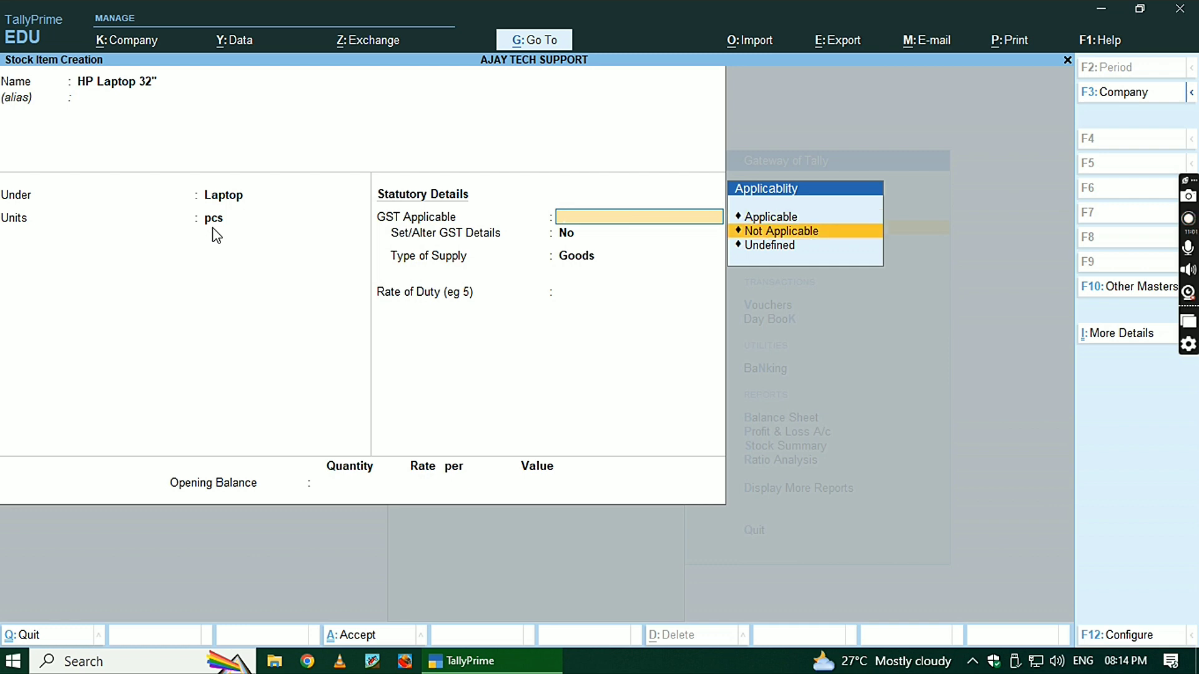
key("Up")
key("Return")
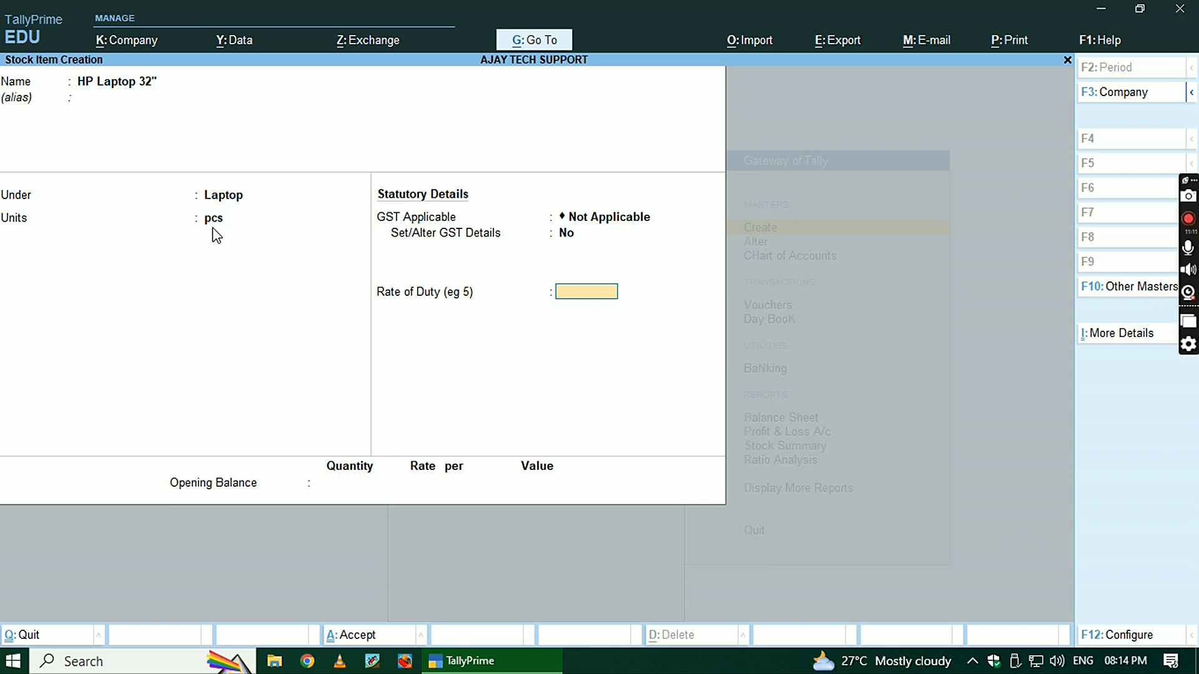
key("Return")
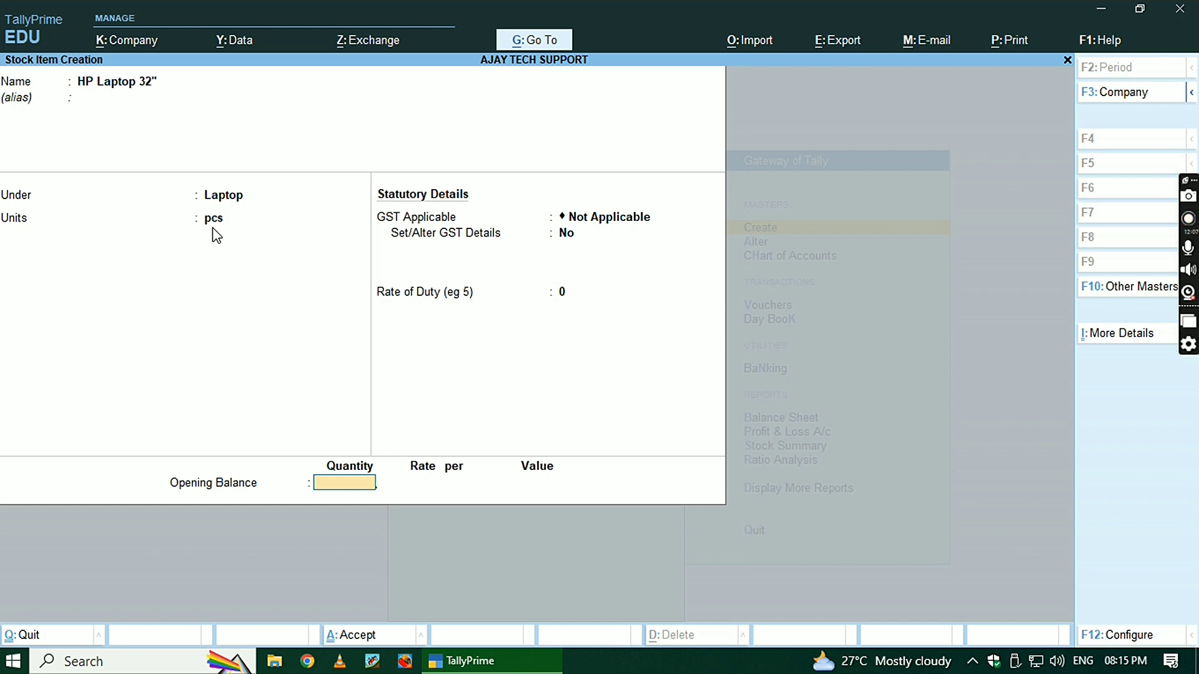
Enter an opening balance of 10 pcs at a rate of 30,000 per pcs for the HP laptop, and save the item.
type("0")
key("Return")
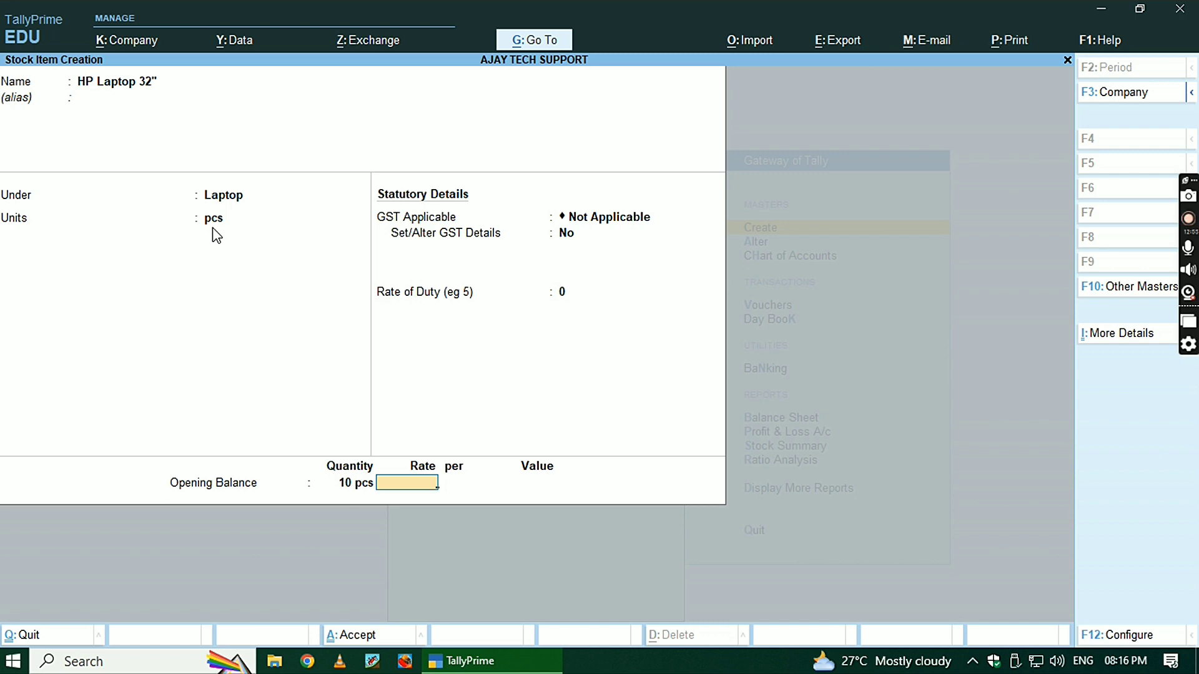
type("30000")
key("Return")
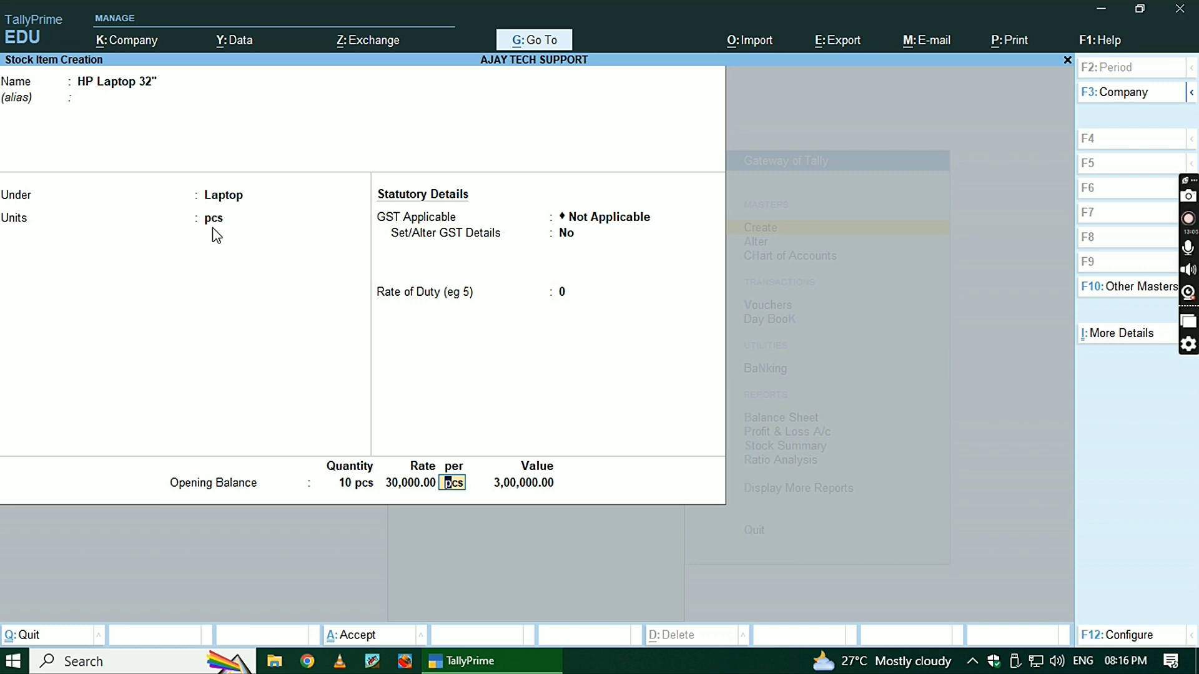
key("Return")
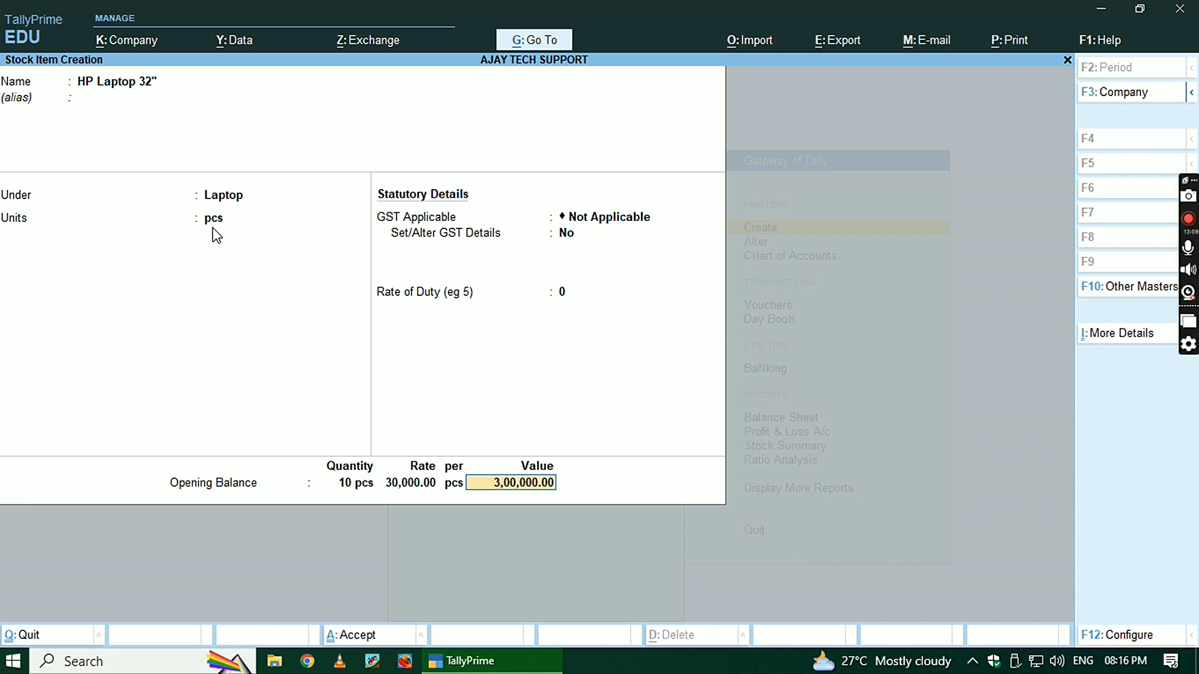
key("Return")
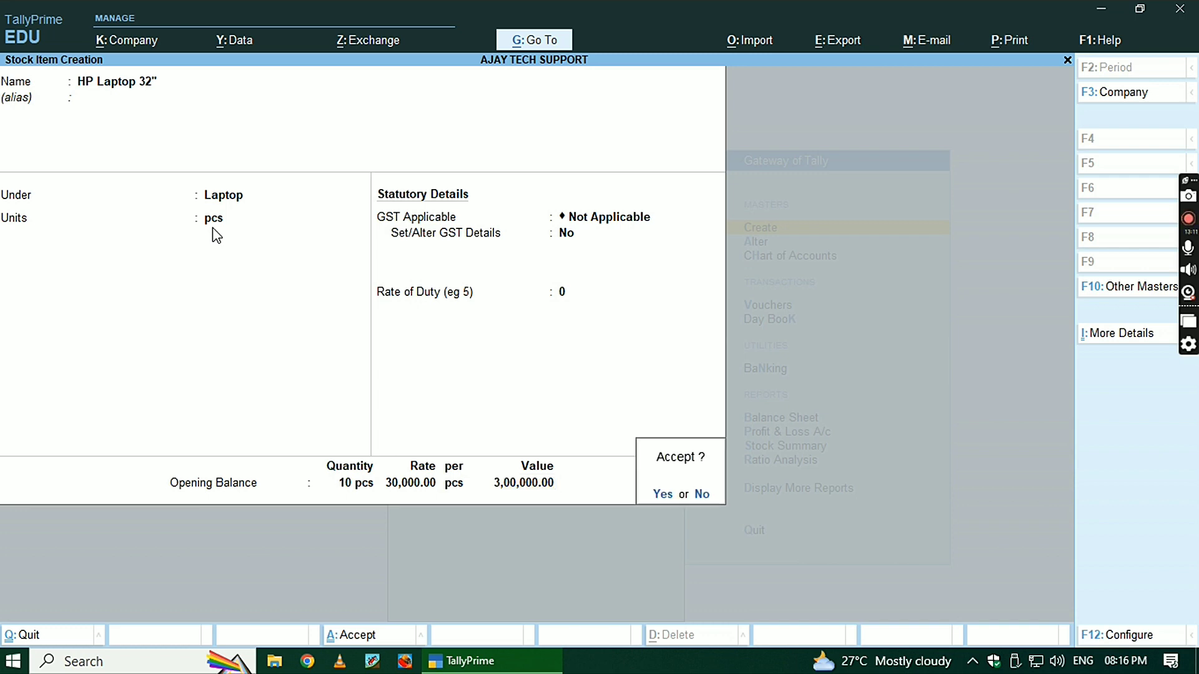
key("Return")
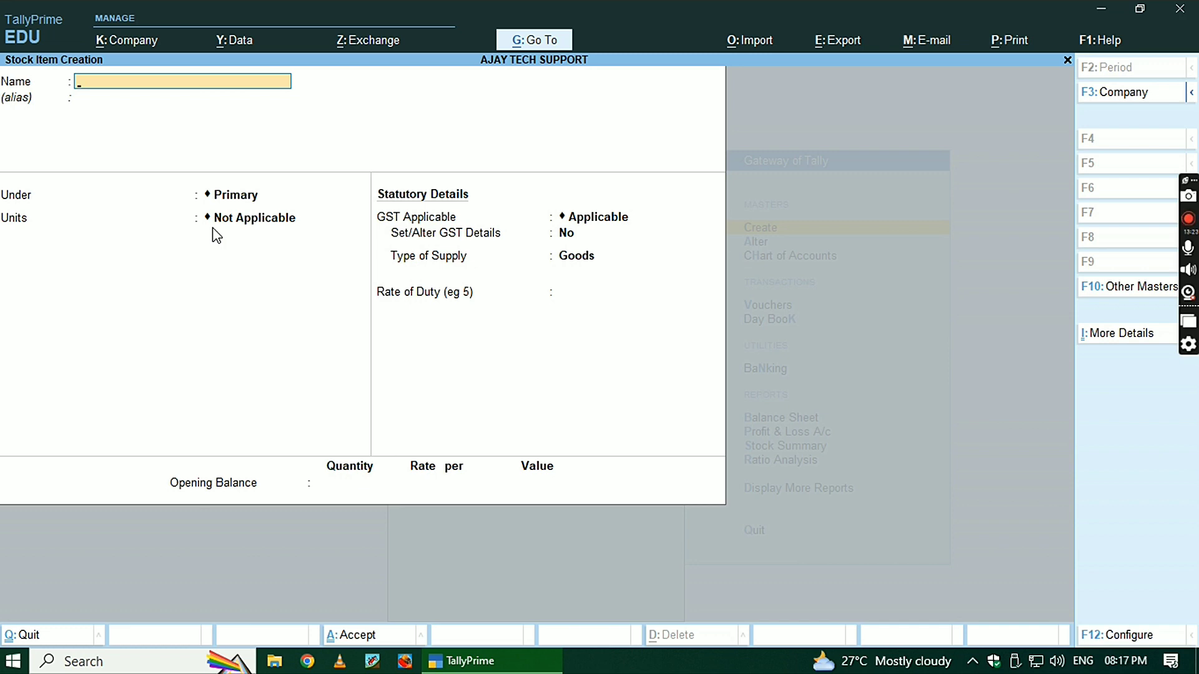
Name the new stock item Redmi 8A Dual, place it under the Mobile group, and assign the pcs unit.
type("Redmi 8A Dual")
key("Return")
key("Return")
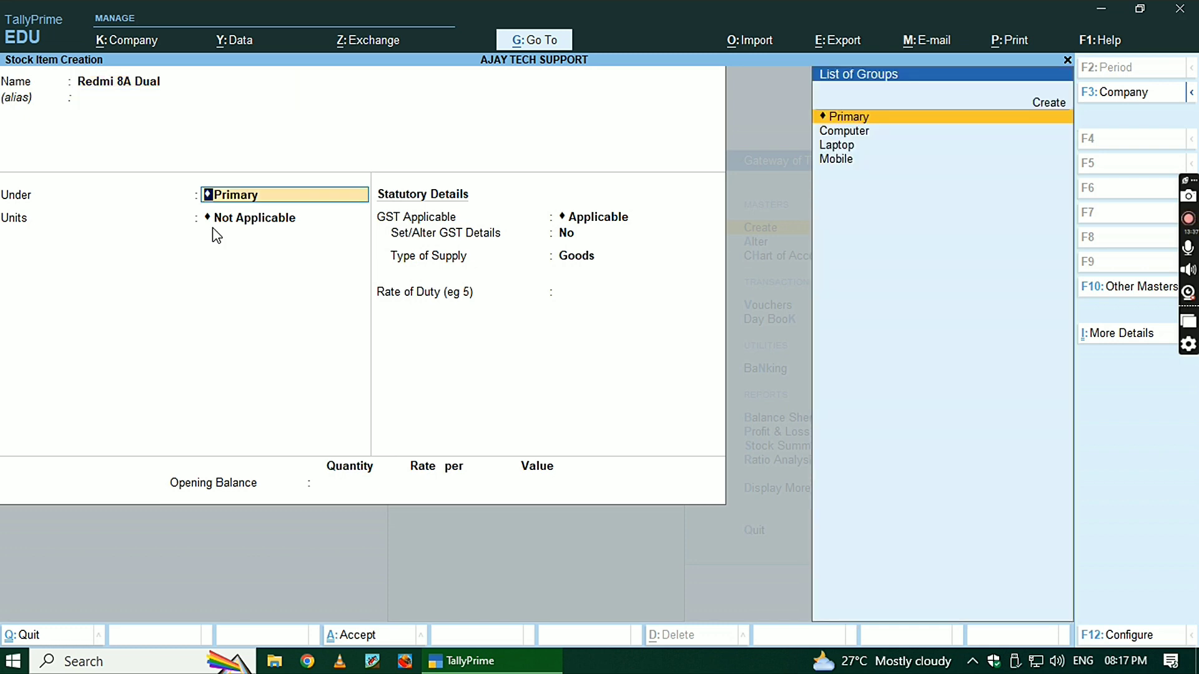
key("Down")
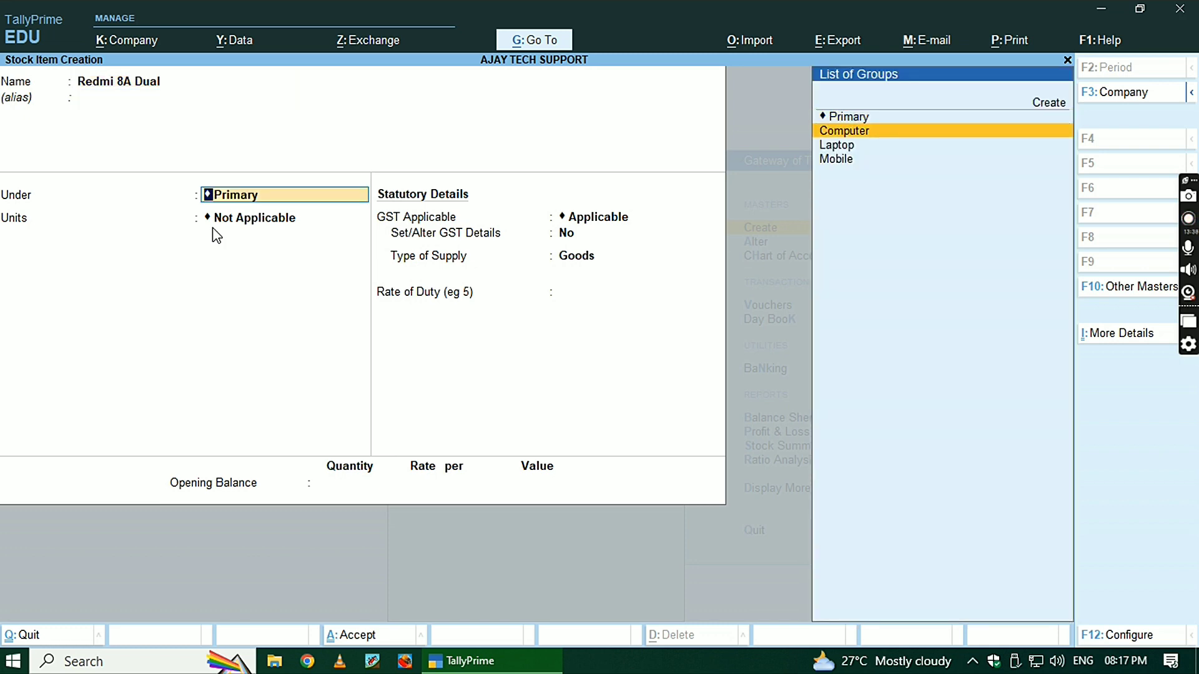
key("Down")
key("Down")
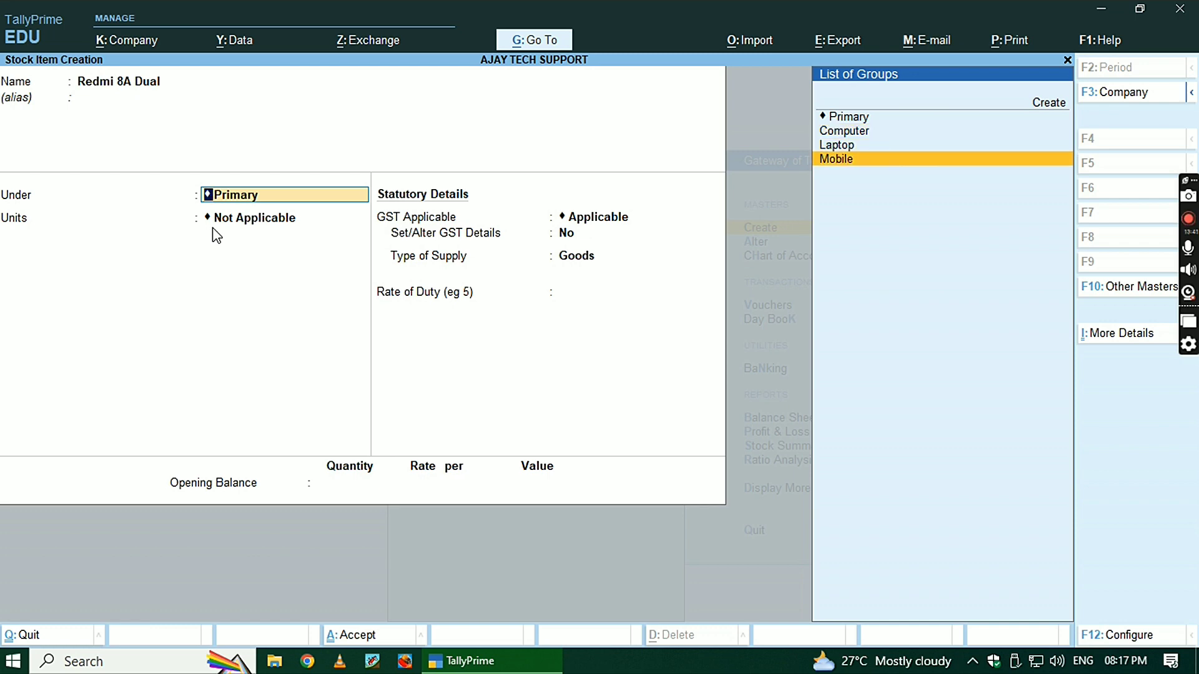
key("Return")
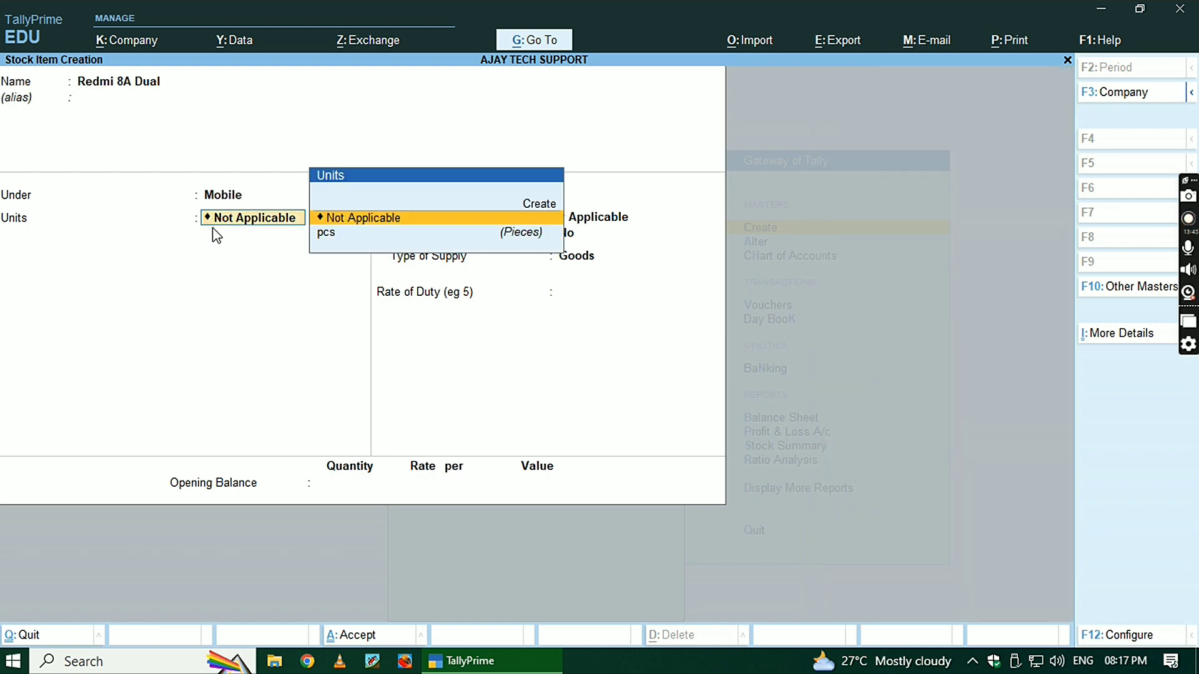
key("Down")
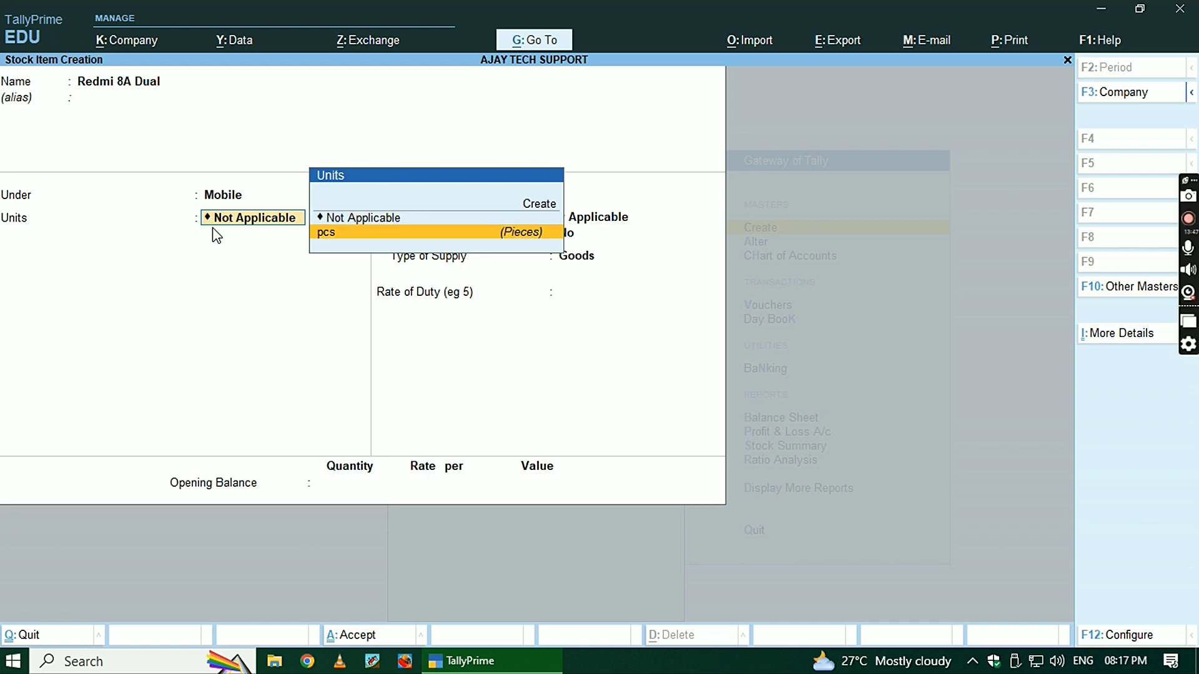
key("Return")
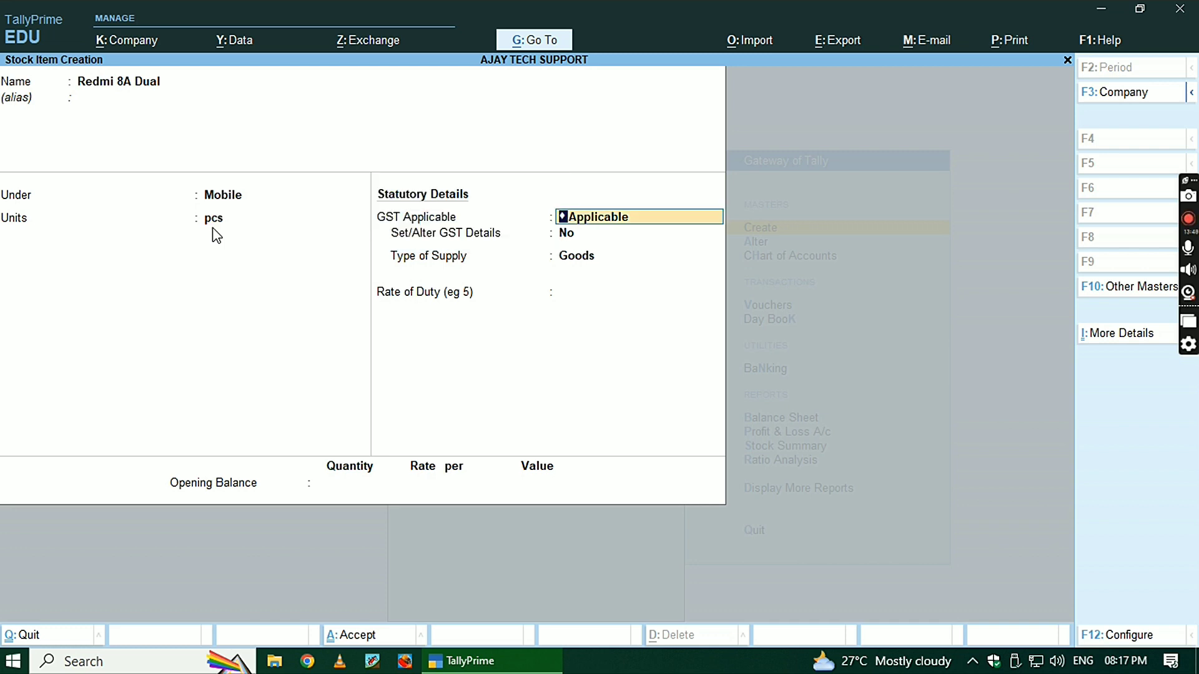
Set GST Applicable to Not Applicable for the Redmi 8A Dual item and leave its rate of duty at 0.
key("BackSpace")
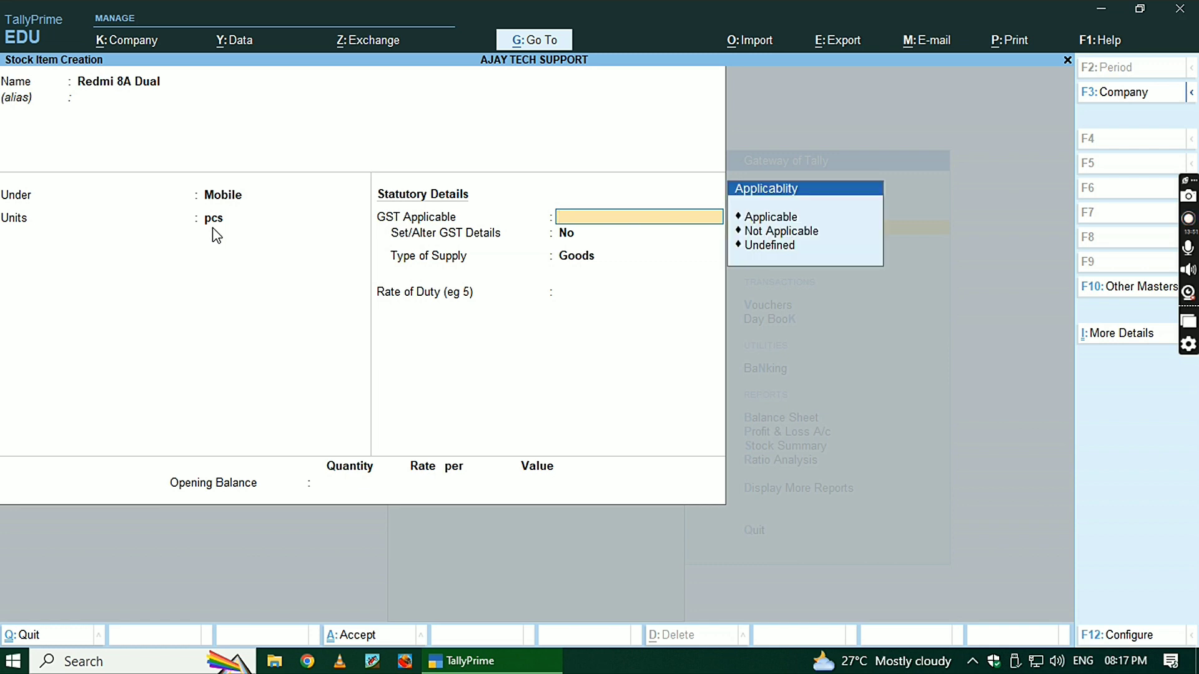
key("Down")
key("Down")
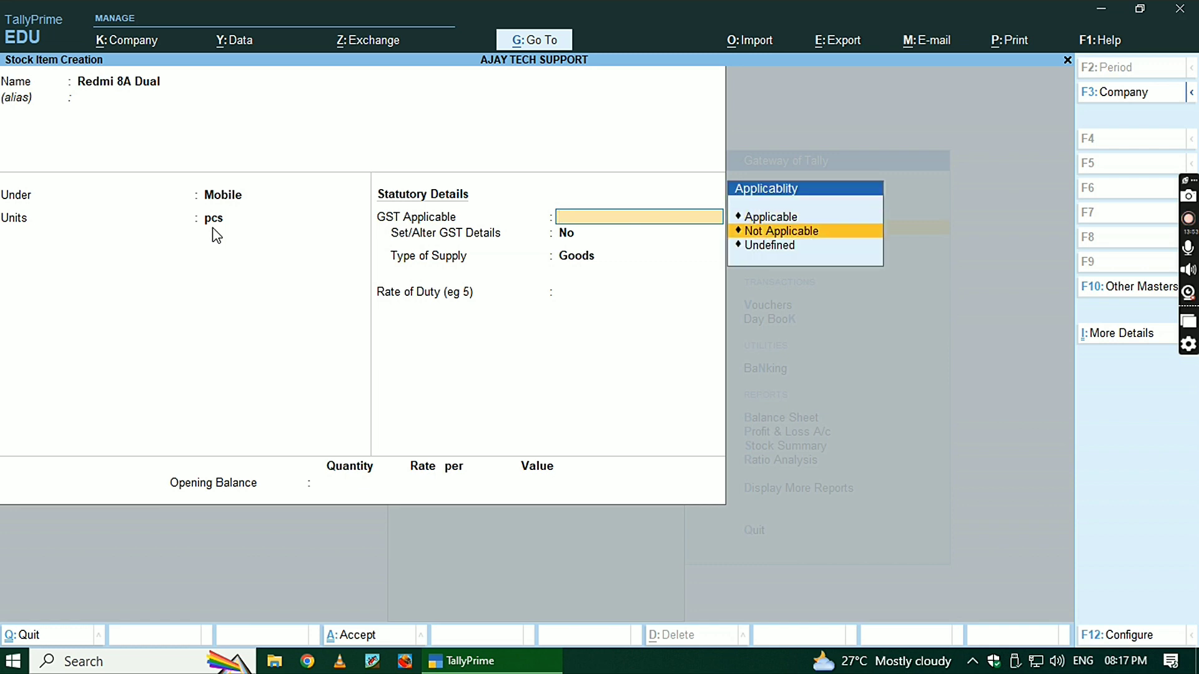
key("Return")
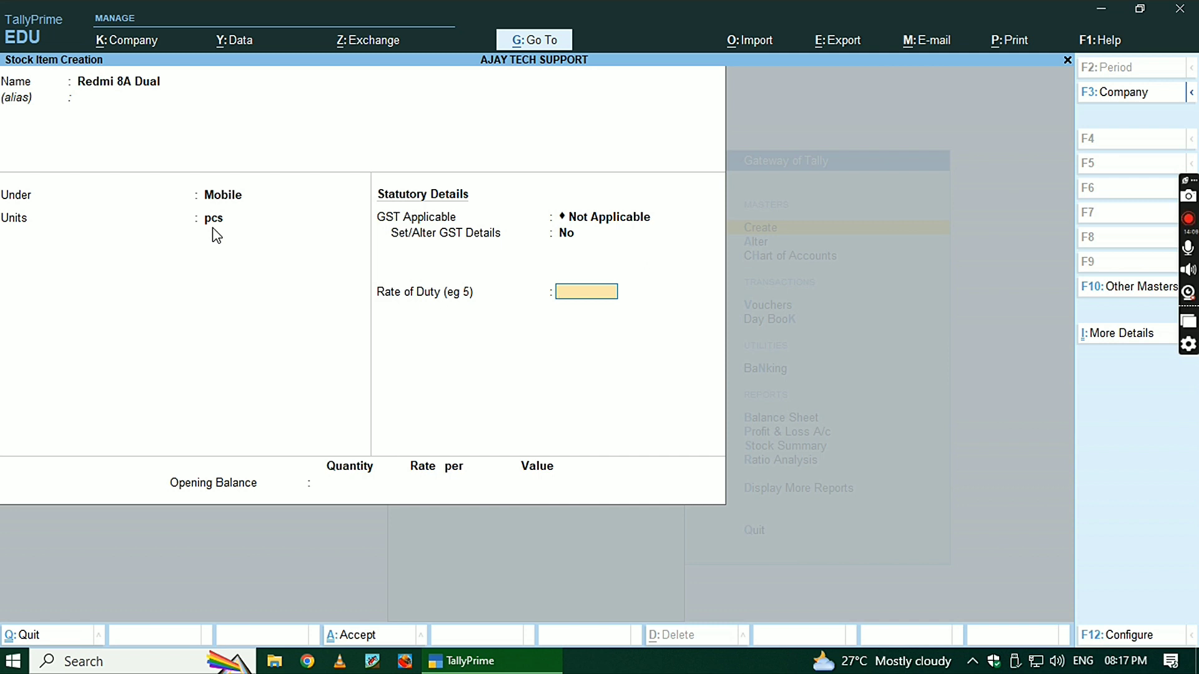
key("Return")
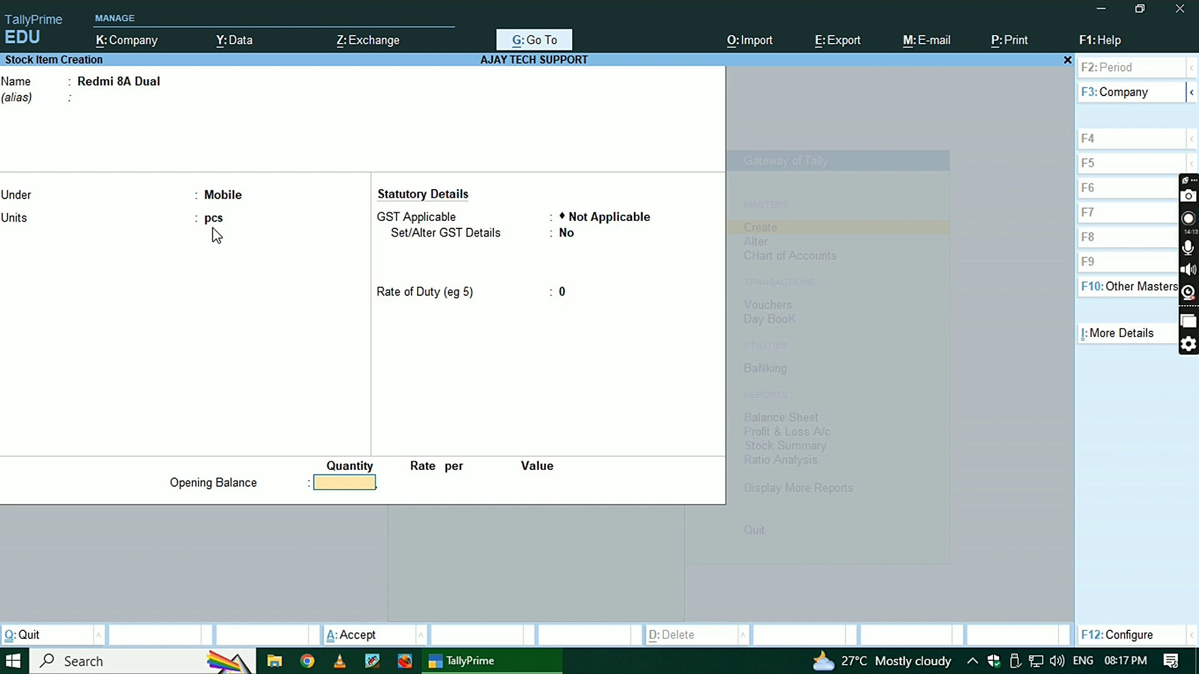
Enter an opening balance of 15 pcs at 9,000 per pcs for the Redmi 8A Dual, save it, and leave stock item creation.
type("15")
key("Return")
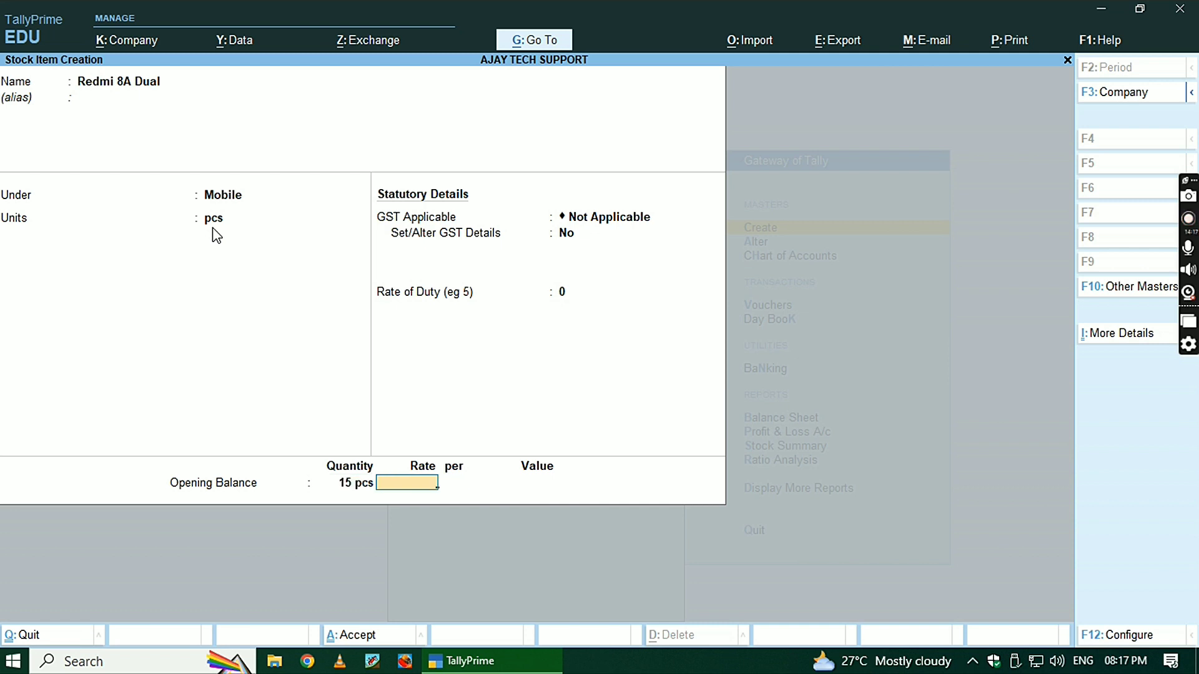
type("9000")
key("Return")
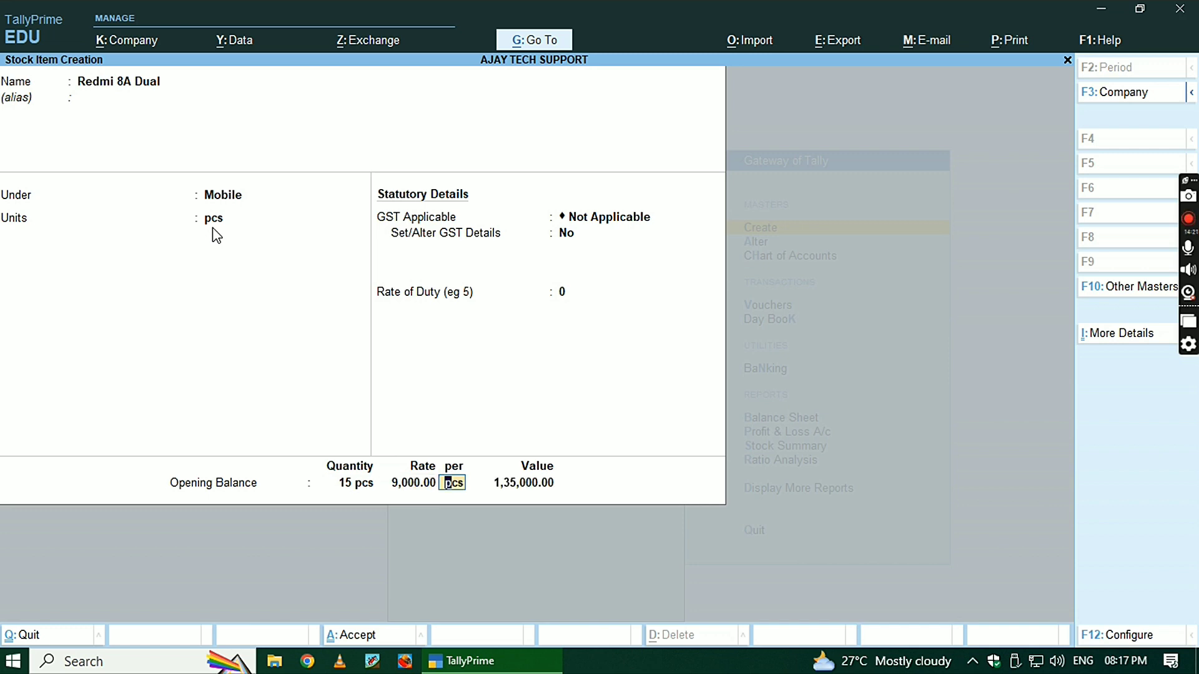
key("Return")
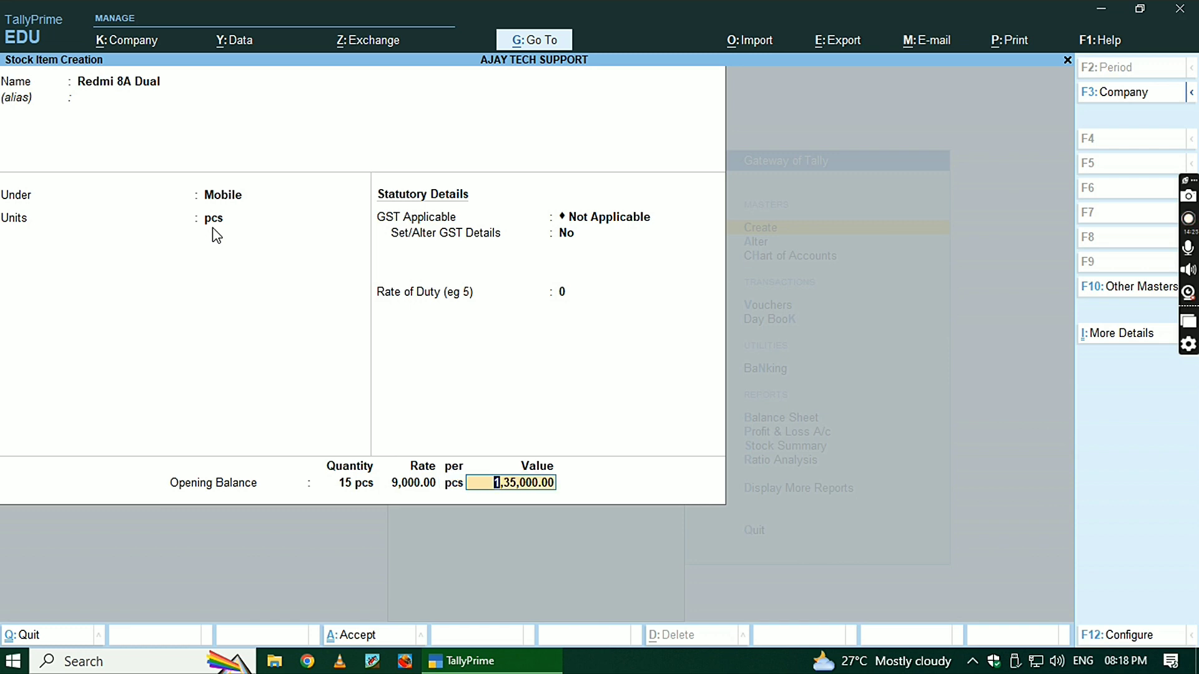
key("Return")
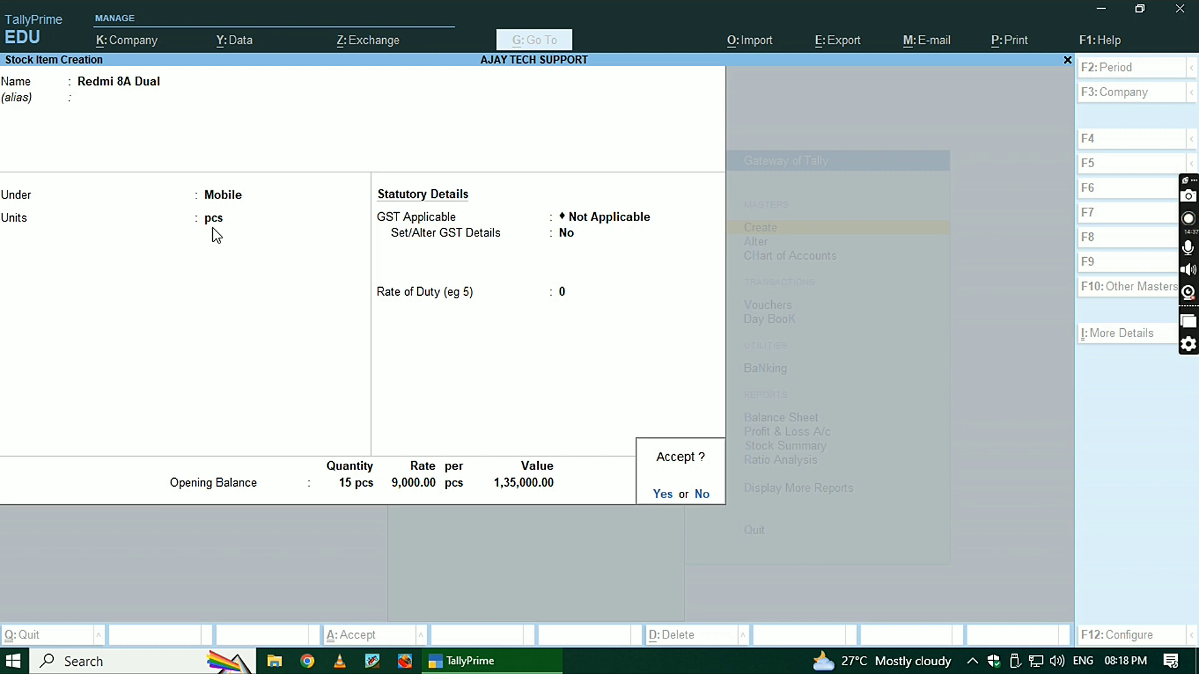
key("Return")
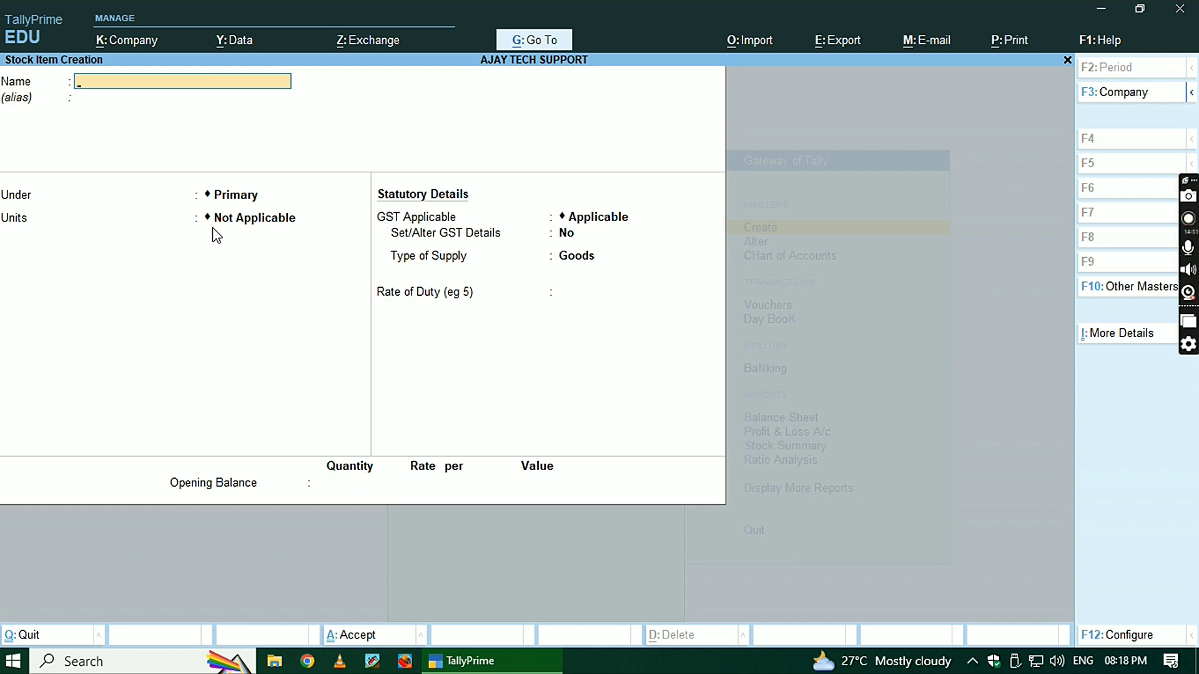
key("Escape")
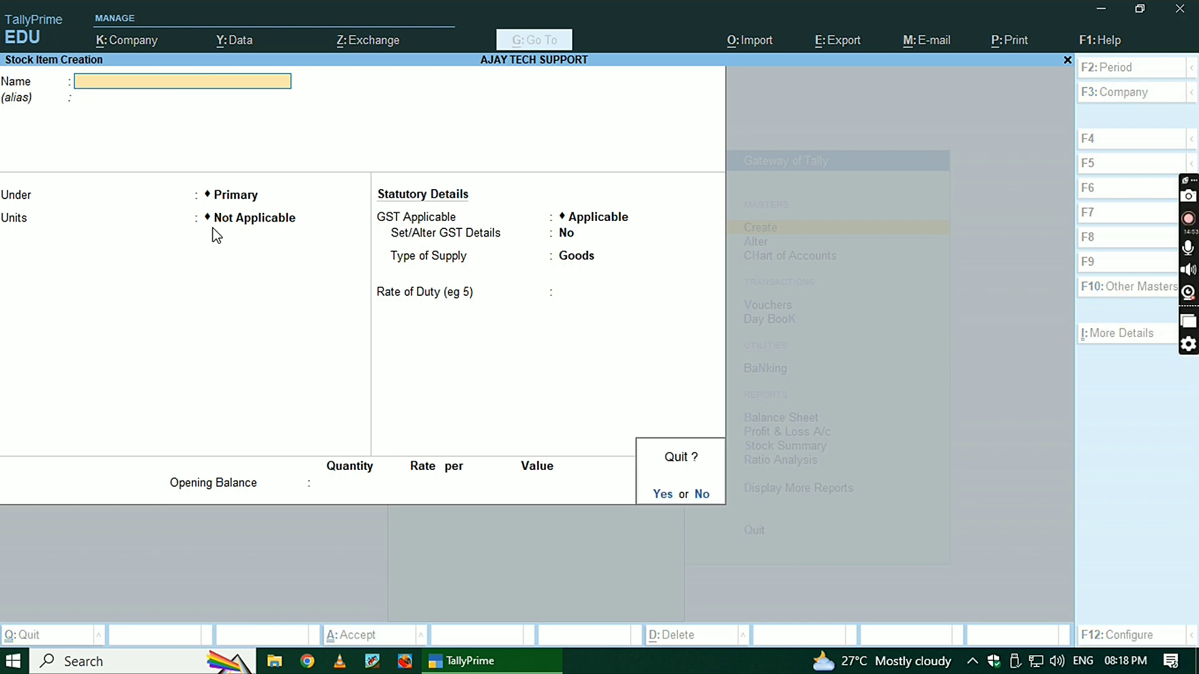
key("y")
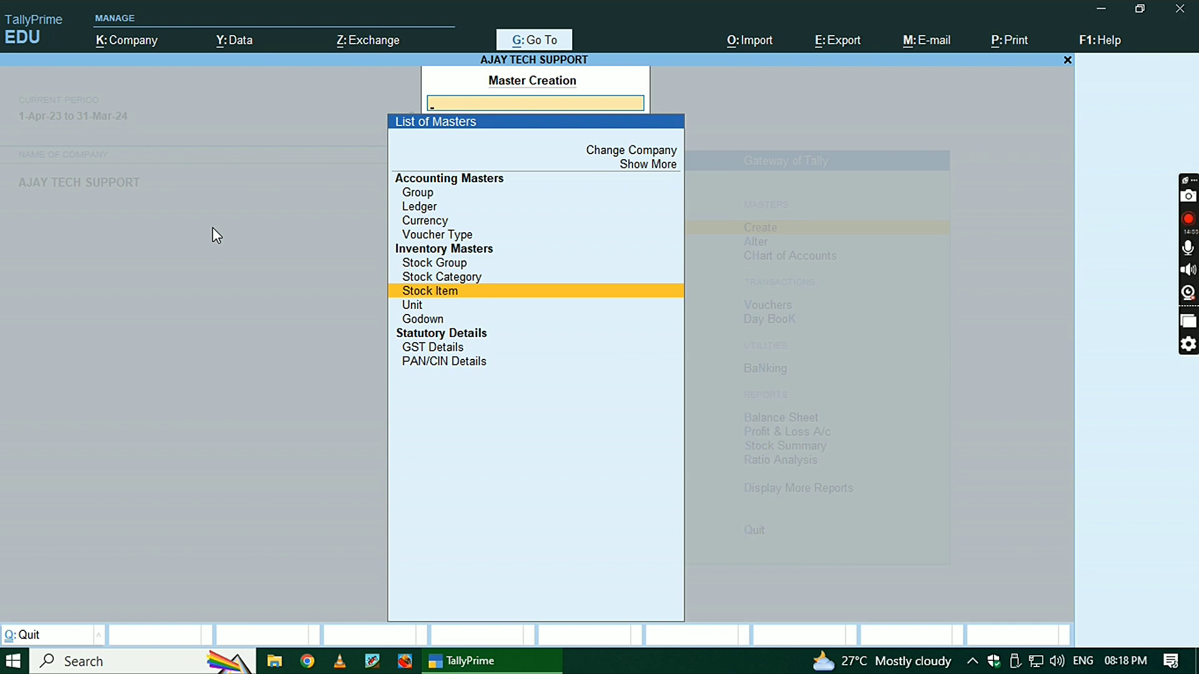
Review the inventory master types, viewing the blank unit creation form and the godown creation options, and return to the Gateway of Tally.
key("Up")
key("Up")
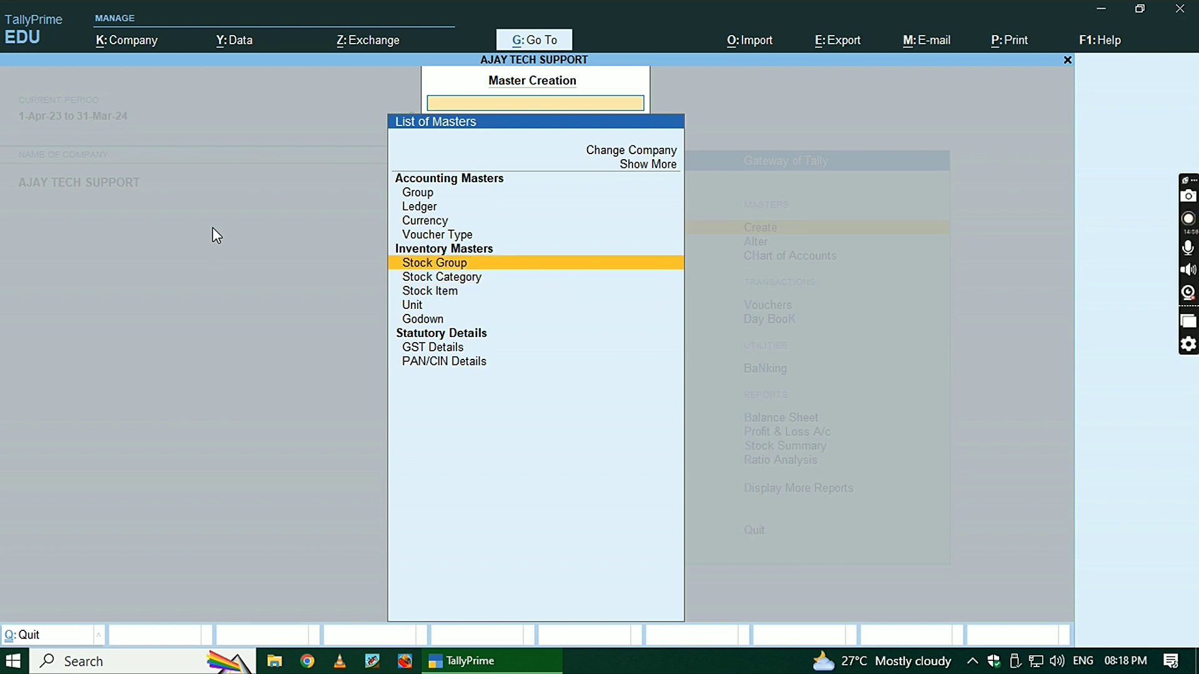
key("Down")
key("Down")
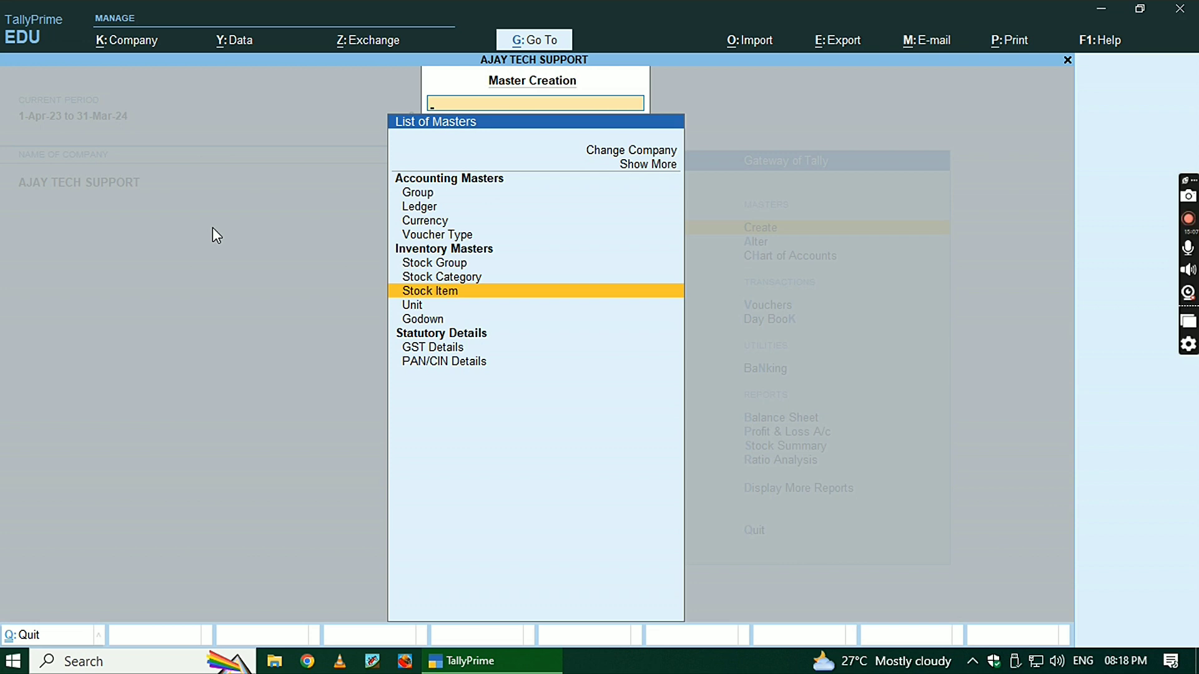
key("Down")
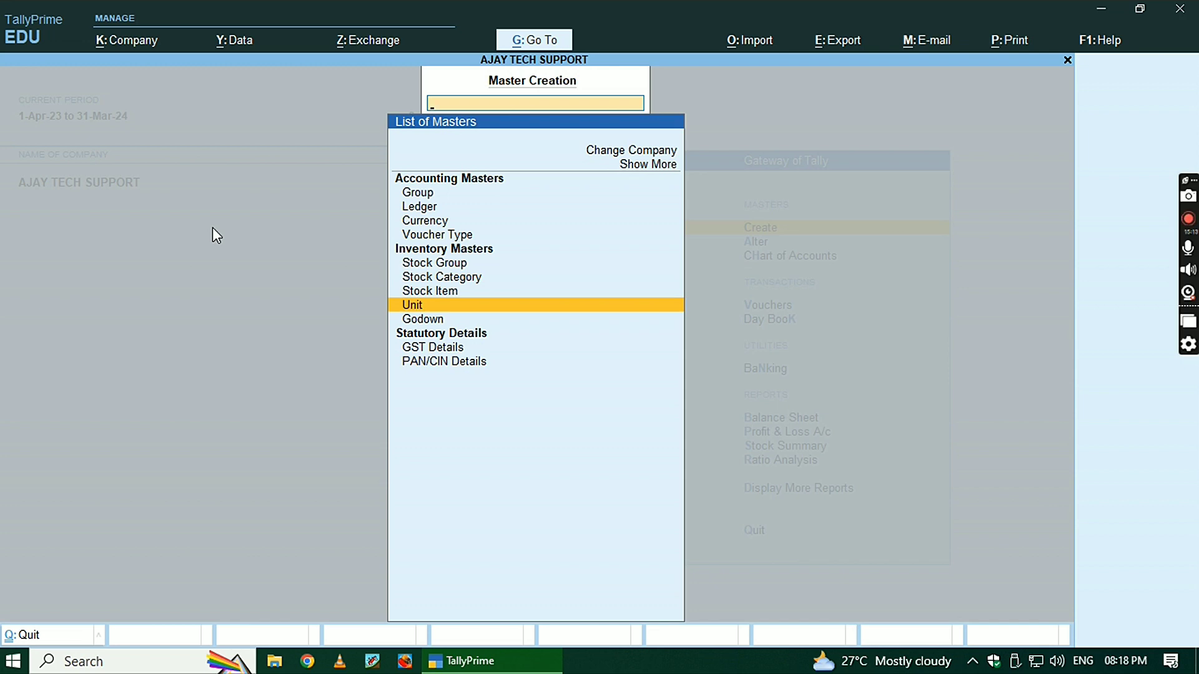
key("Return")
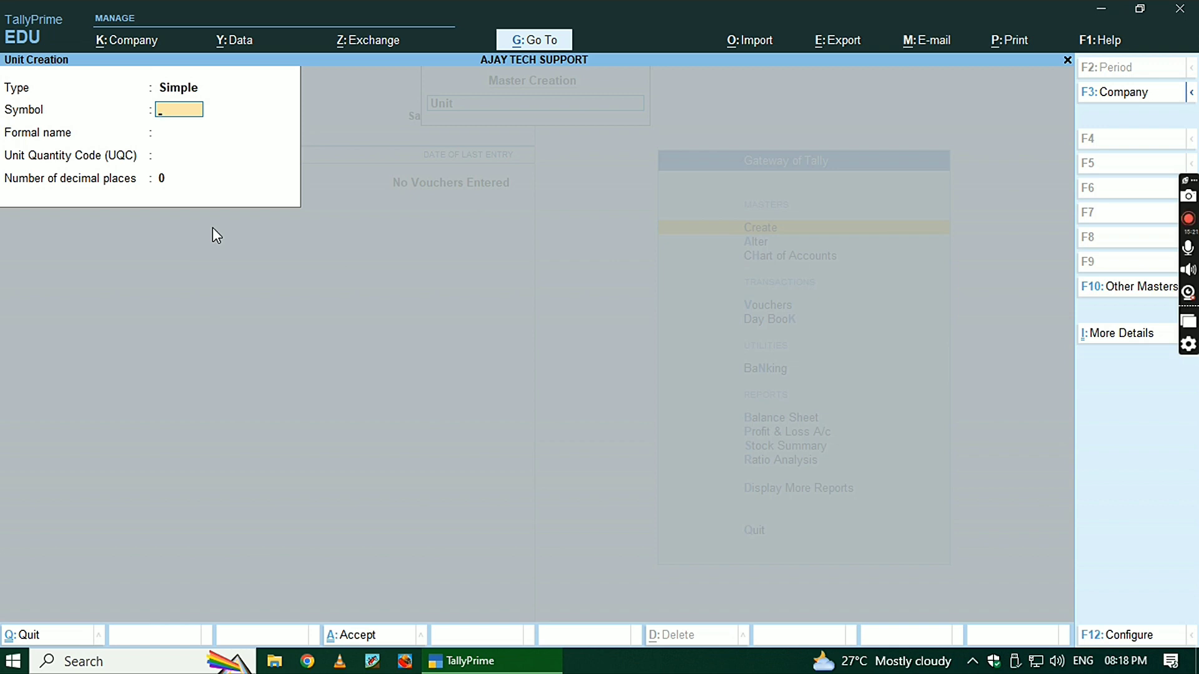
key("Escape")
key("Return")
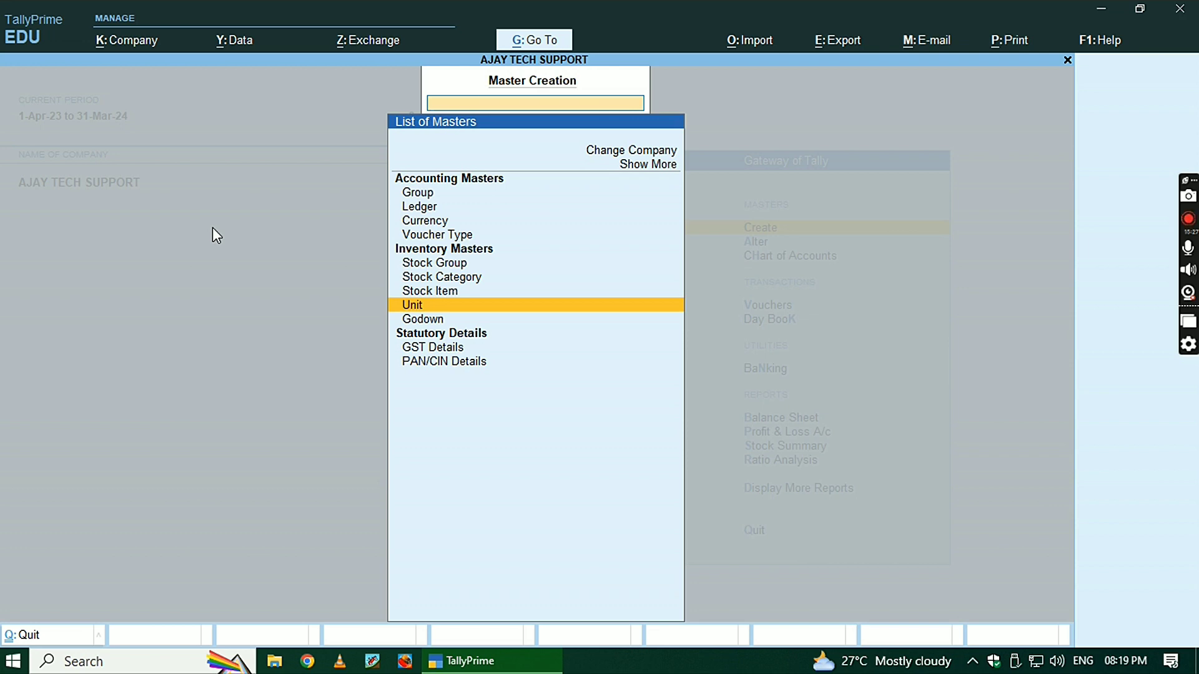
key("Down")
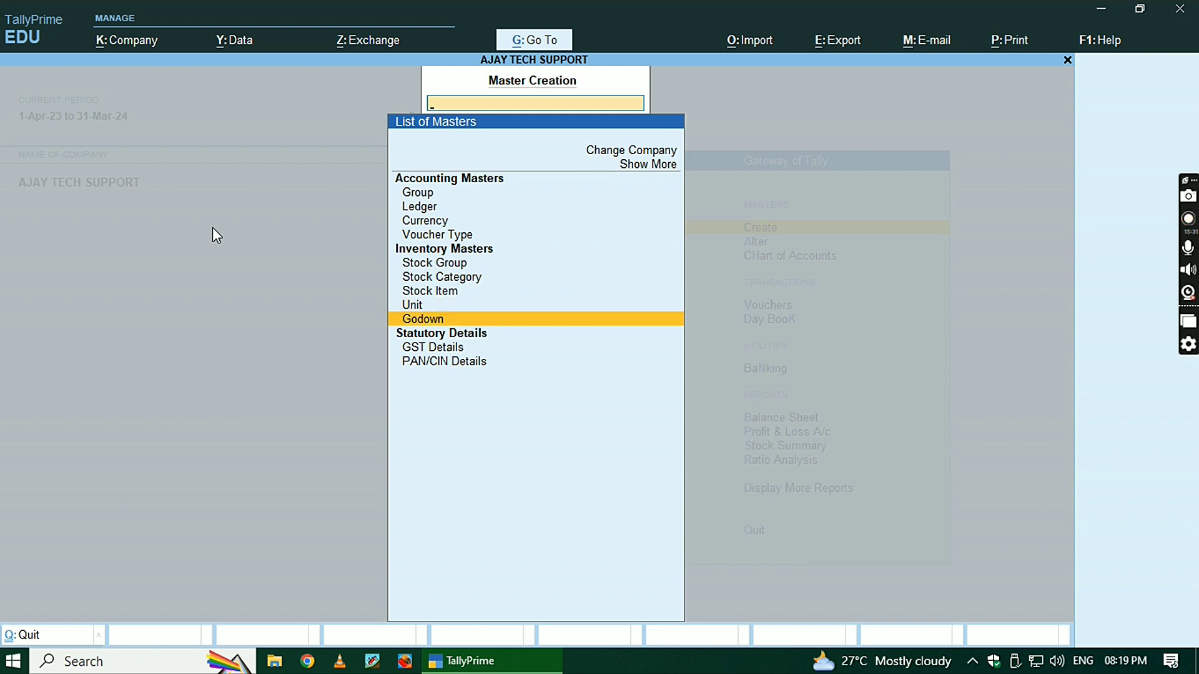
key("Return")
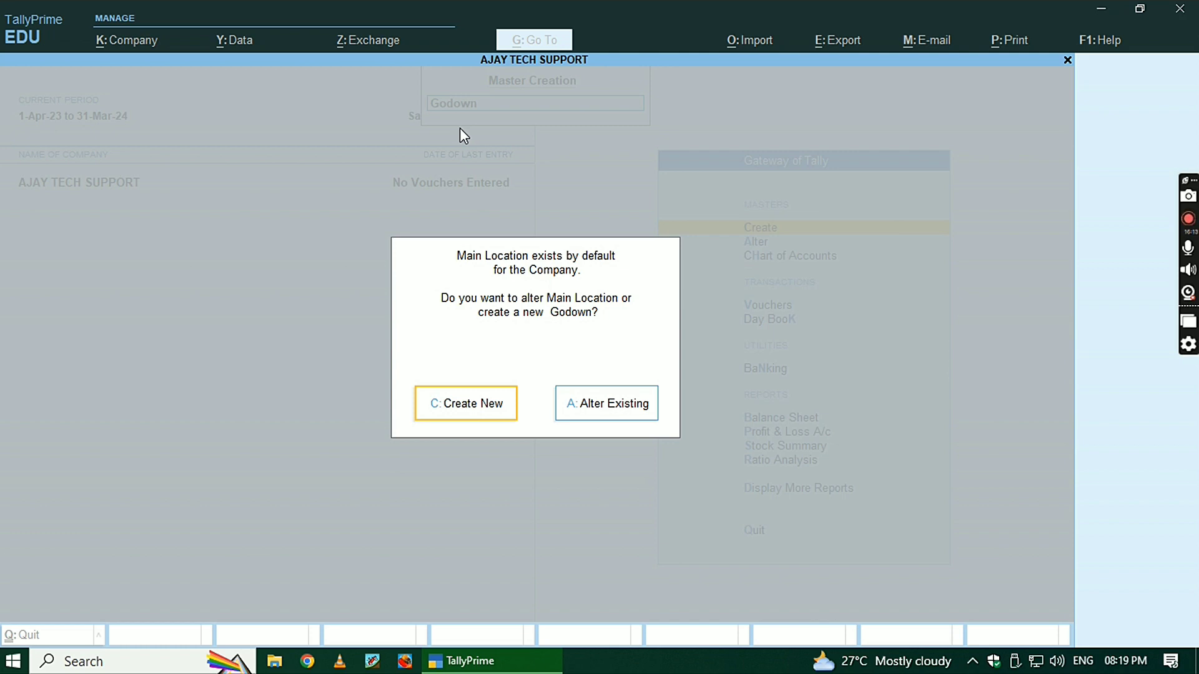
key("Escape")
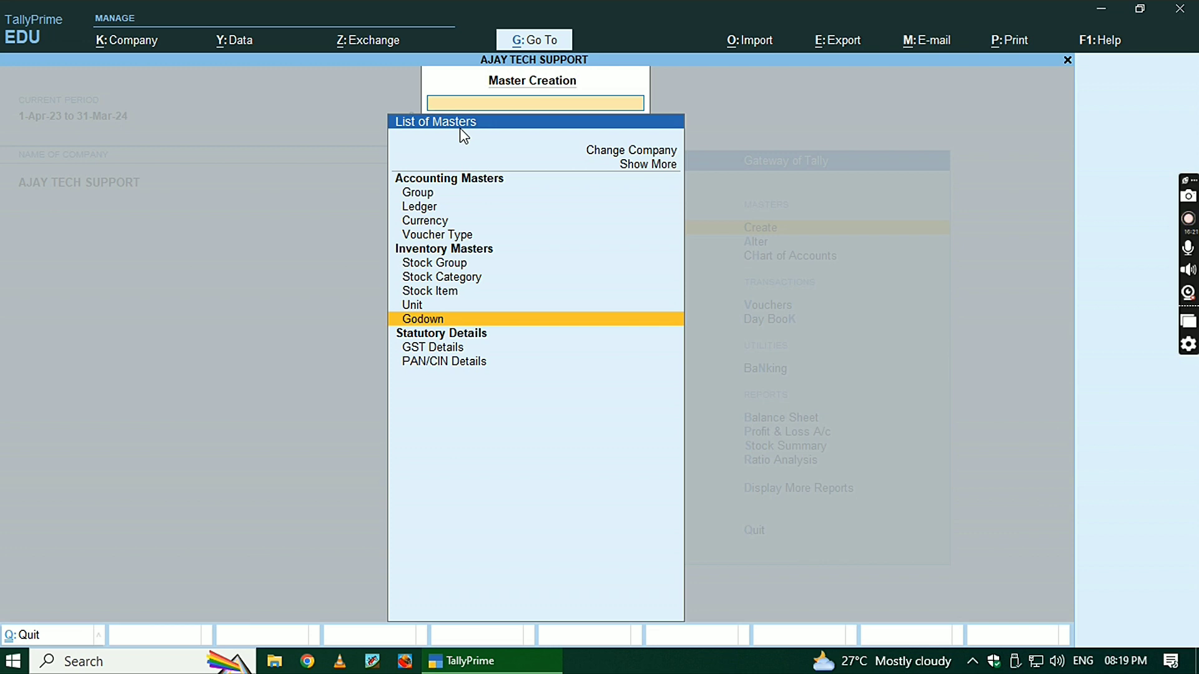
key("Escape")
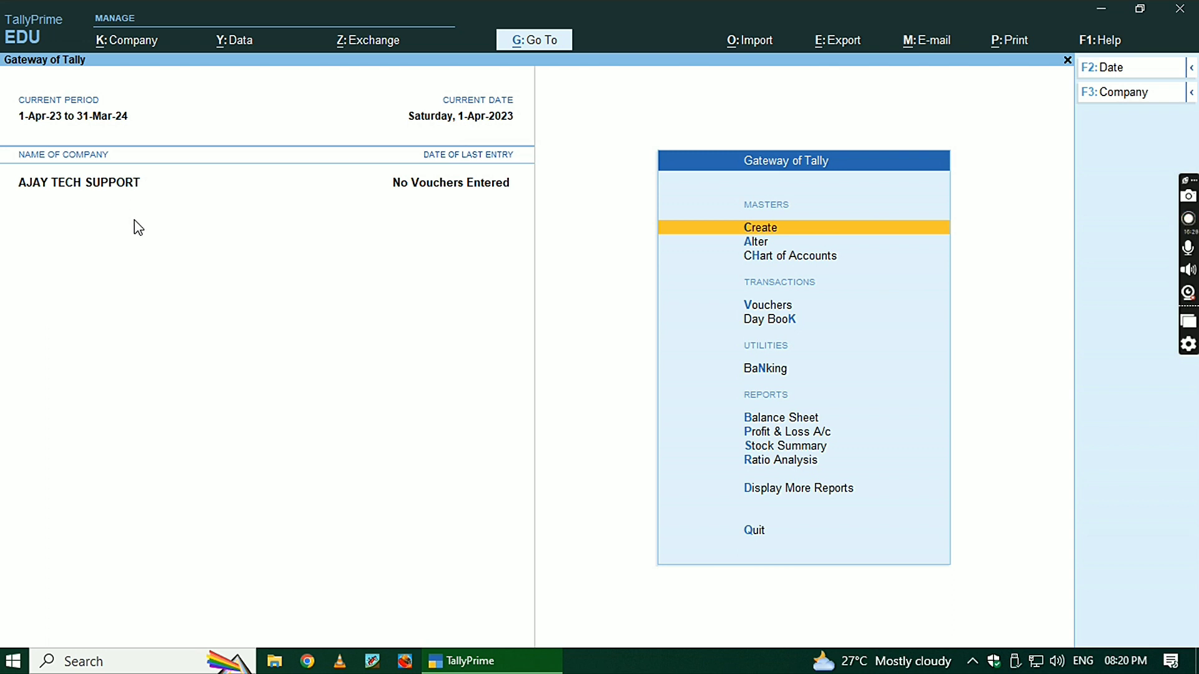
Open the Chart of Accounts from the Gateway of Tally.
key("Down")
key("Down")
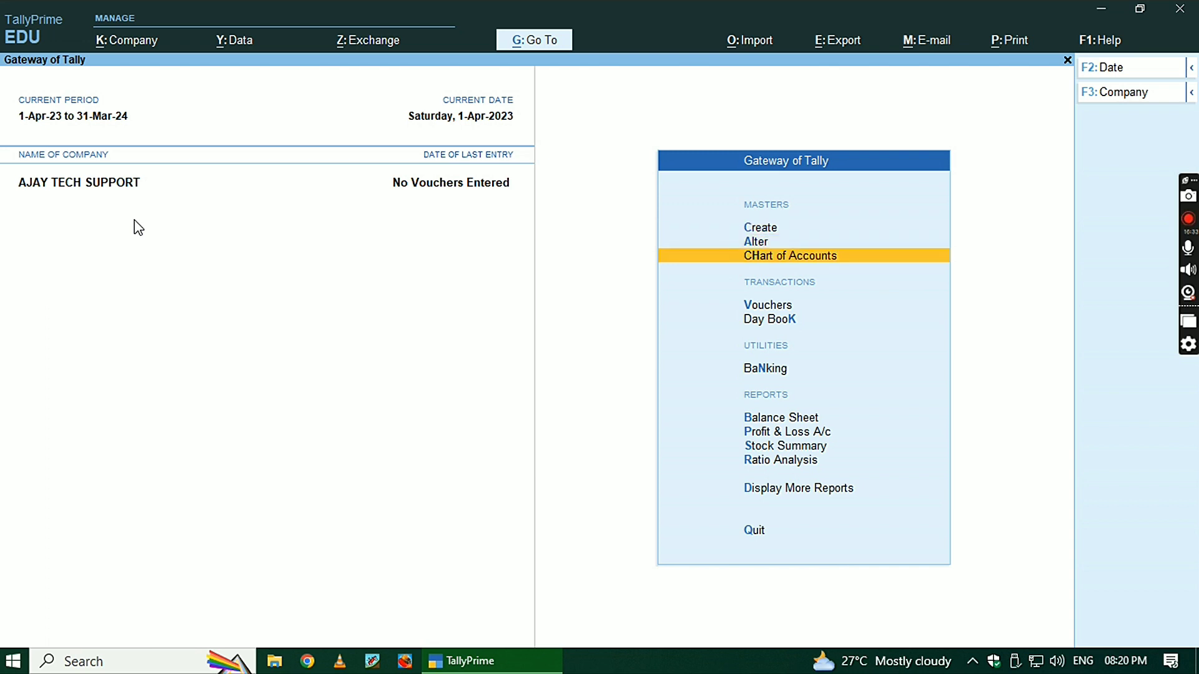
key("Up")
key("Up")
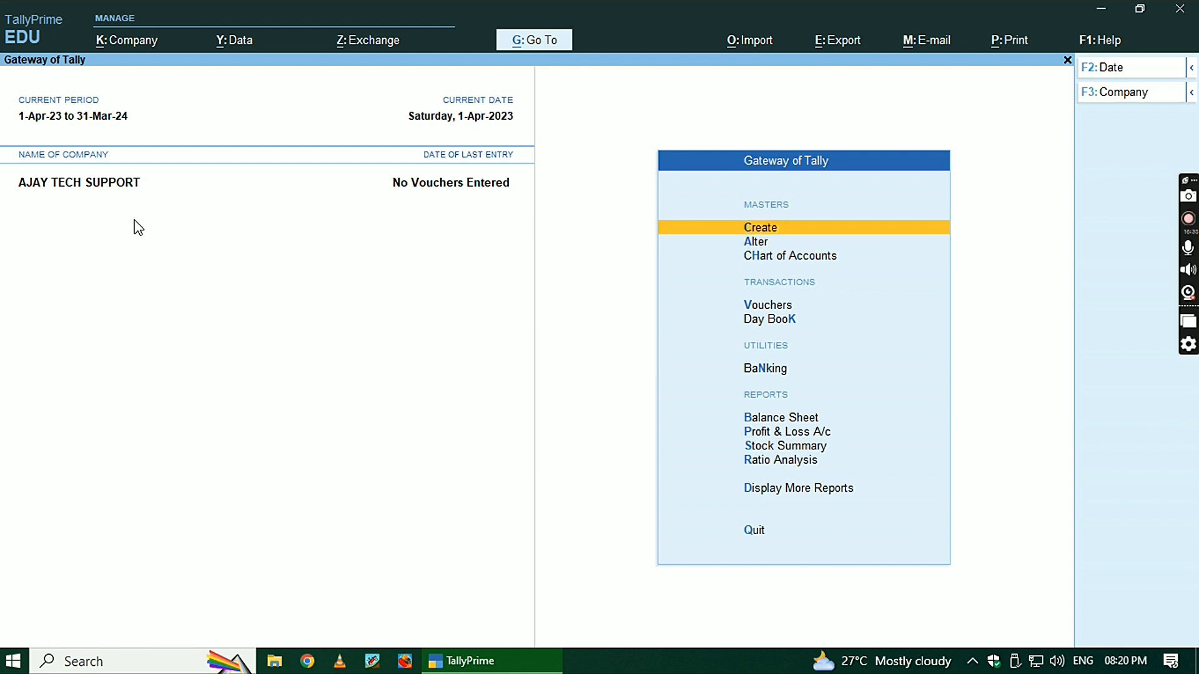
key("Down")
key("Down")
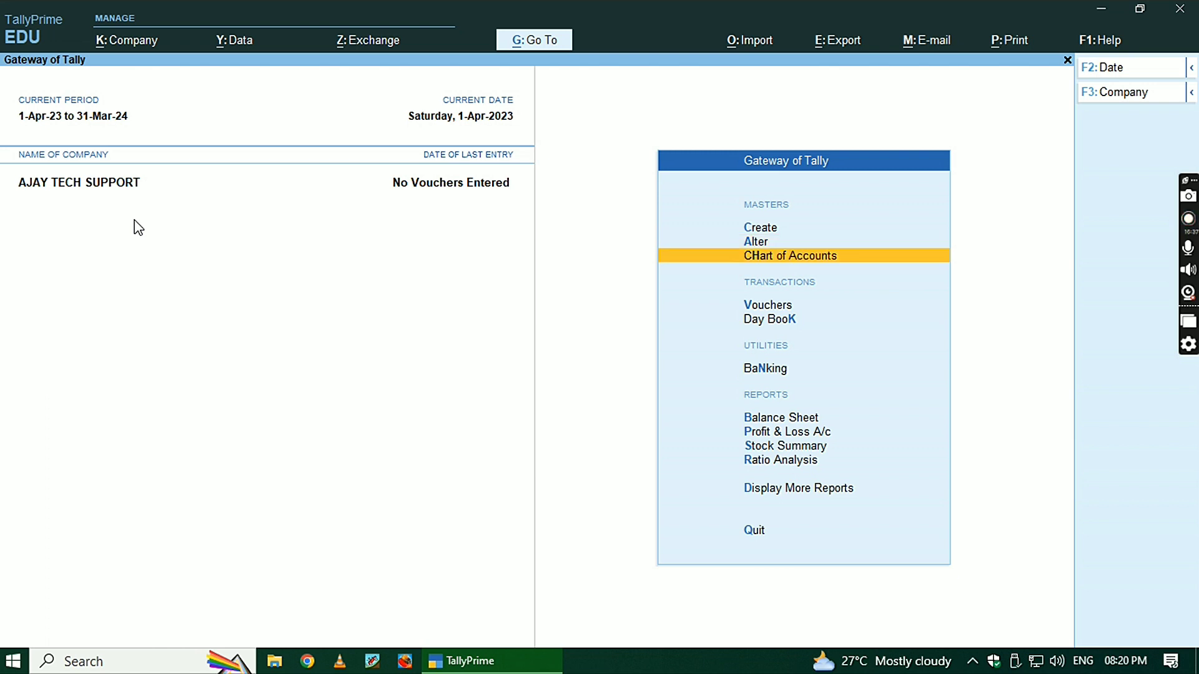
key("Return")
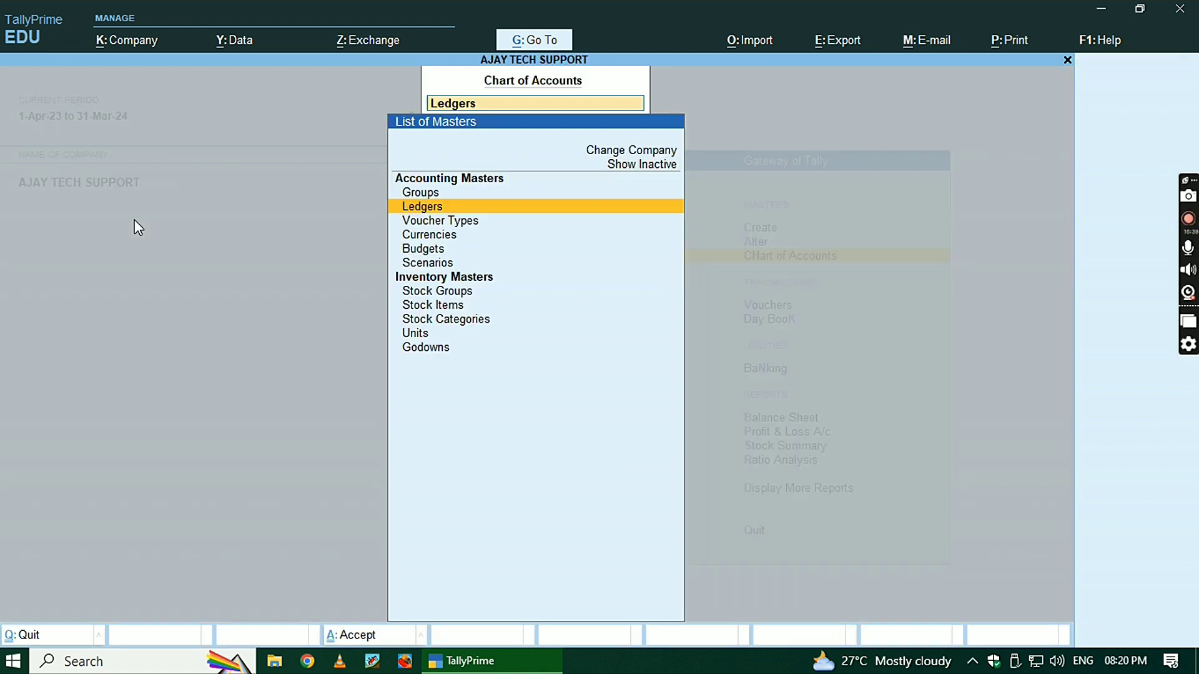
Look through the accounting and inventory master types in the List of Masters, from Groups down to Units.
key("Up")
key("Up")
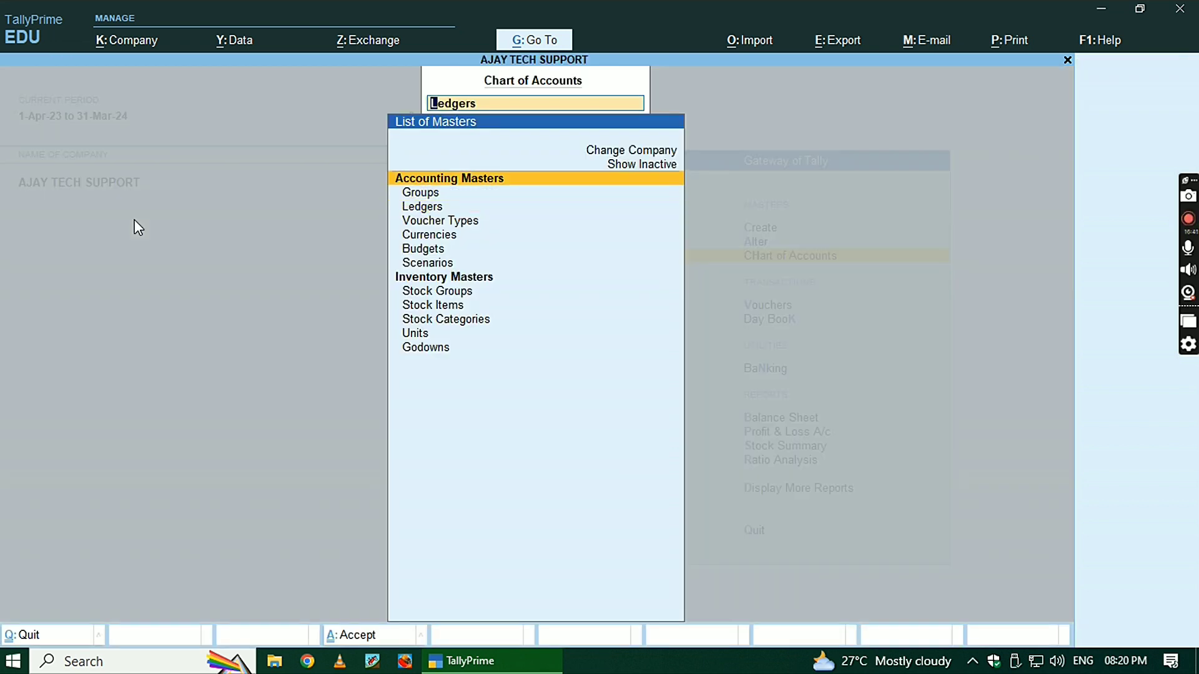
key("Down")
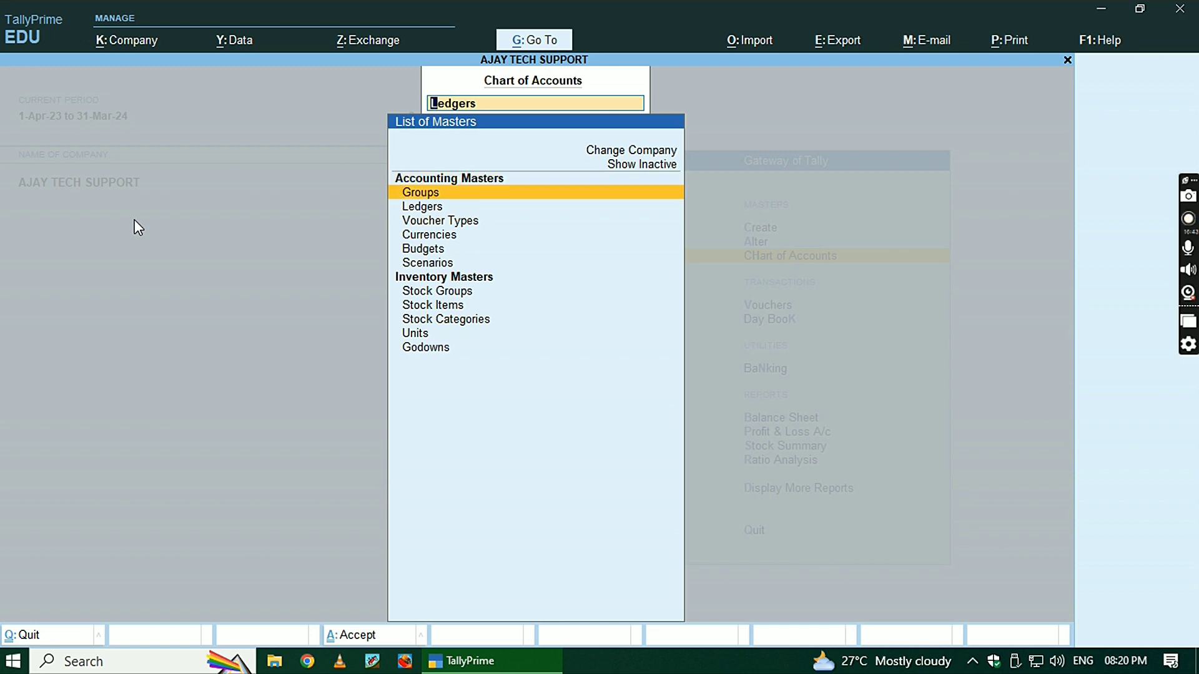
key("Down")
key("Down")
key("Down")
key("Down")
key("Down")
key("Down")
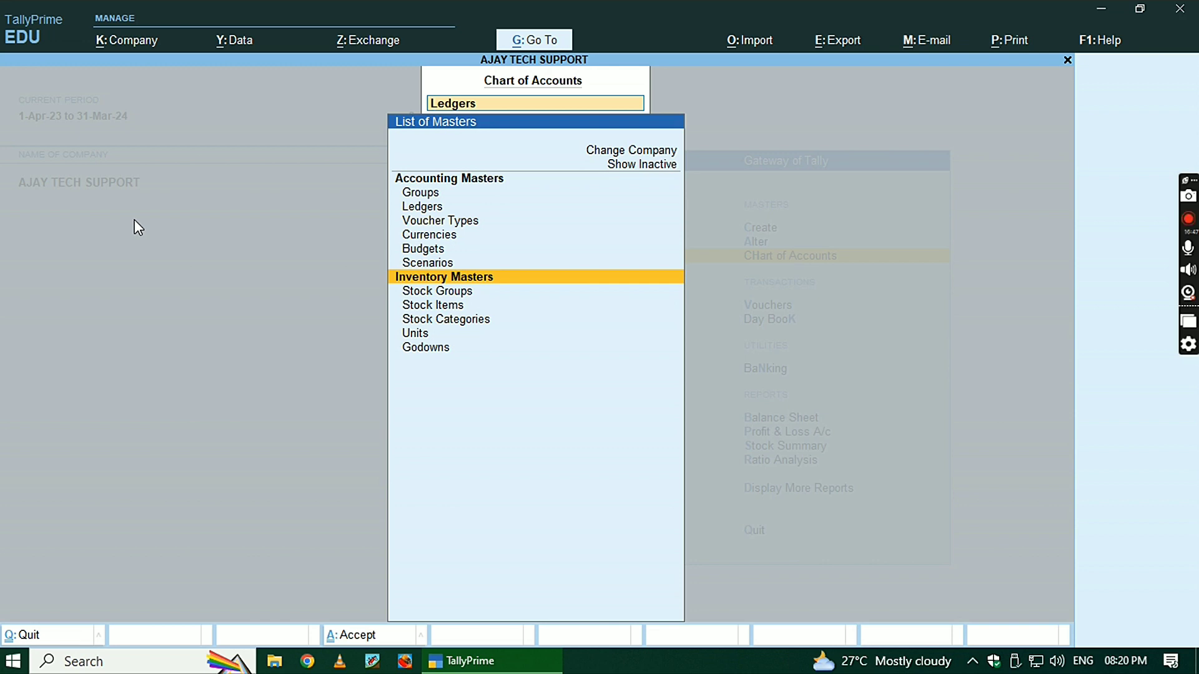
key("Down")
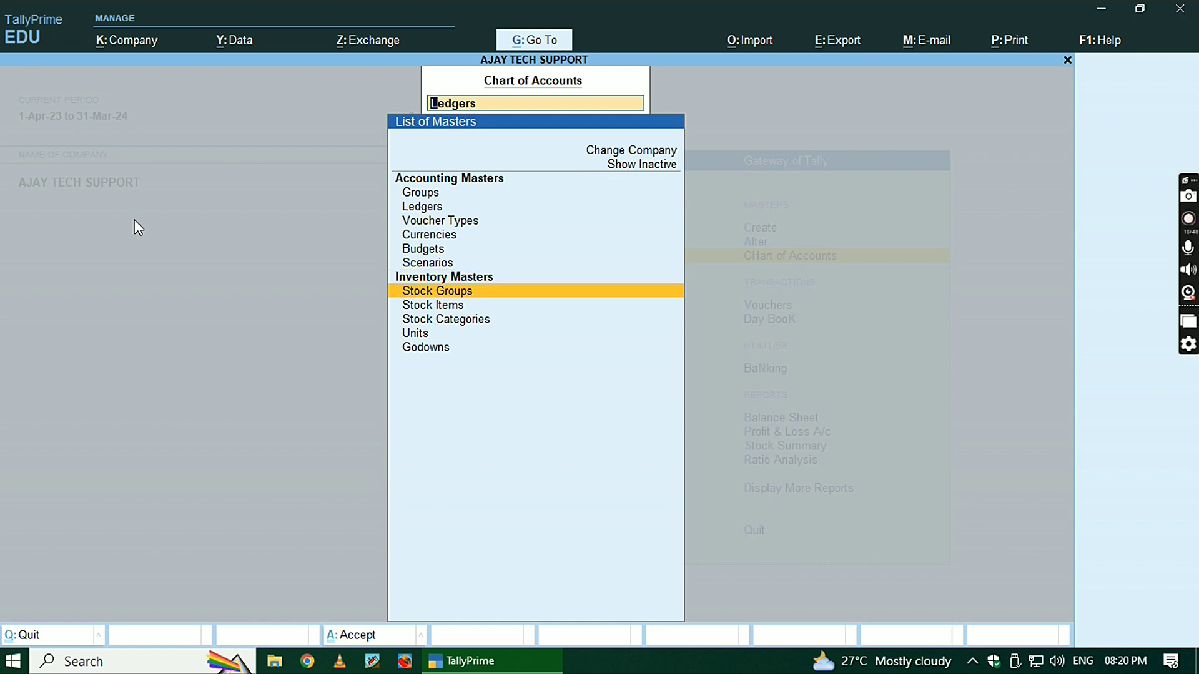
key("Down")
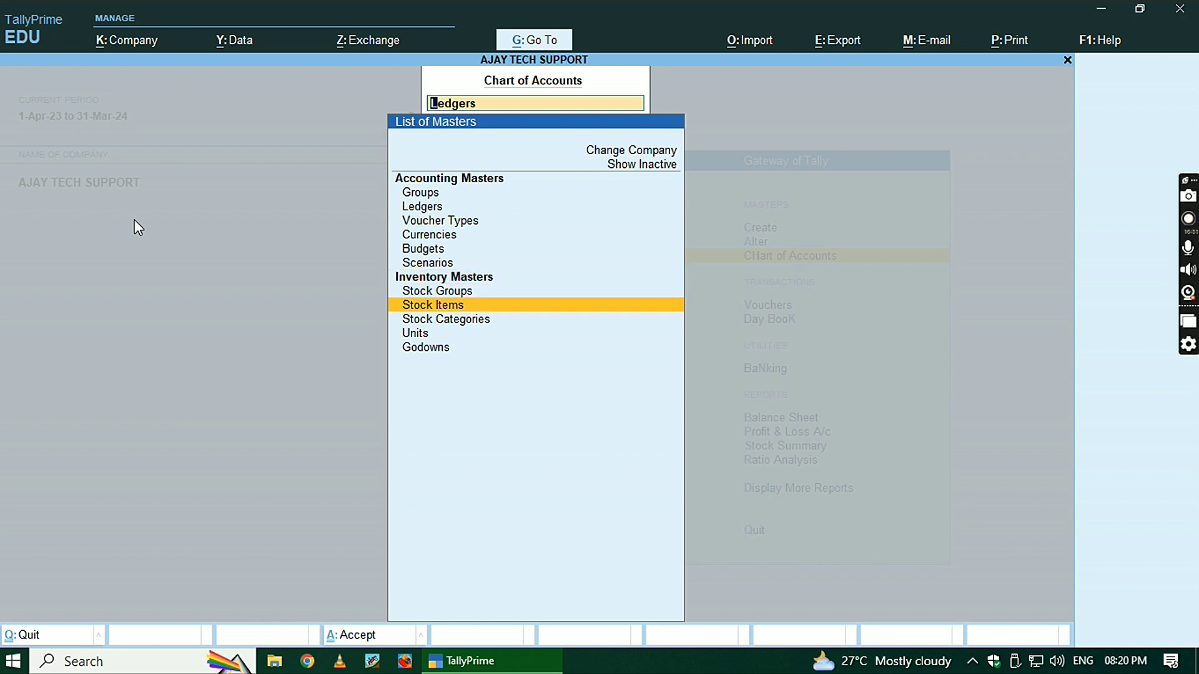
key("Down")
key("Down")
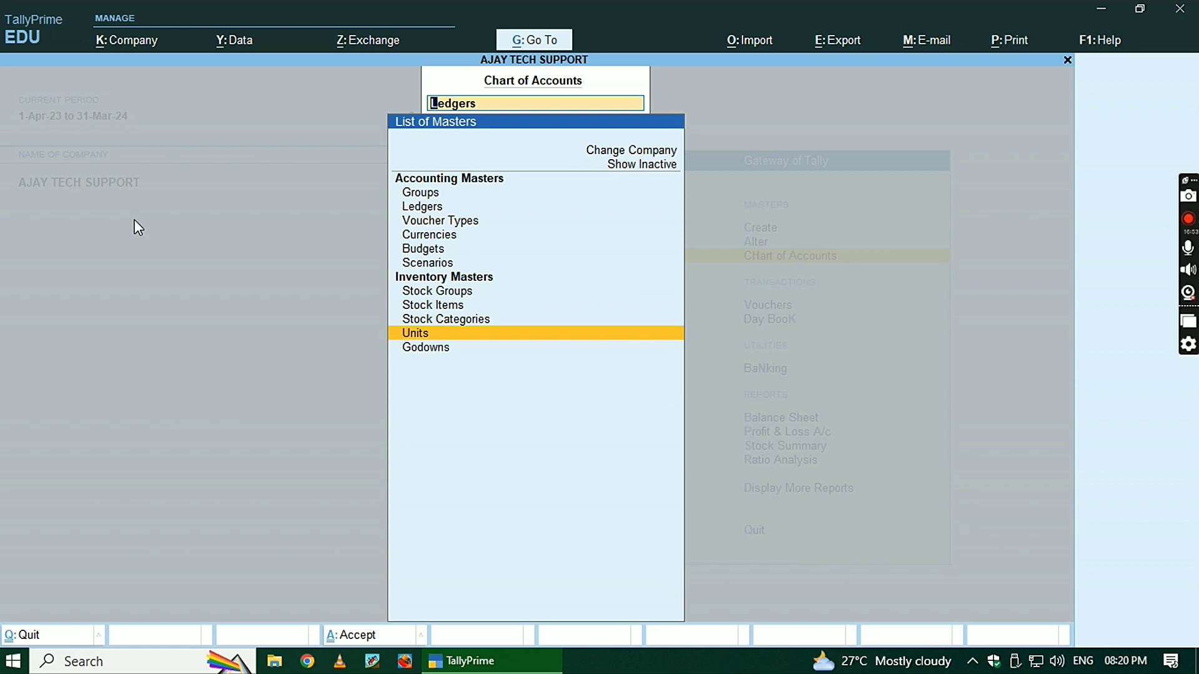
Open the list of stock groups and review the groups in it.
key("Up")
key("Up")
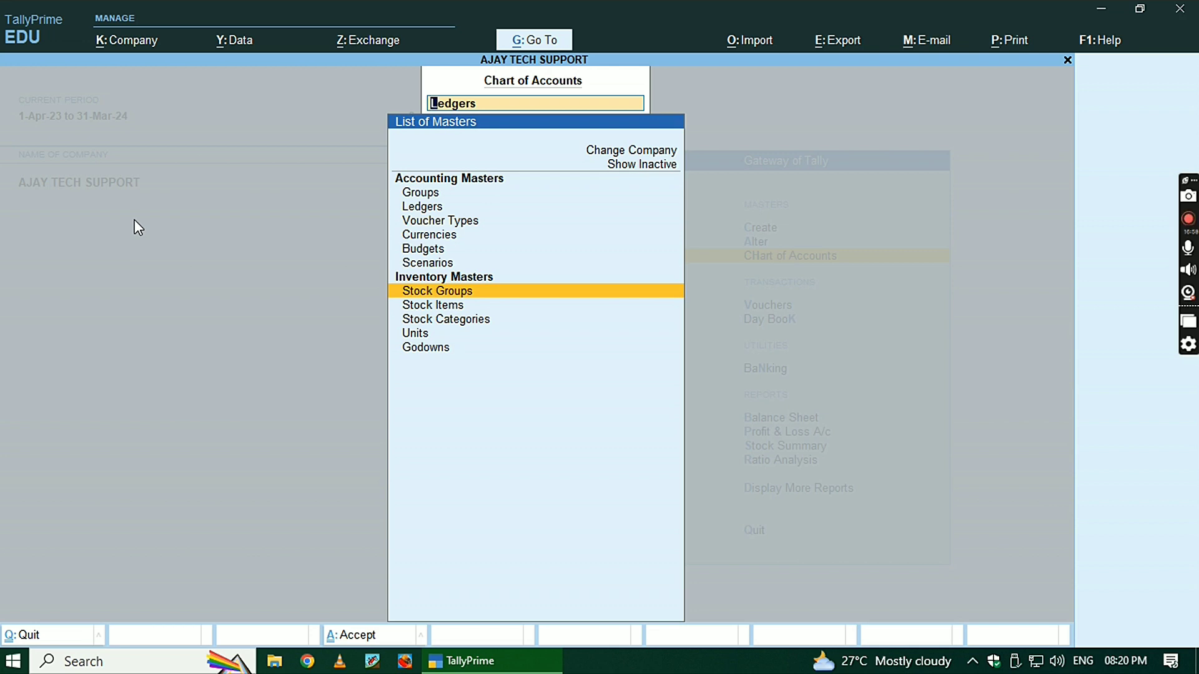
key("Return")
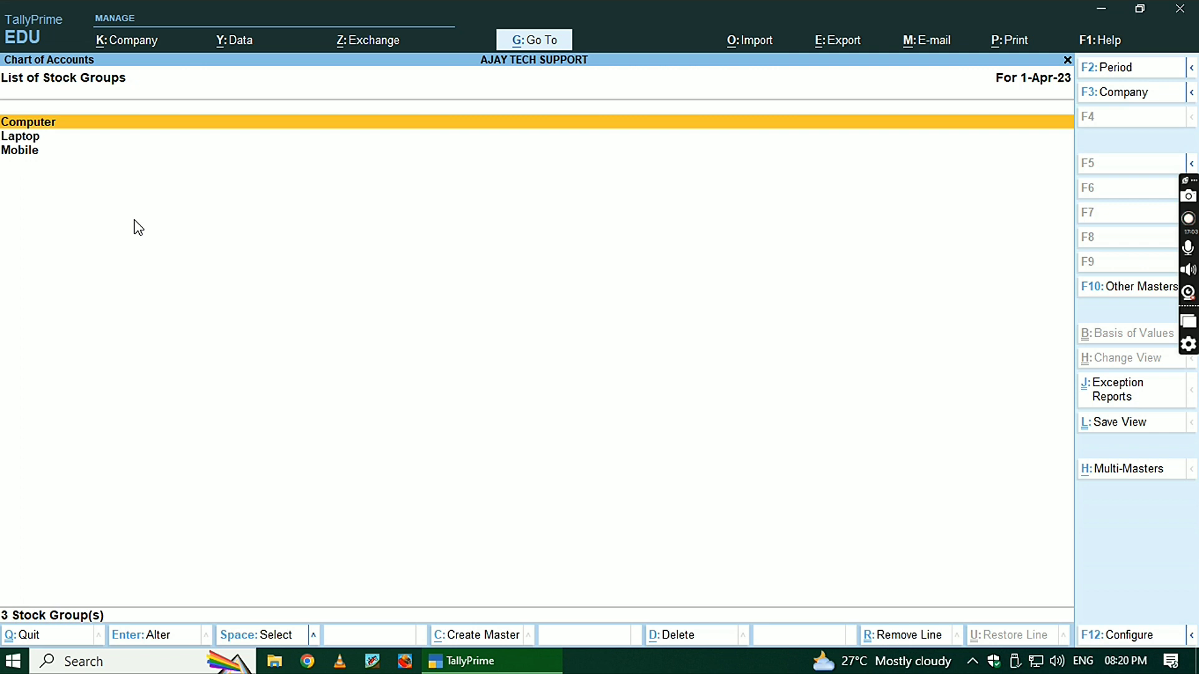
key("Down")
key("Down")
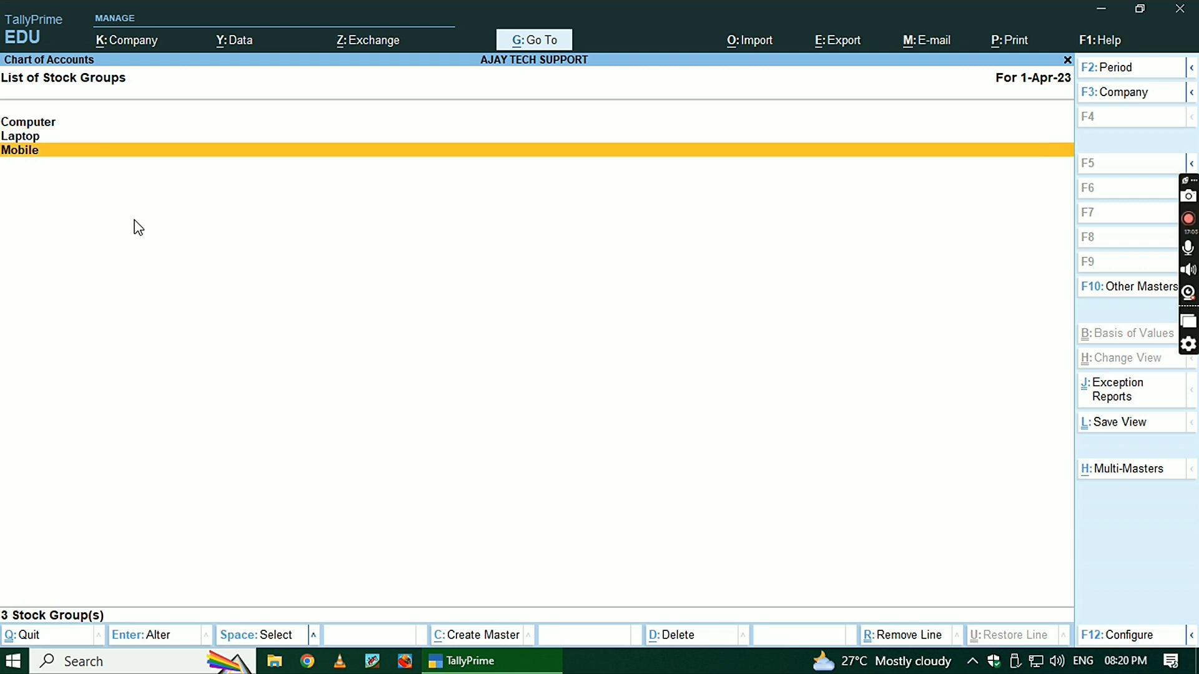
key("Up")
key("Up")
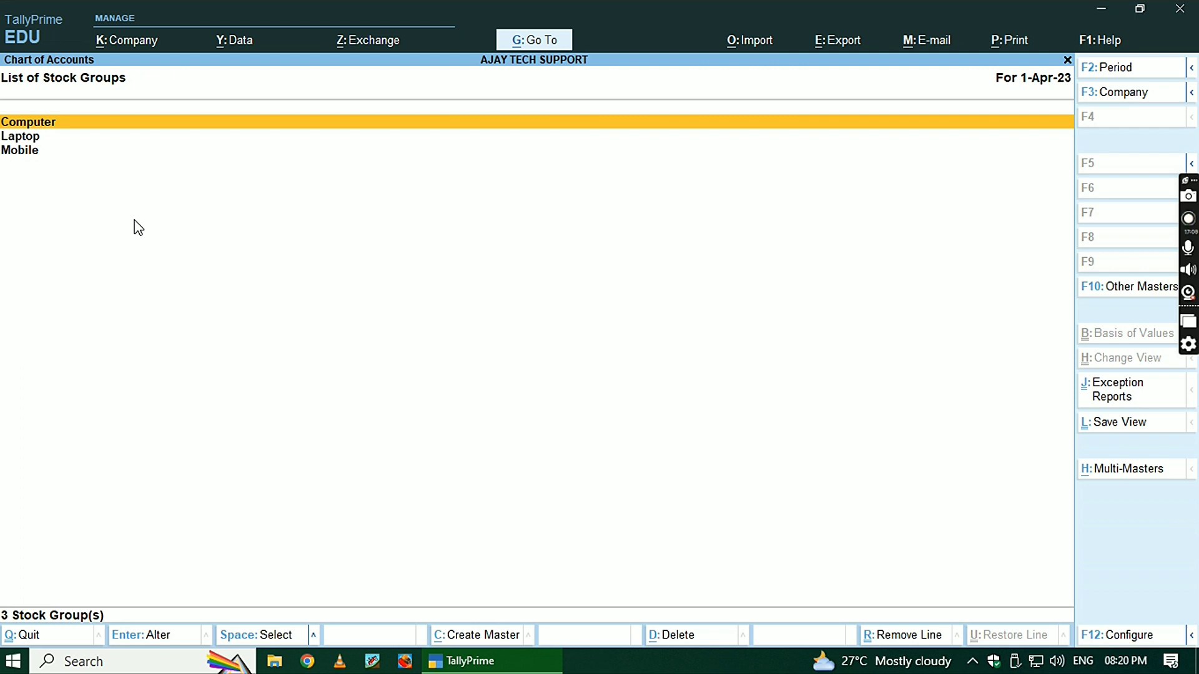
View the Computer stock group in alteration mode and quit the form without saving.
key("Return")
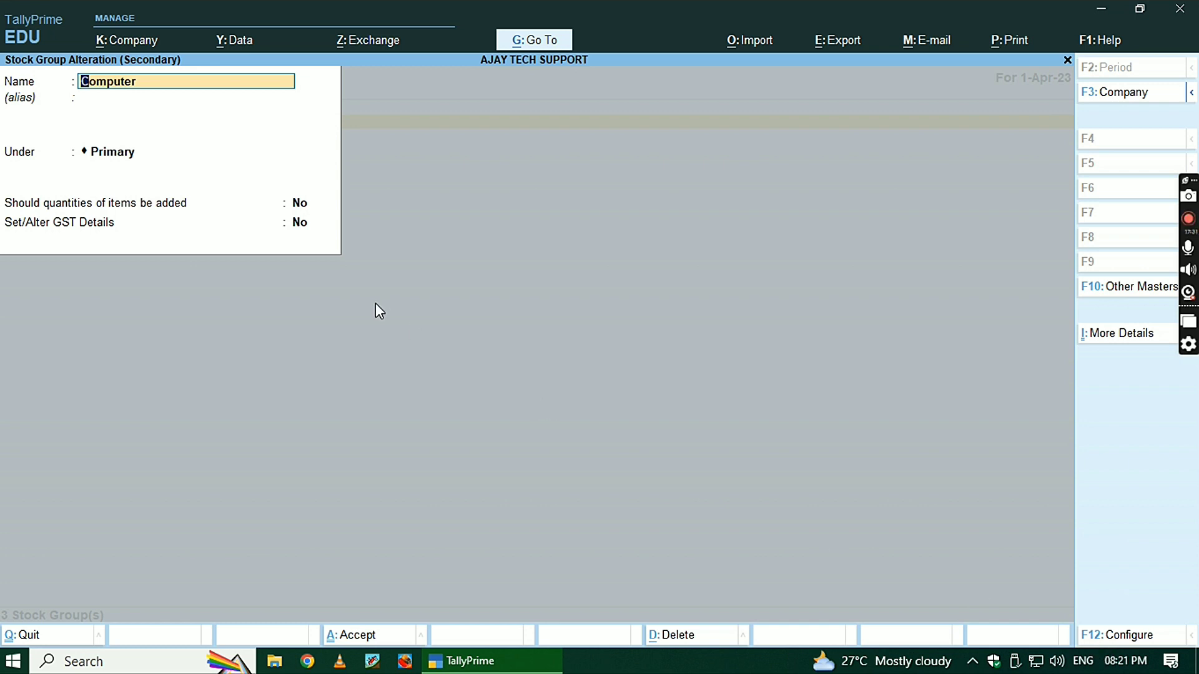
key("BackSpace")
key("Escape")
key("y")
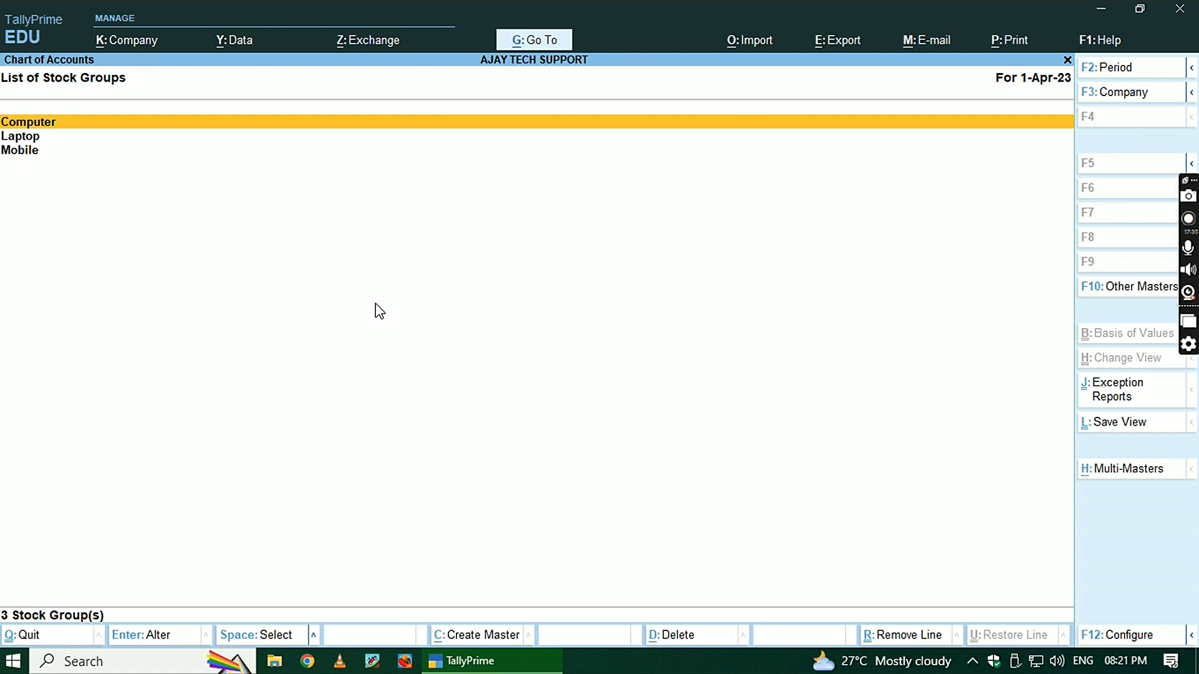
View the Laptop stock group in alteration mode, quit without saving, and return to the List of Masters.
key("Down")
key("Down")
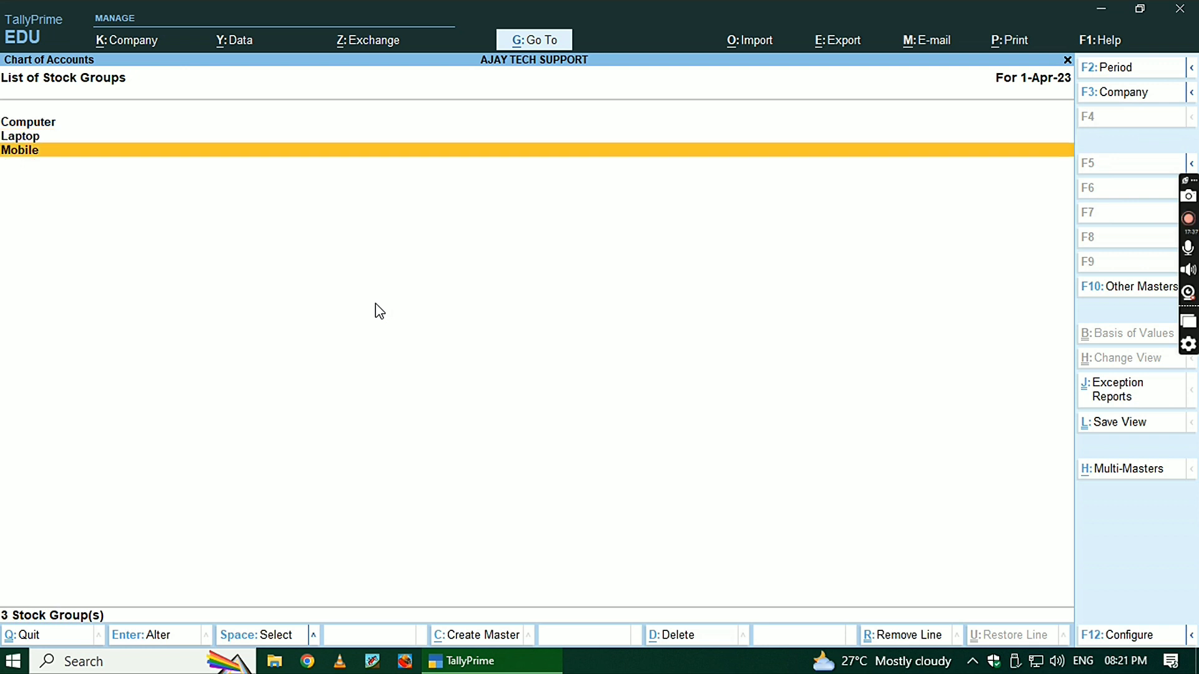
key("Up")
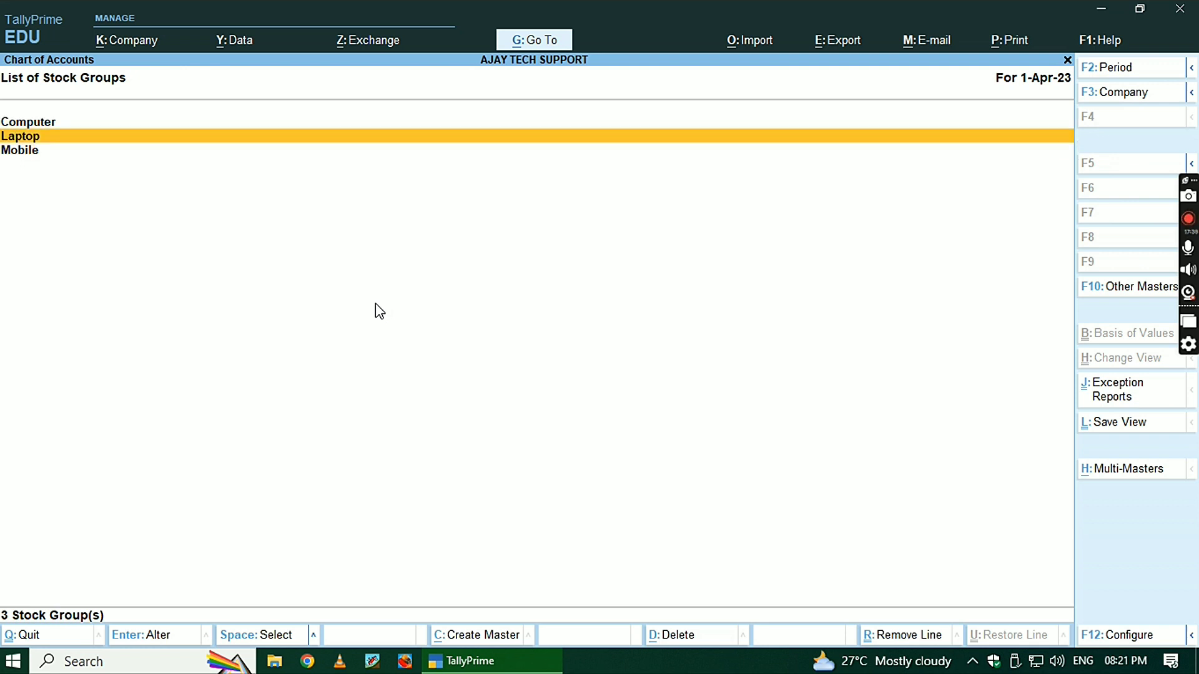
key("Return")
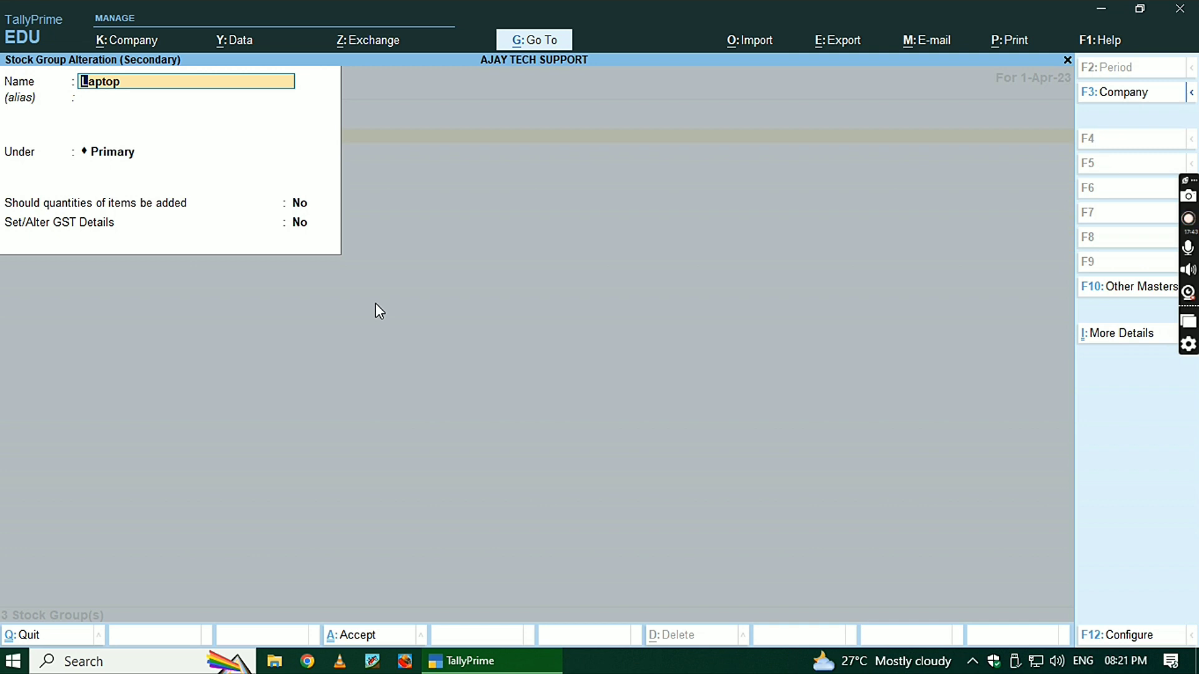
key("BackSpace")
key("Escape")
key("y")
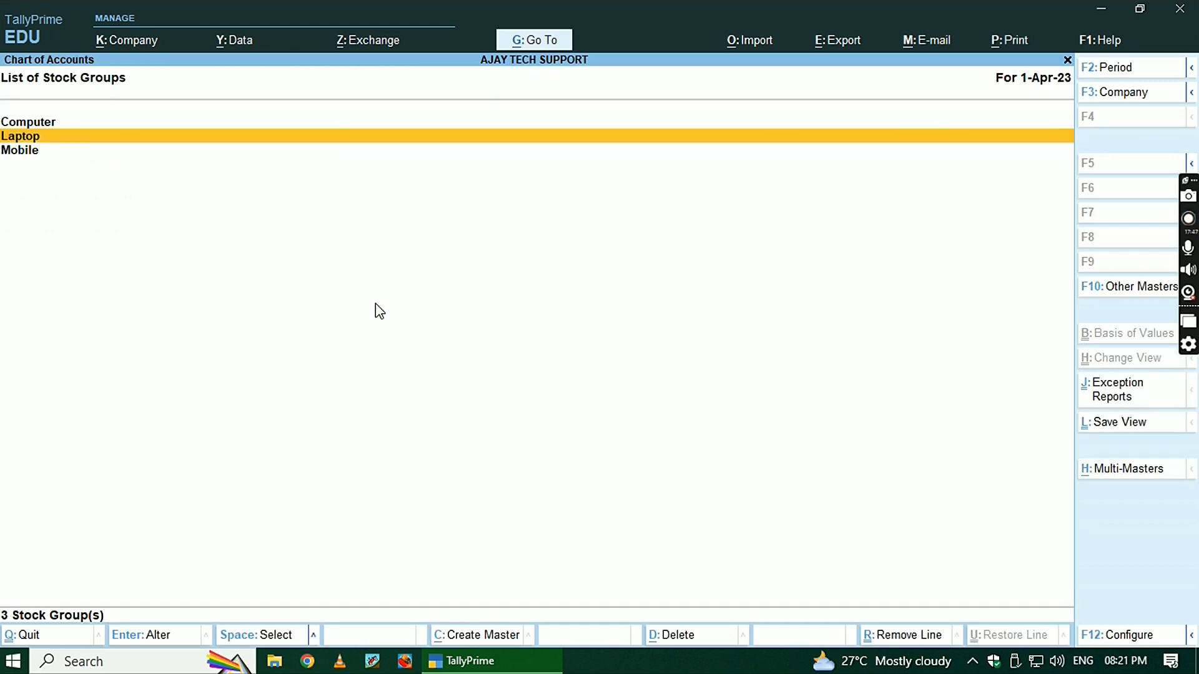
key("Escape")
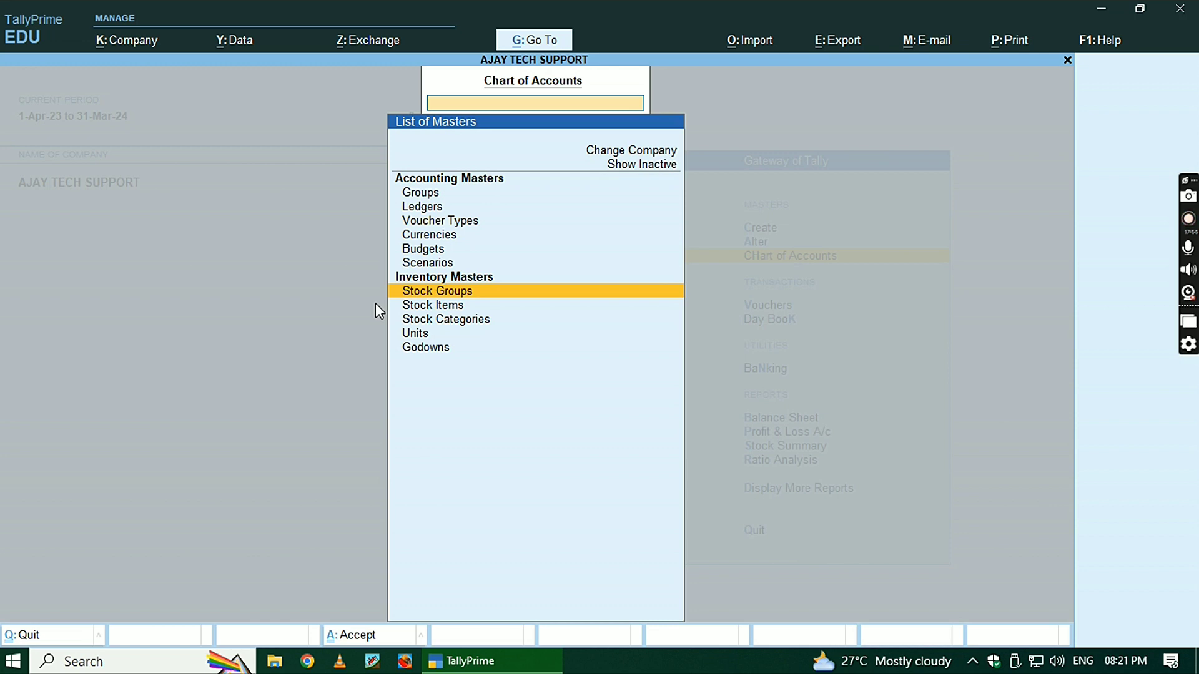
Open the list of stock items and review which items sit under the Computer, Laptop and Mobile groups.
key("Down")
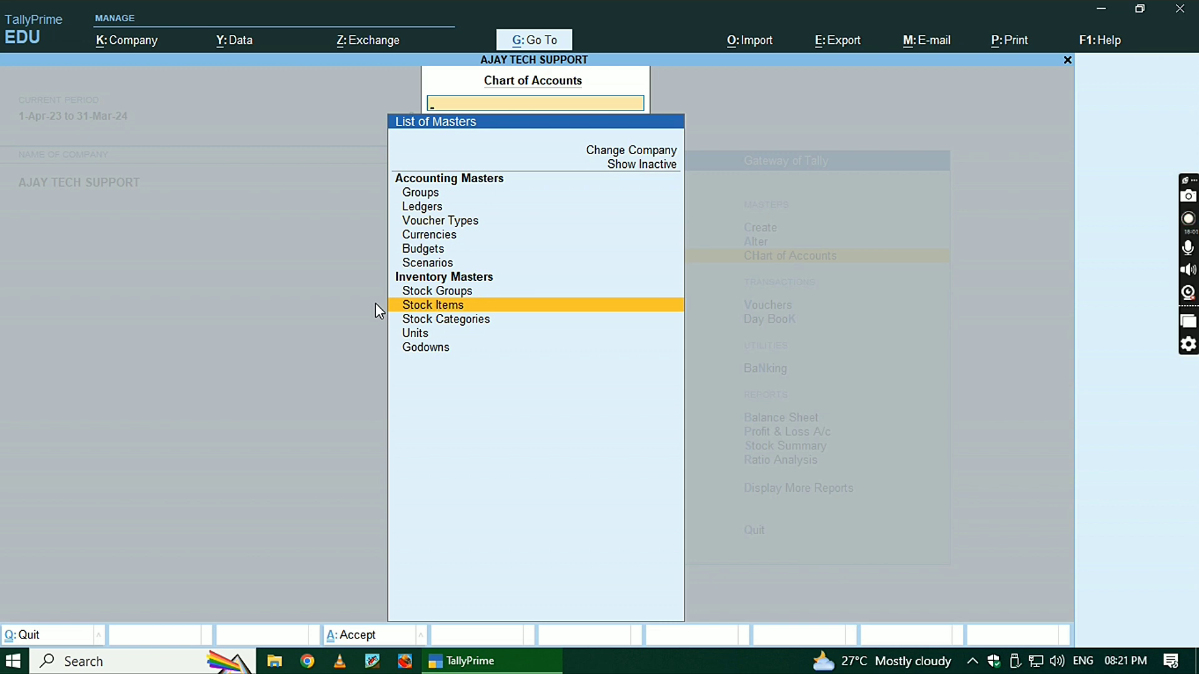
key("Return")
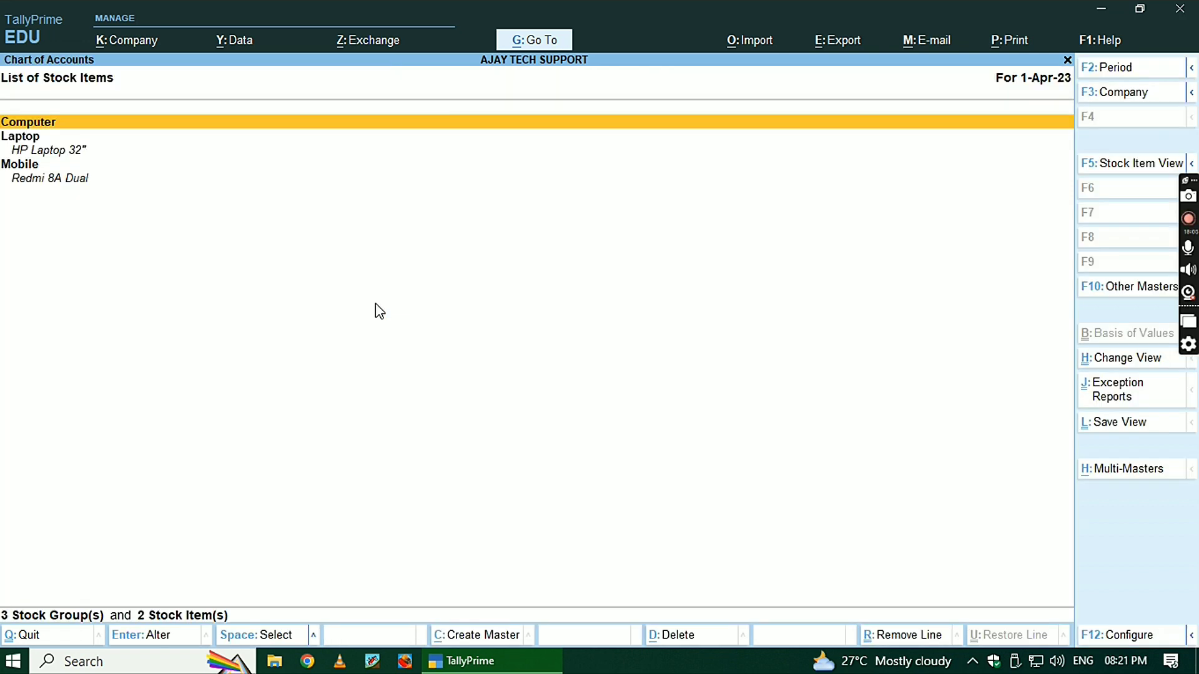
key("Down")
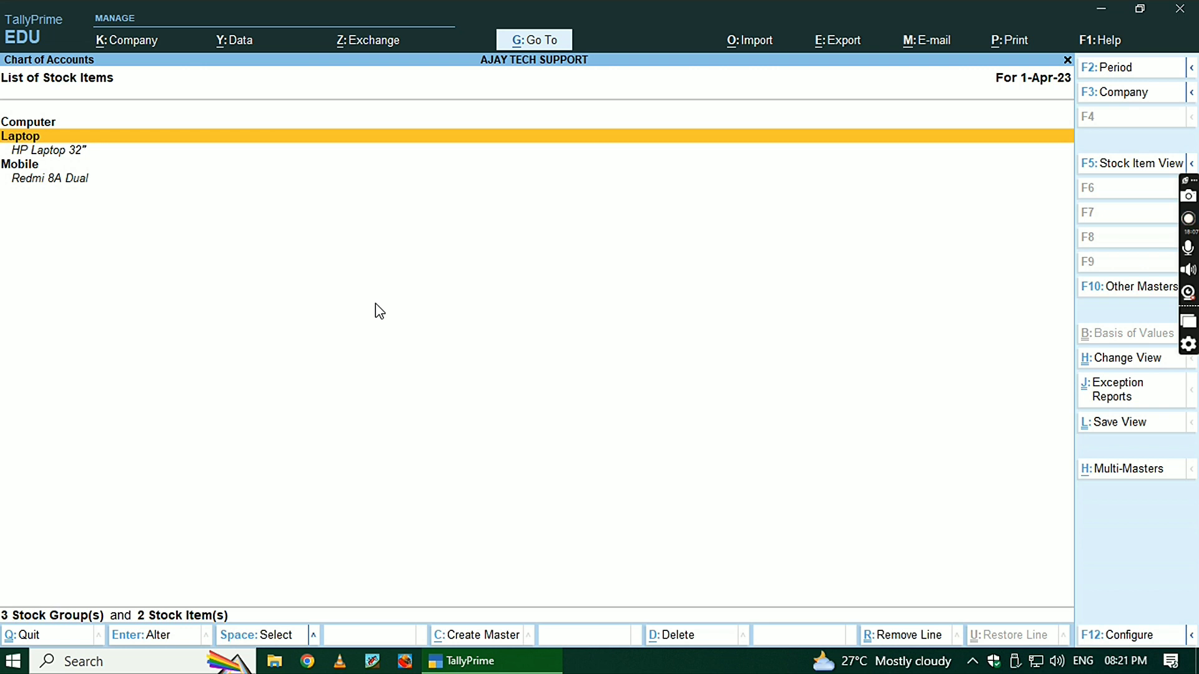
key("Down")
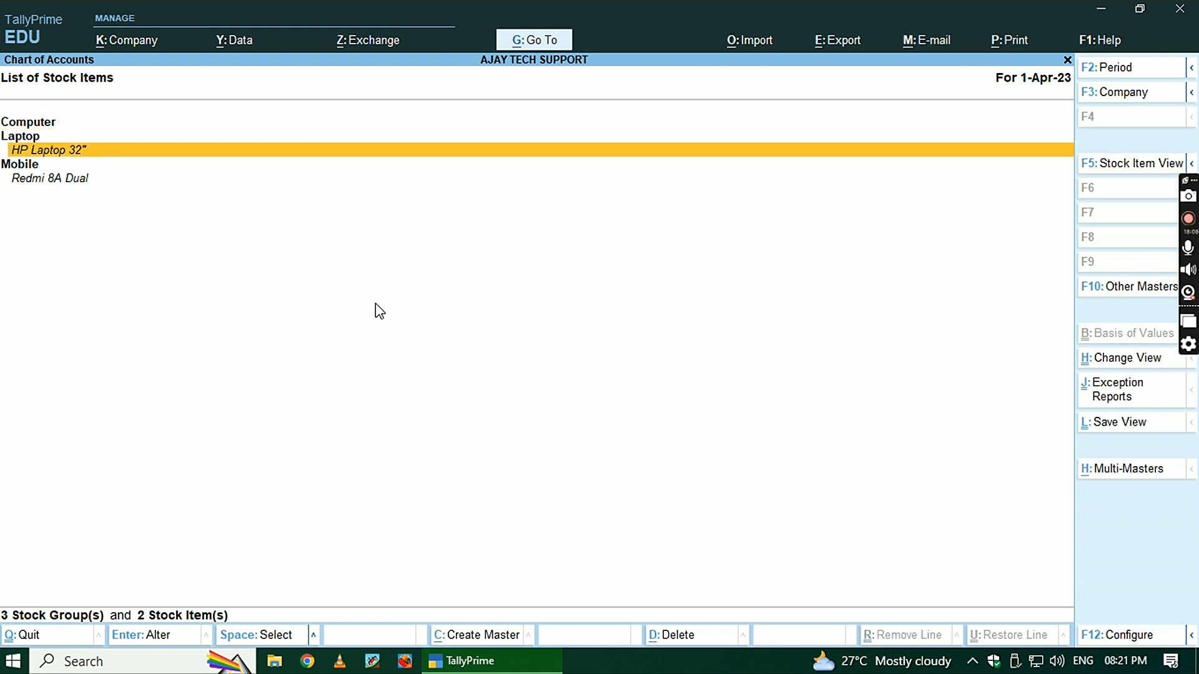
key("Down")
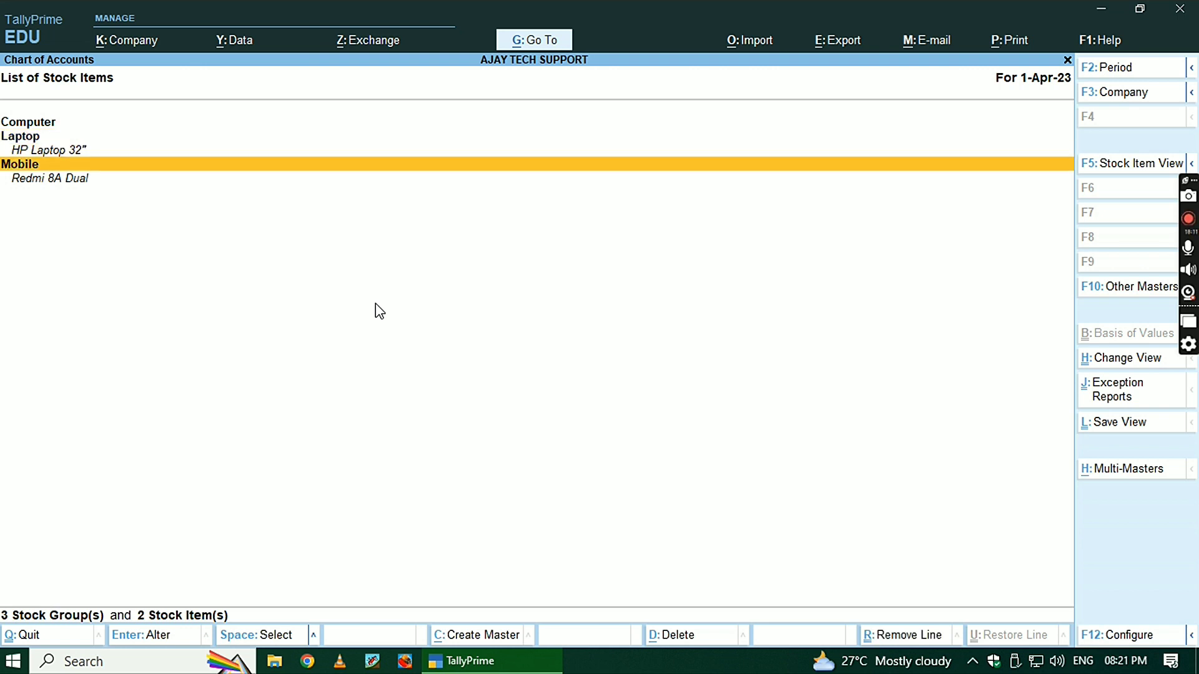
key("Down")
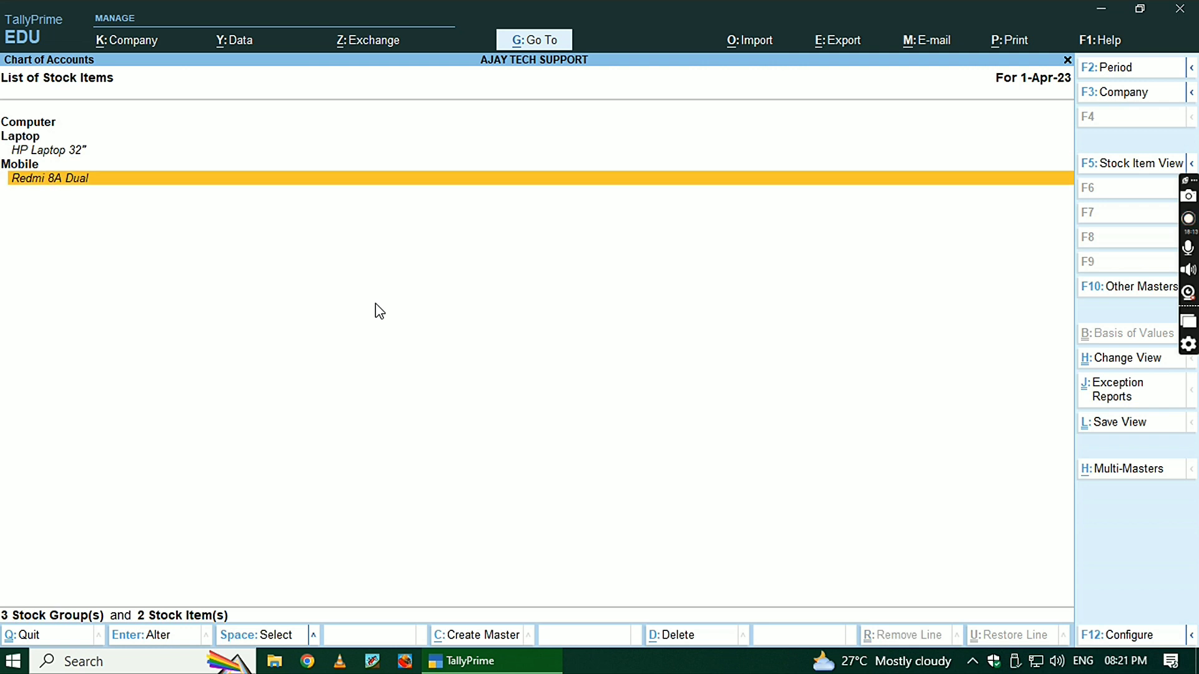
key("Up")
key("Up")
key("Up")
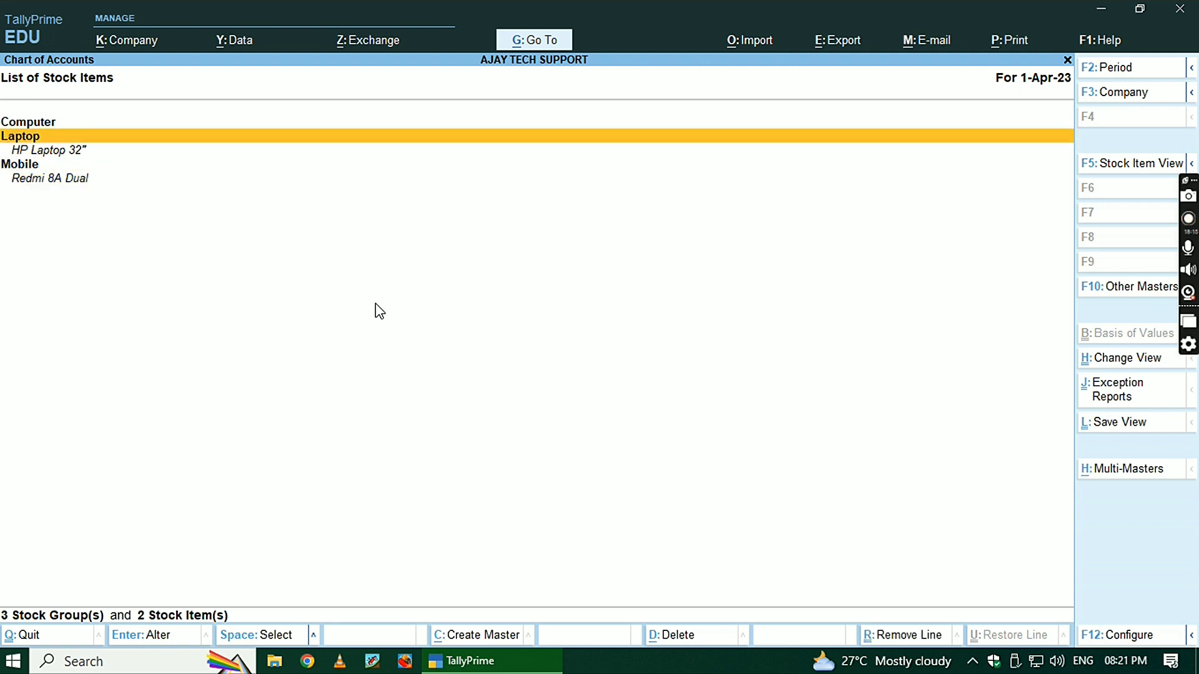
key("Up")
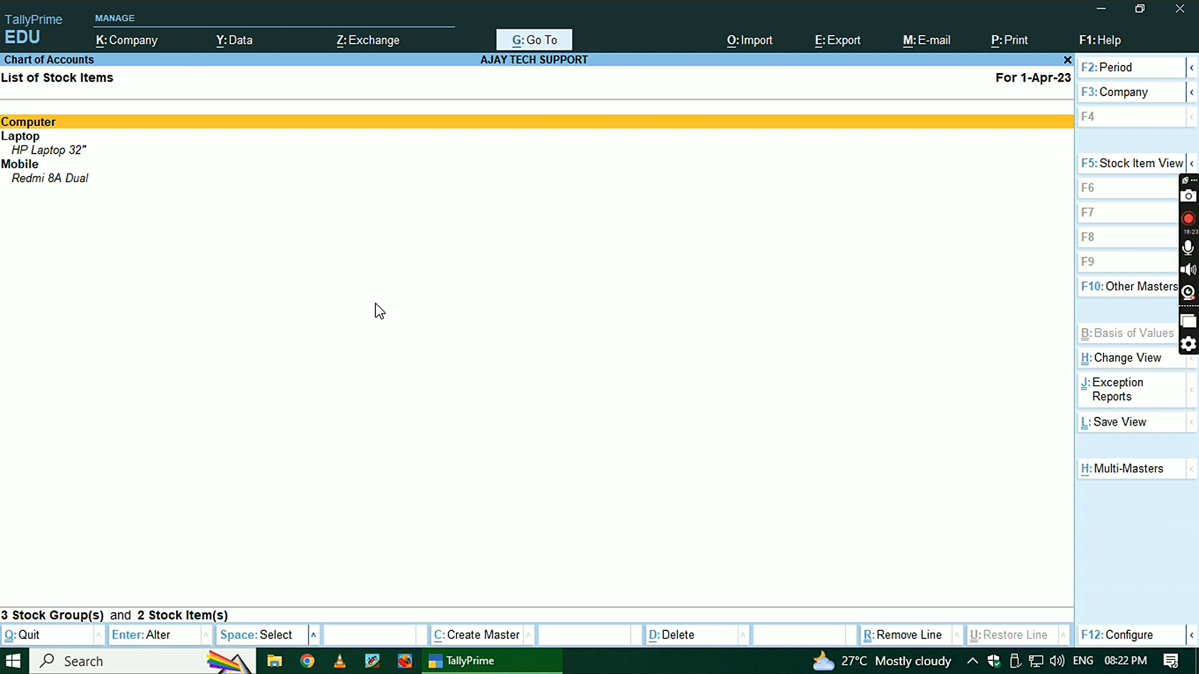
Open the HP Laptop 32" stock item for alteration, go through its details, accept it, and return to the List of Masters.
key("Down")
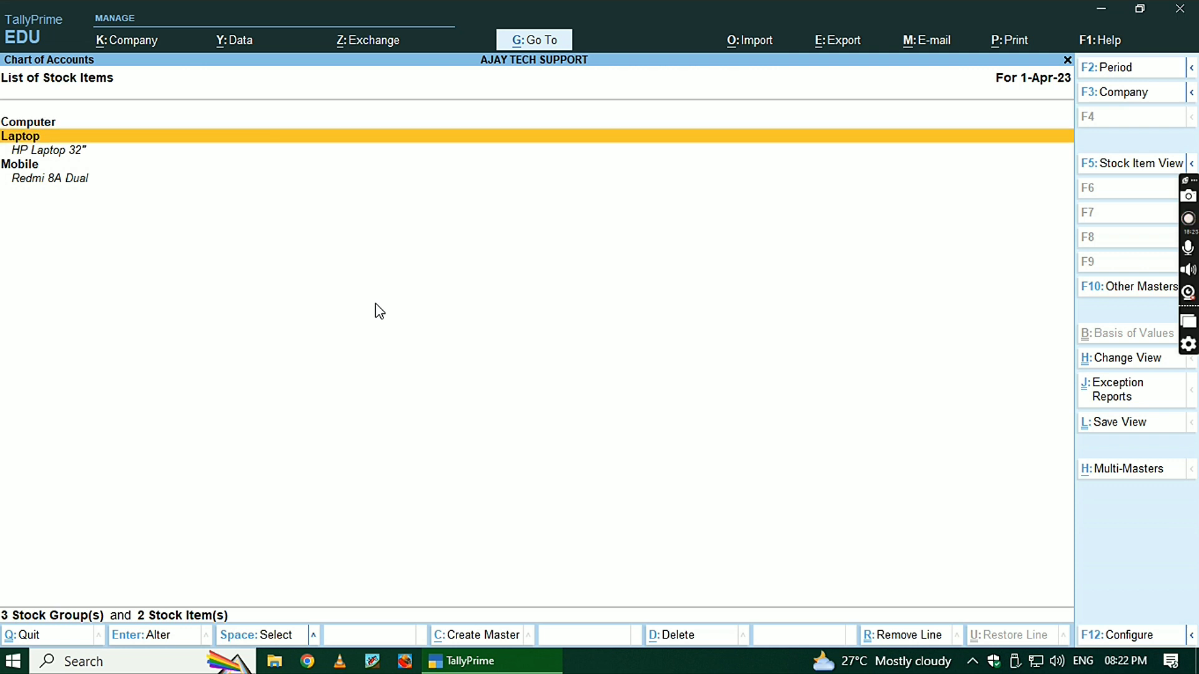
key("Down")
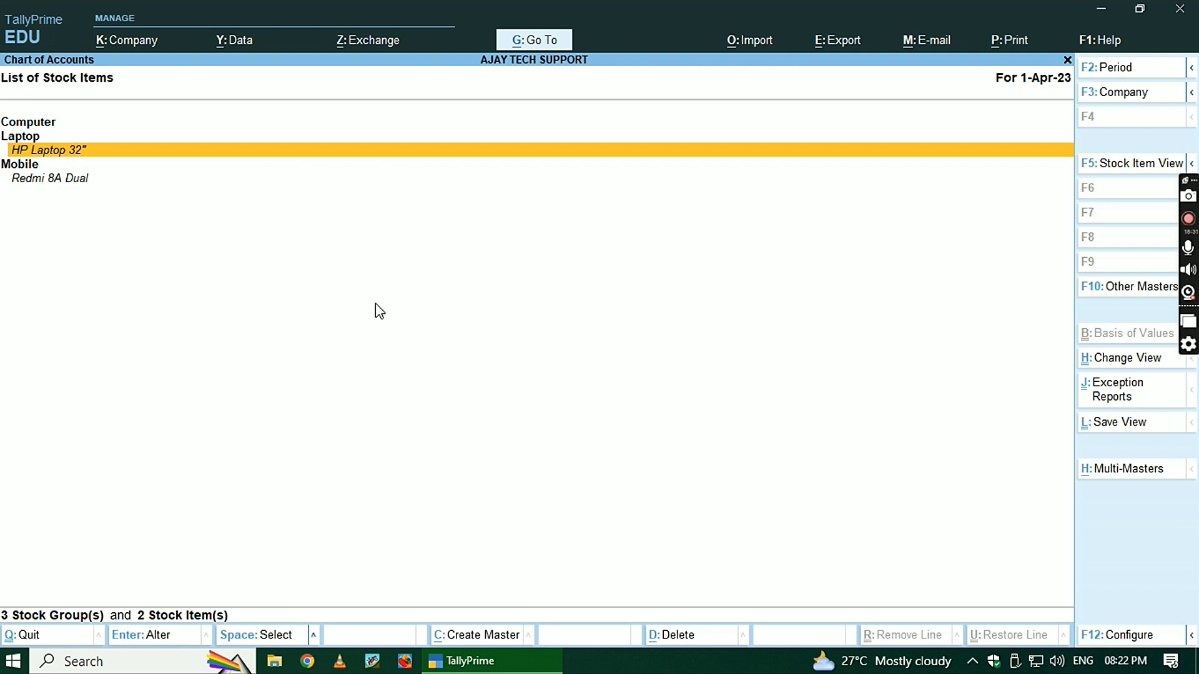
key("Return")
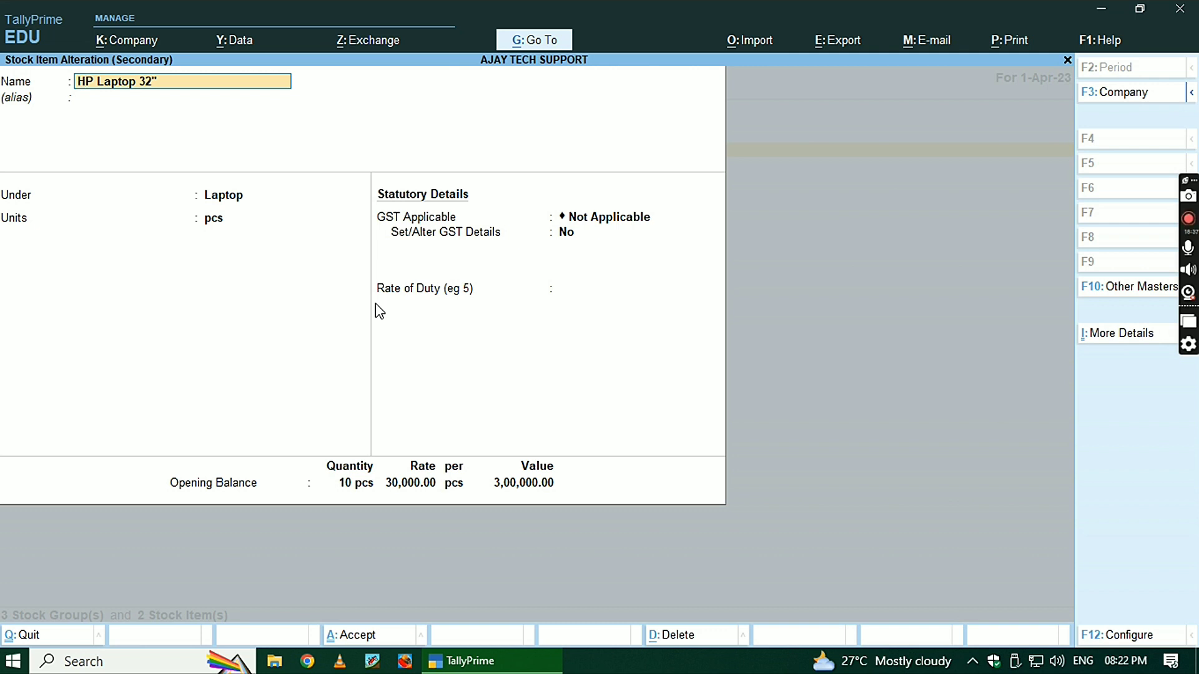
key("Return")
key("Return")
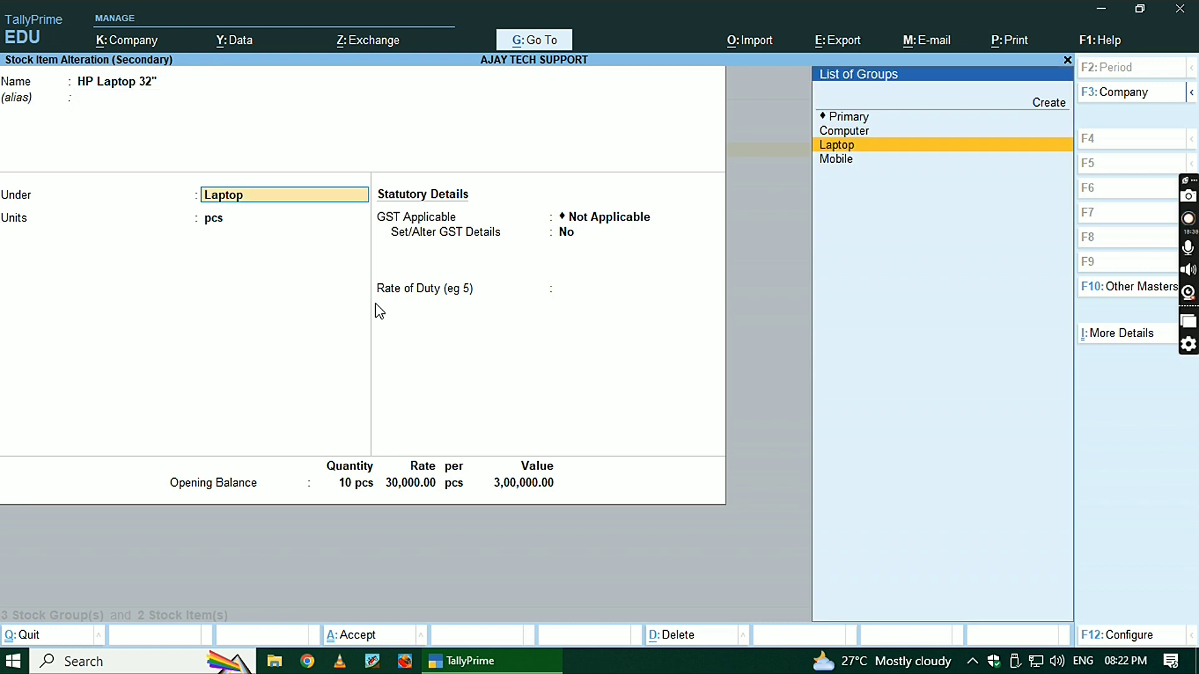
key("Return")
key("Return")
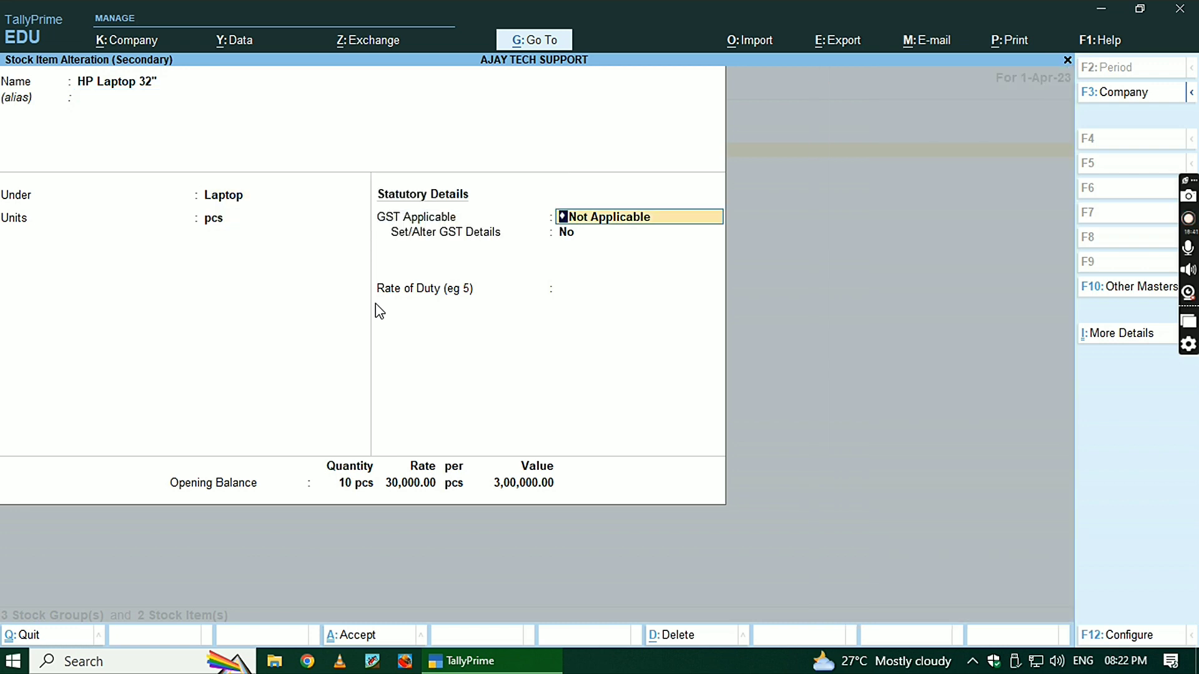
key("Return")
key("Return")
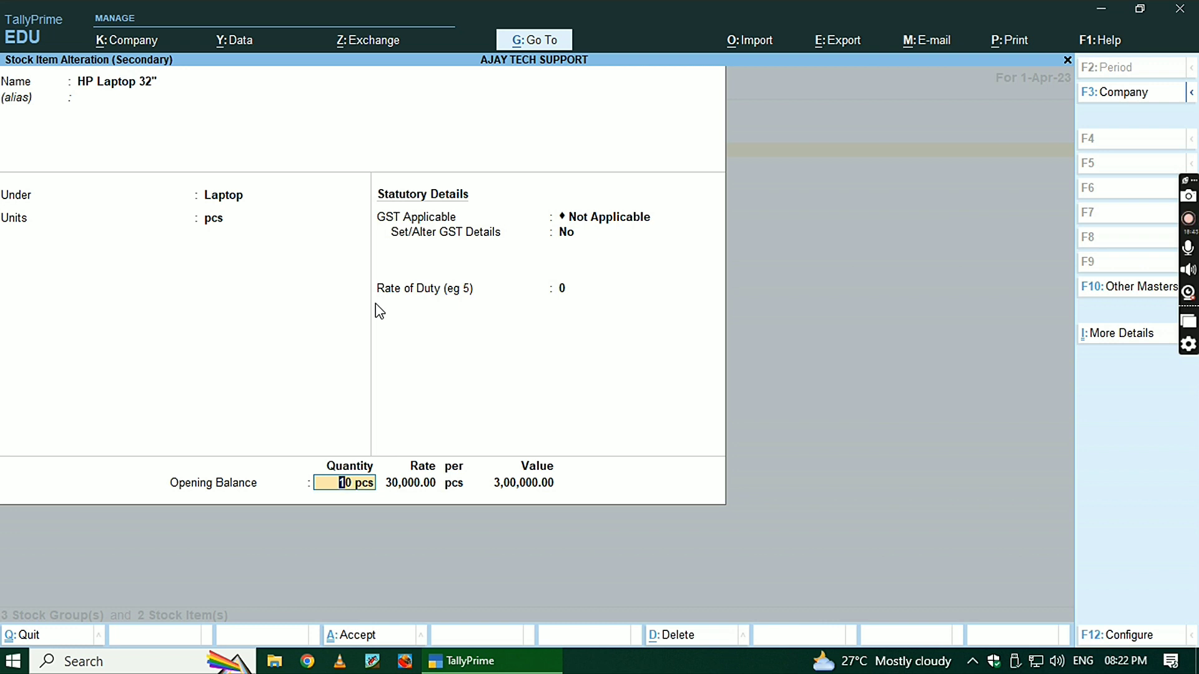
key("Return")
key("Return")
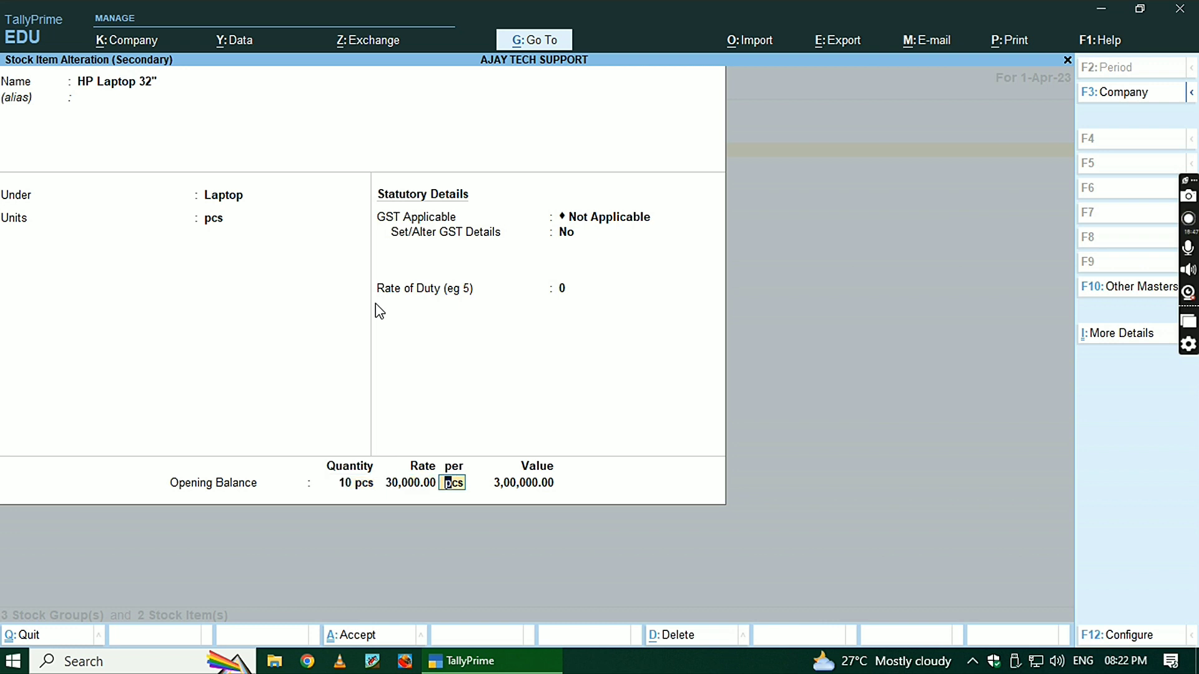
key("Return")
key("Return")
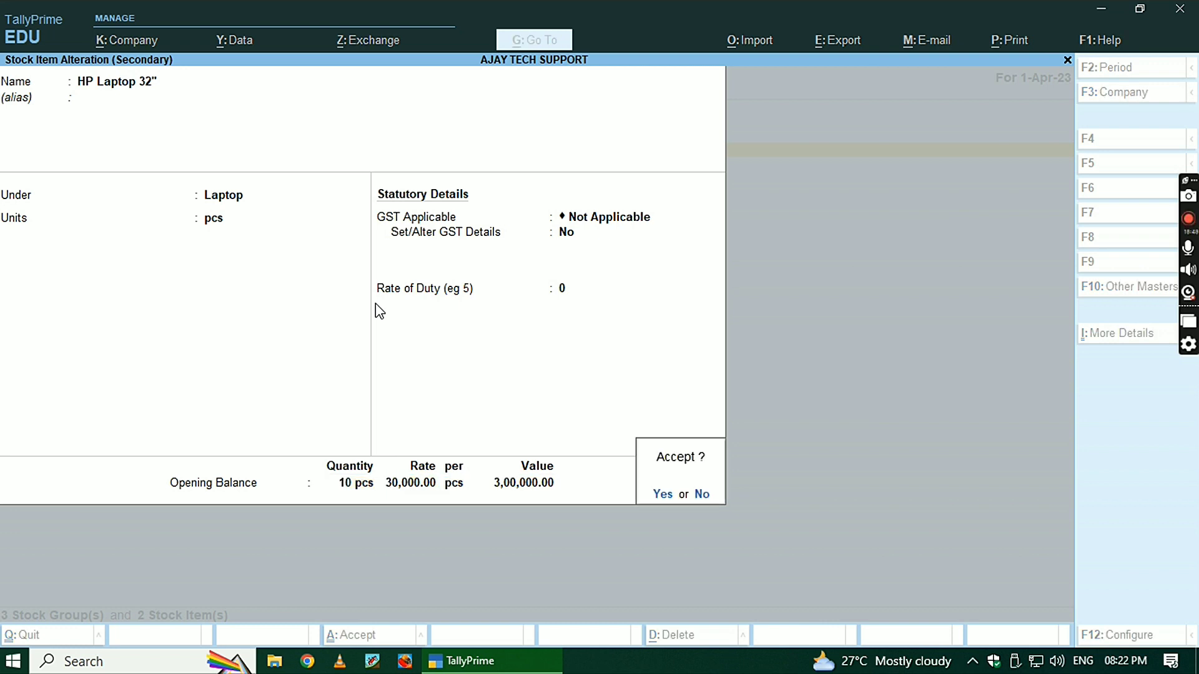
key("Return")
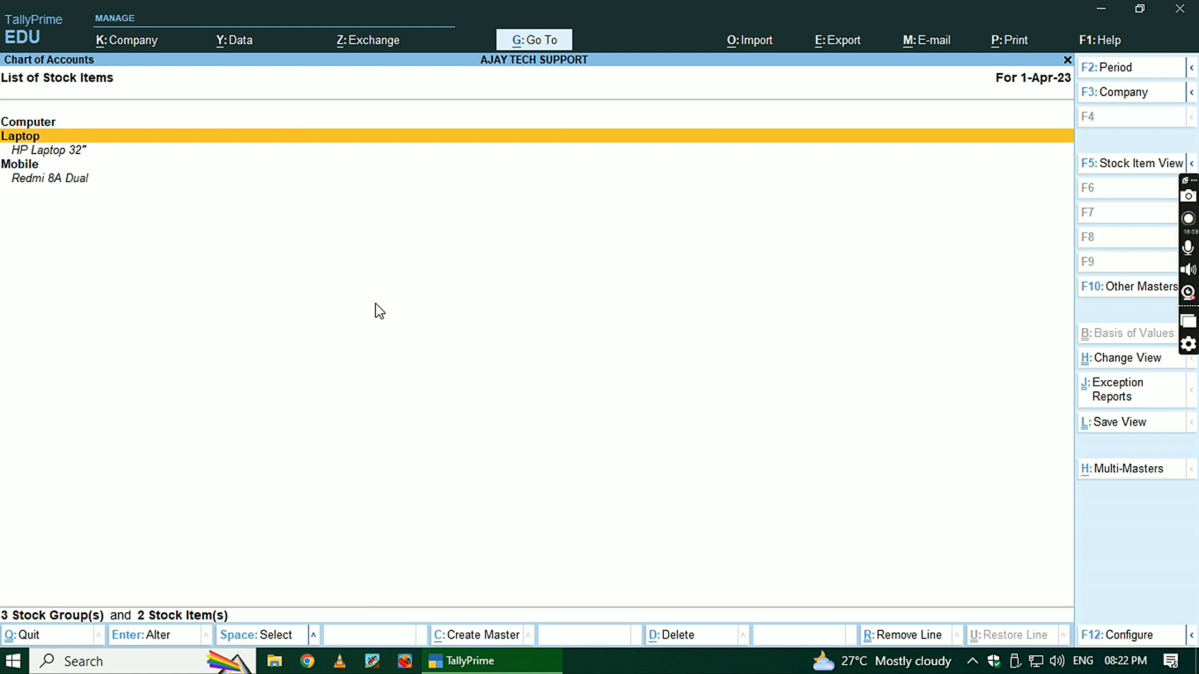
key("Escape")
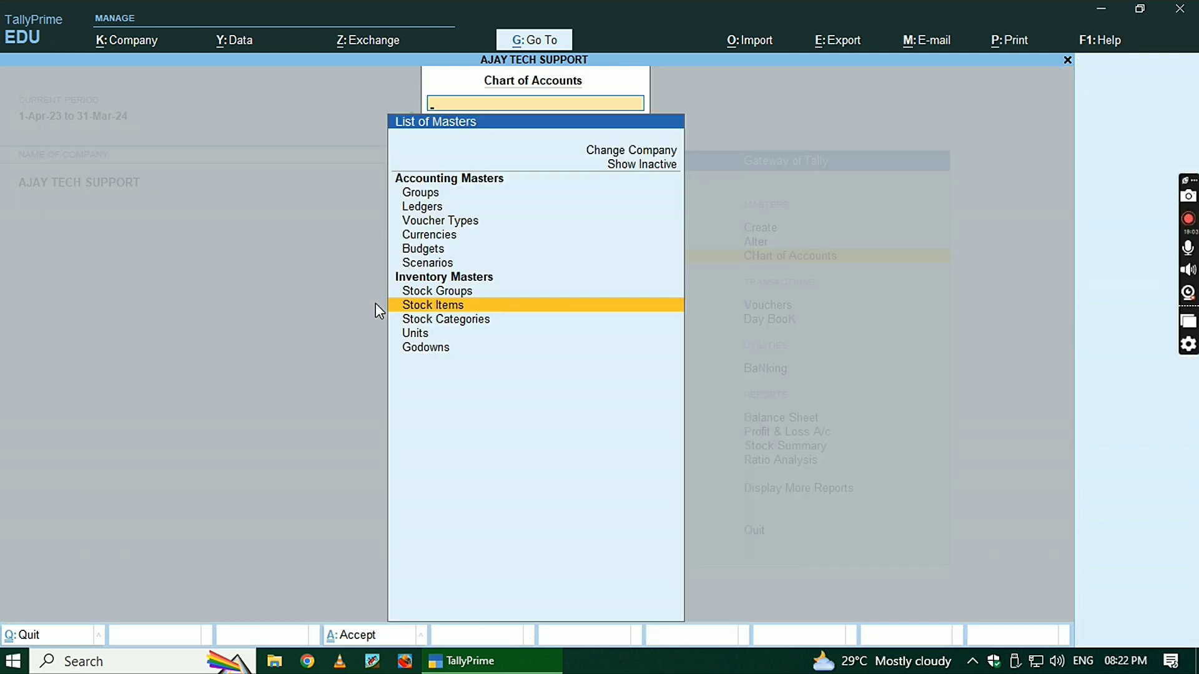
View the pcs unit in alteration mode from the list of units, quit without saving, and return to the Gateway of Tally.
key("Down")
key("Down")
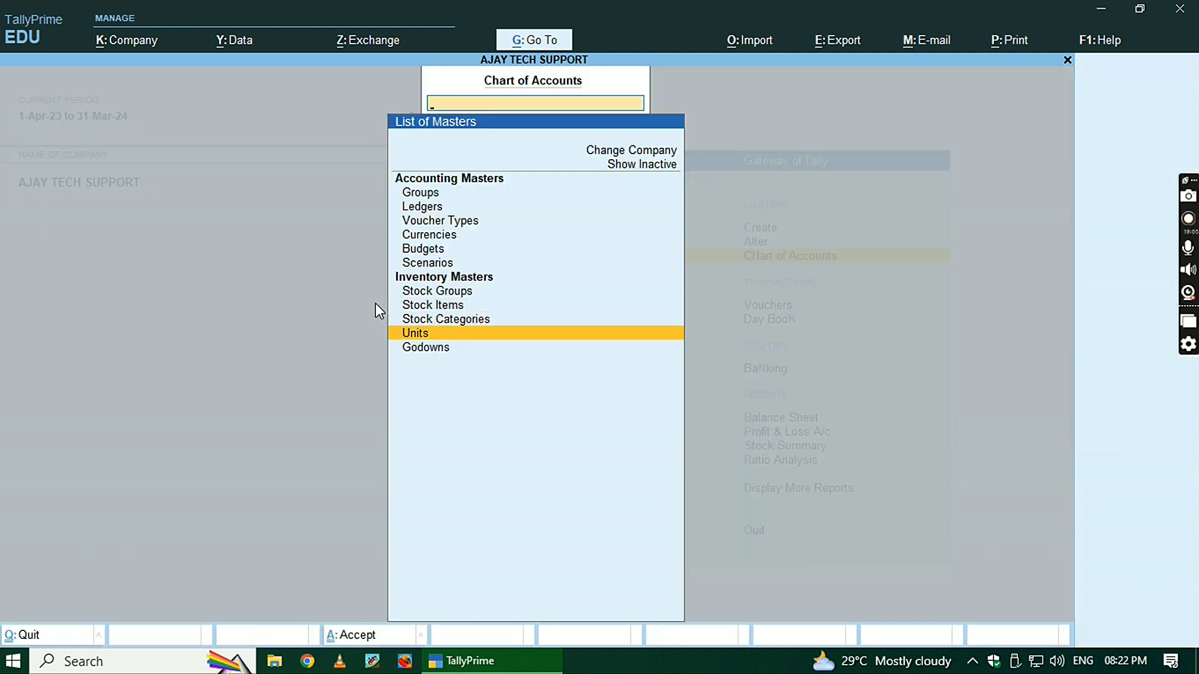
key("Return")
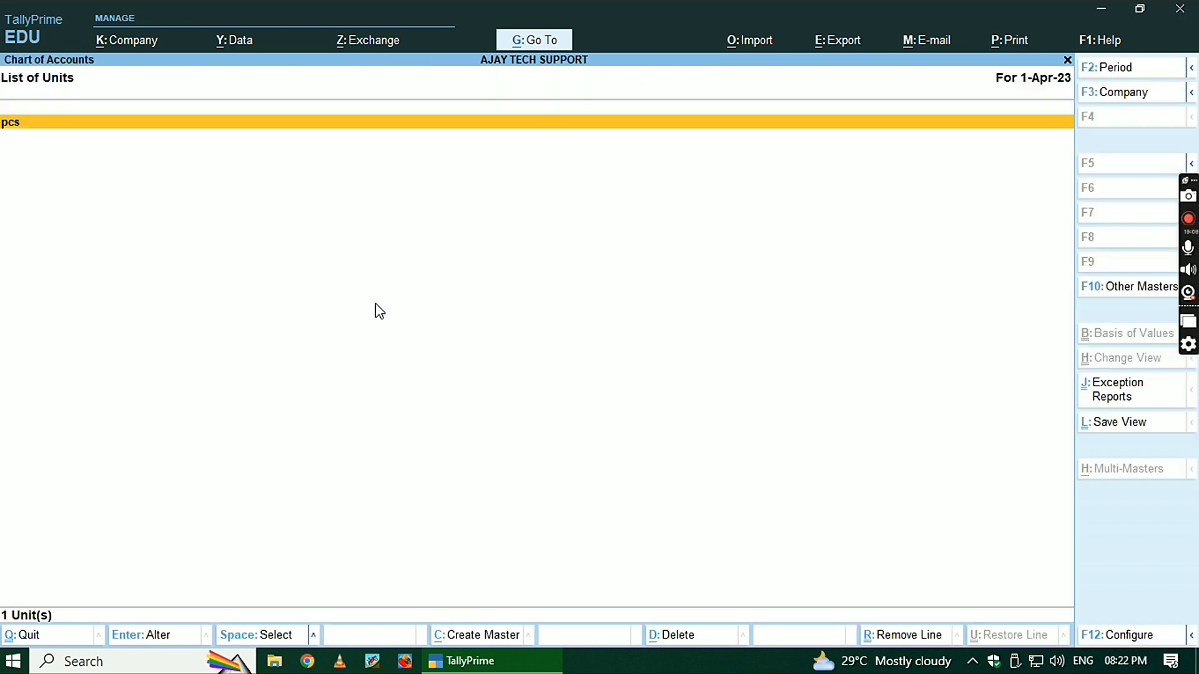
key("Return")
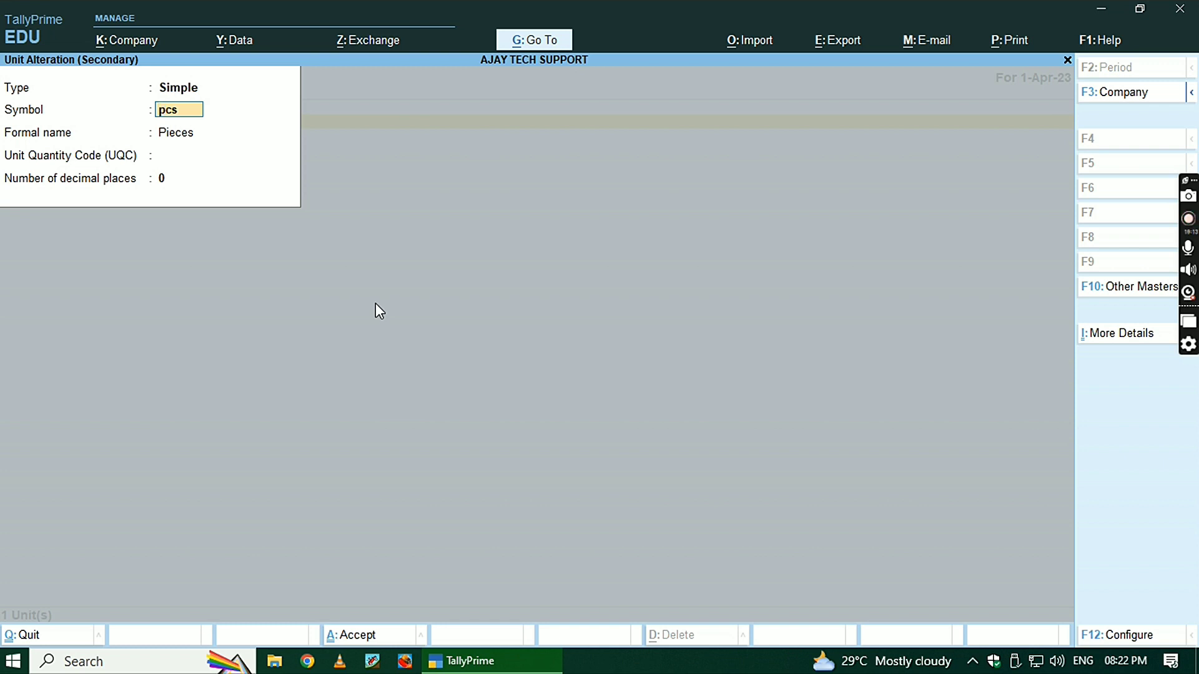
key("BackSpace")
key("BackSpace")
key("BackSpace")
key("Escape")
key("y")
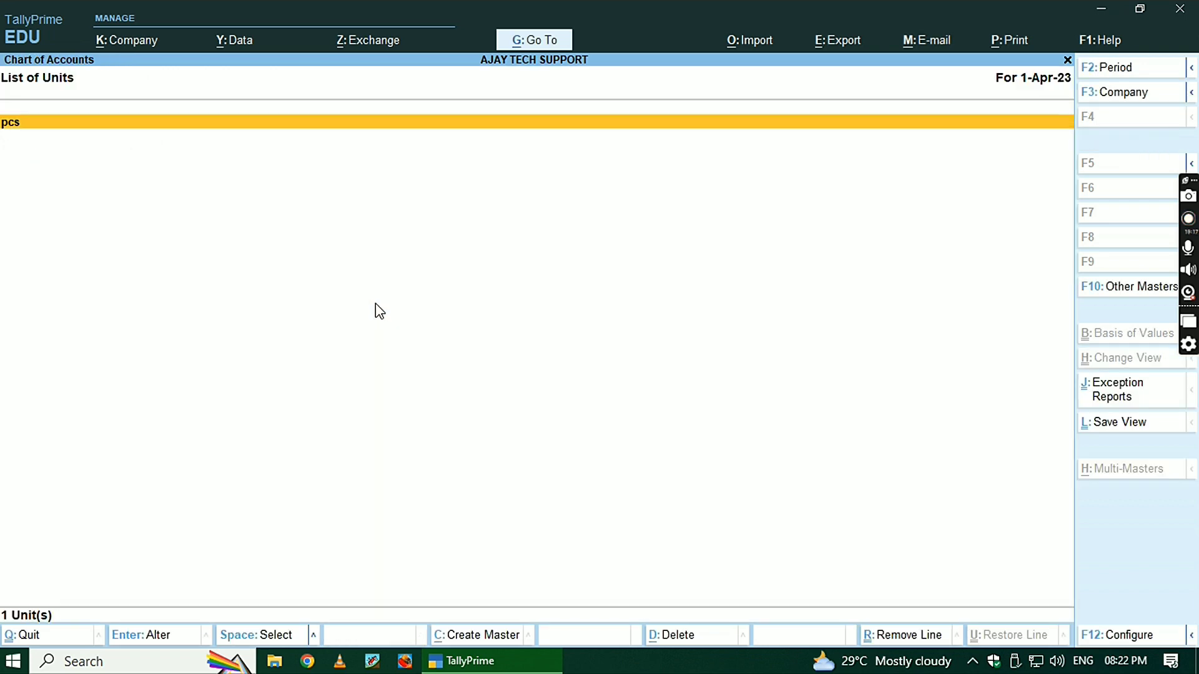
key("Escape")
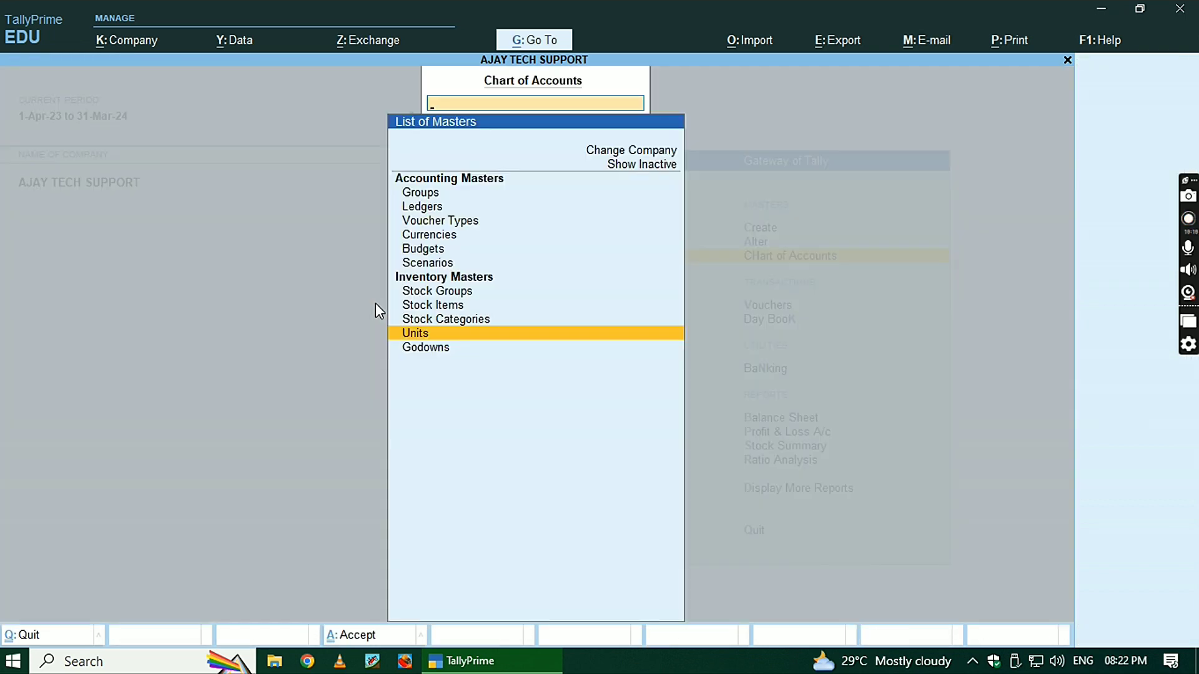
key("Escape")
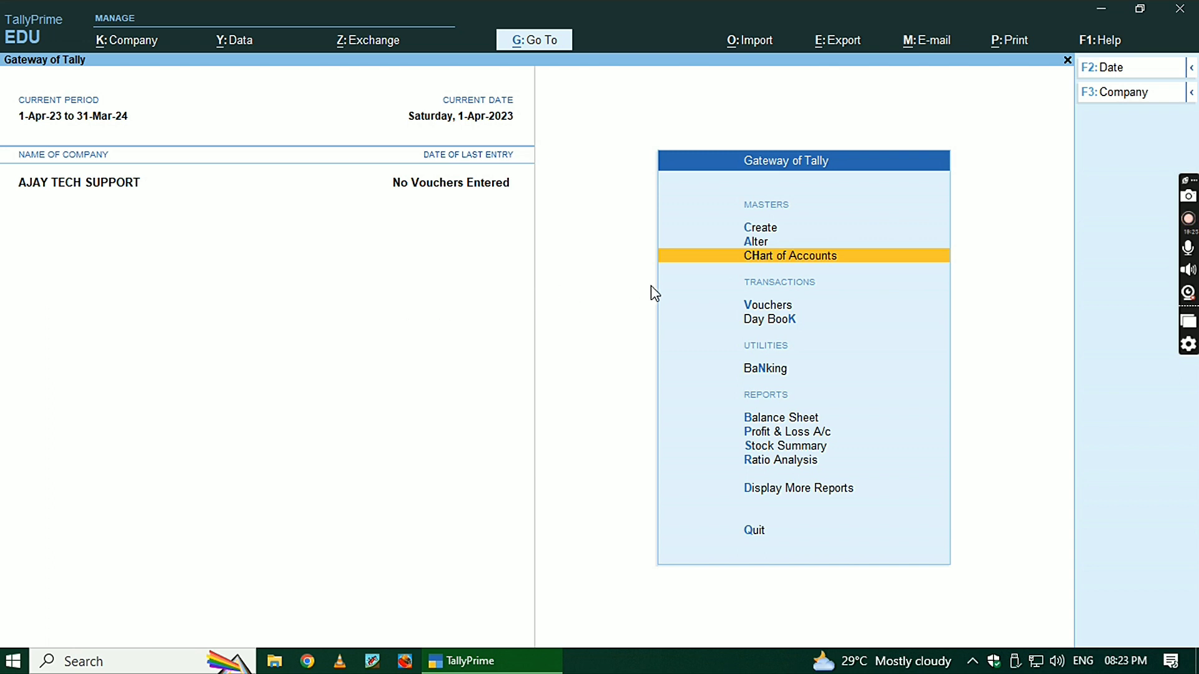
Open the Balance Sheet report from the Gateway of Tally.
key("Down")
key("Down")
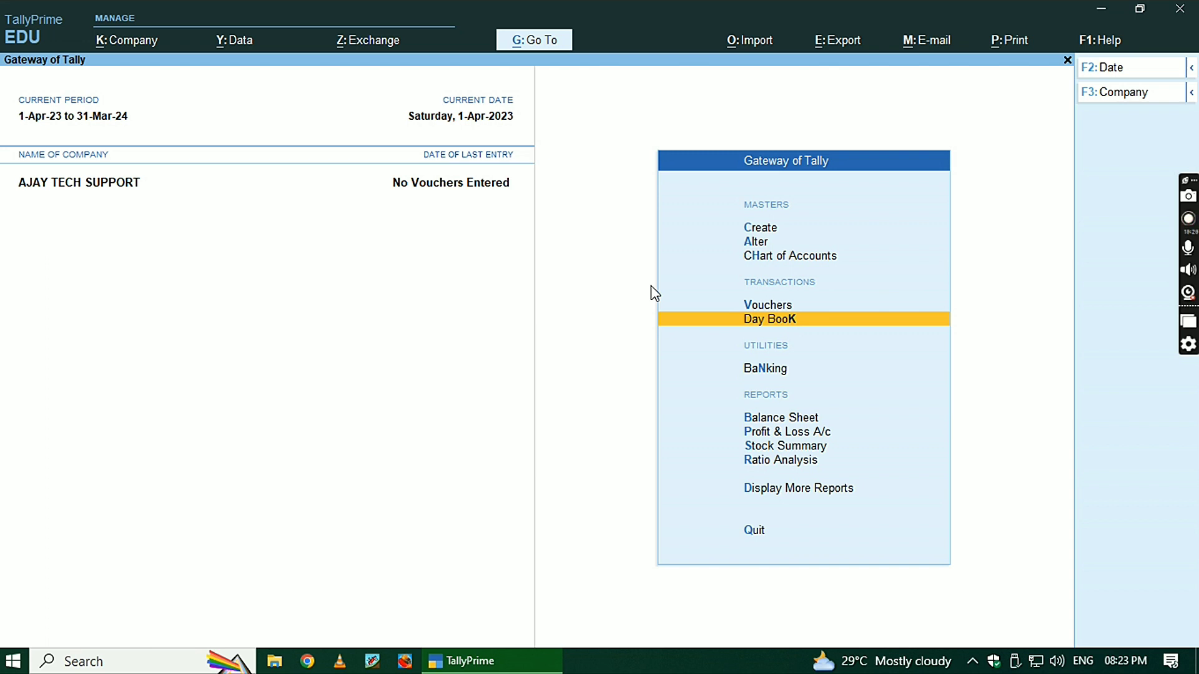
key("Down")
key("Down")
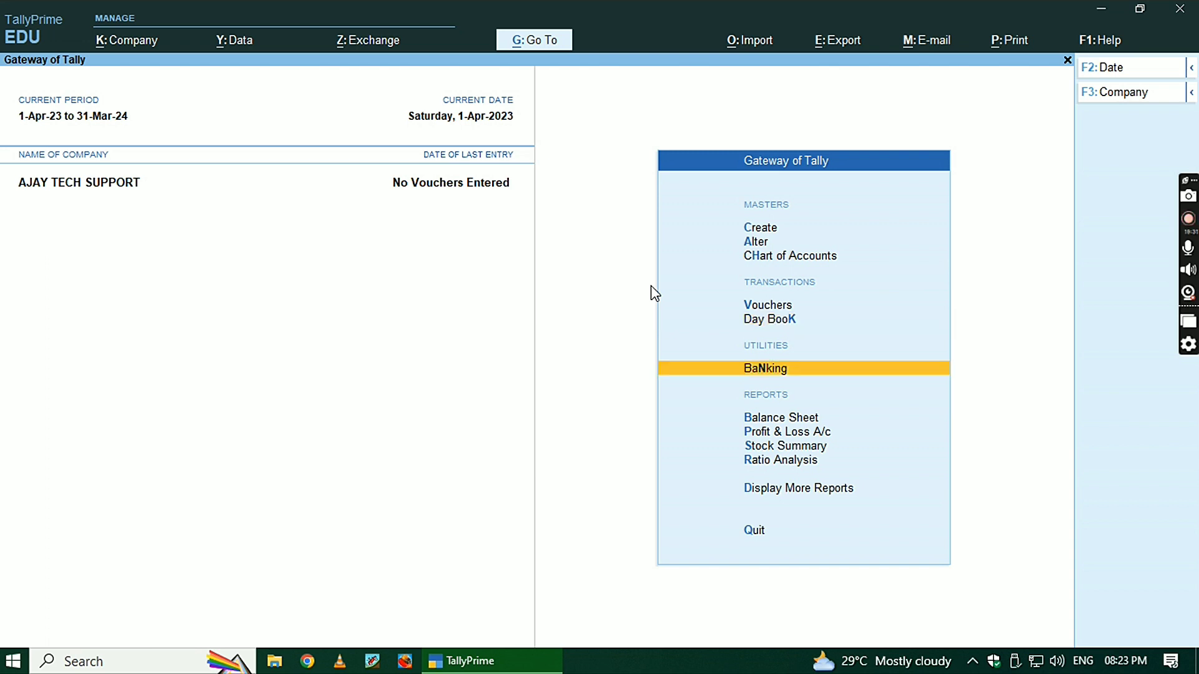
key("Up")
key("Up")
key("Down")
key("Down")
key("Down")
key("Down")
key("Down")
key("Up")
key("Up")
key("Up")
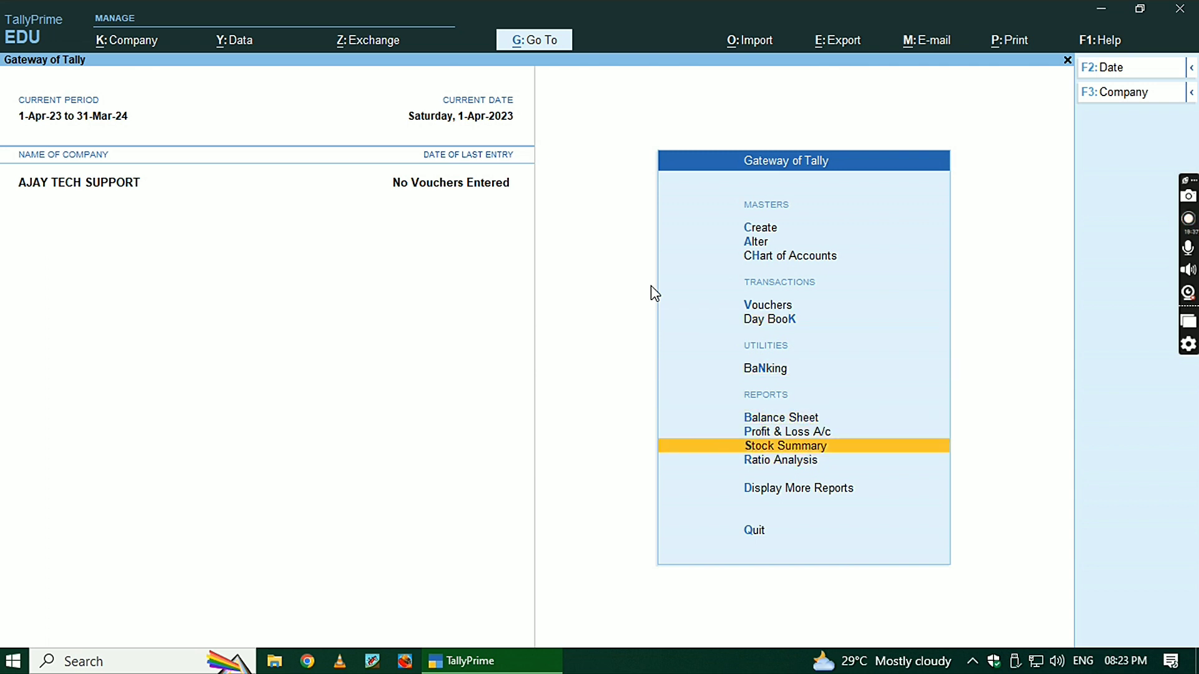
key("Return")
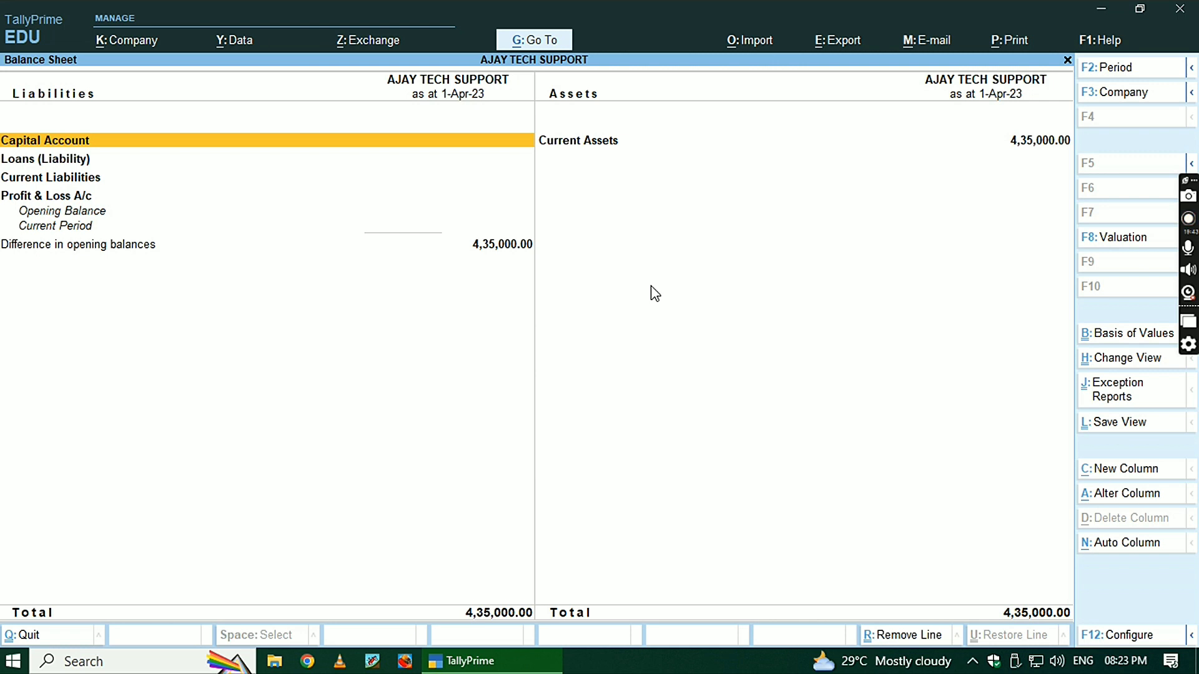
Review the liabilities and current assets in the Balance Sheet, and return to the Gateway of Tally.
key("Down")
key("Down")
key("Down")
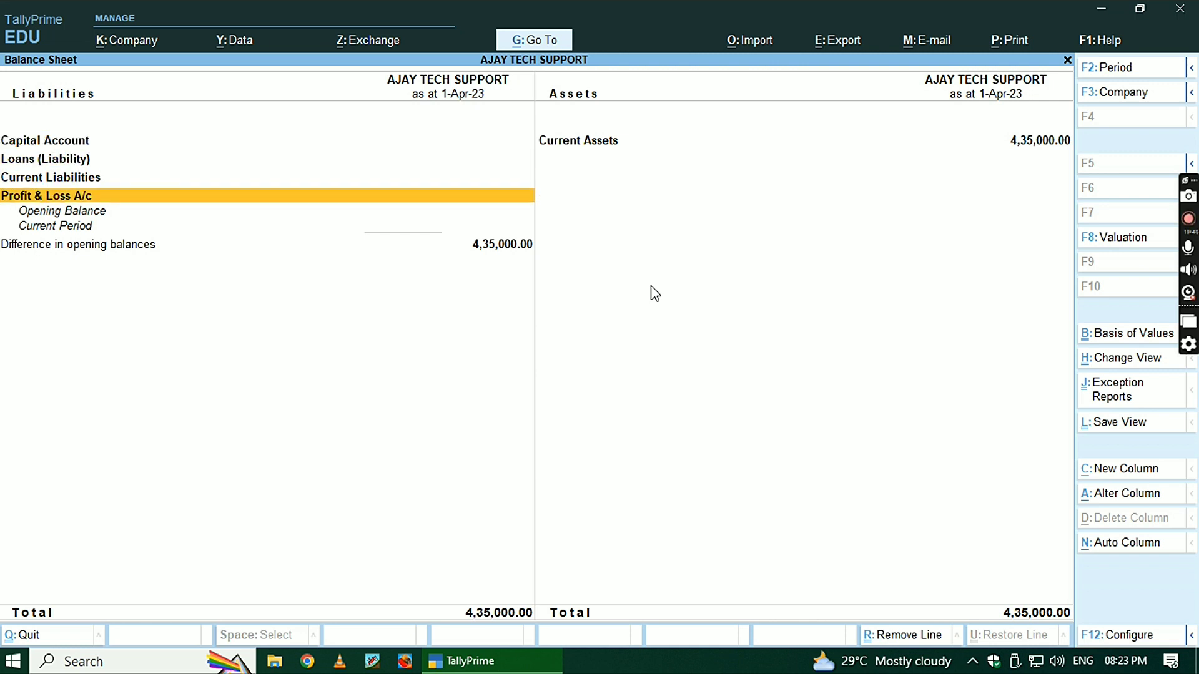
key("Up")
key("Up")
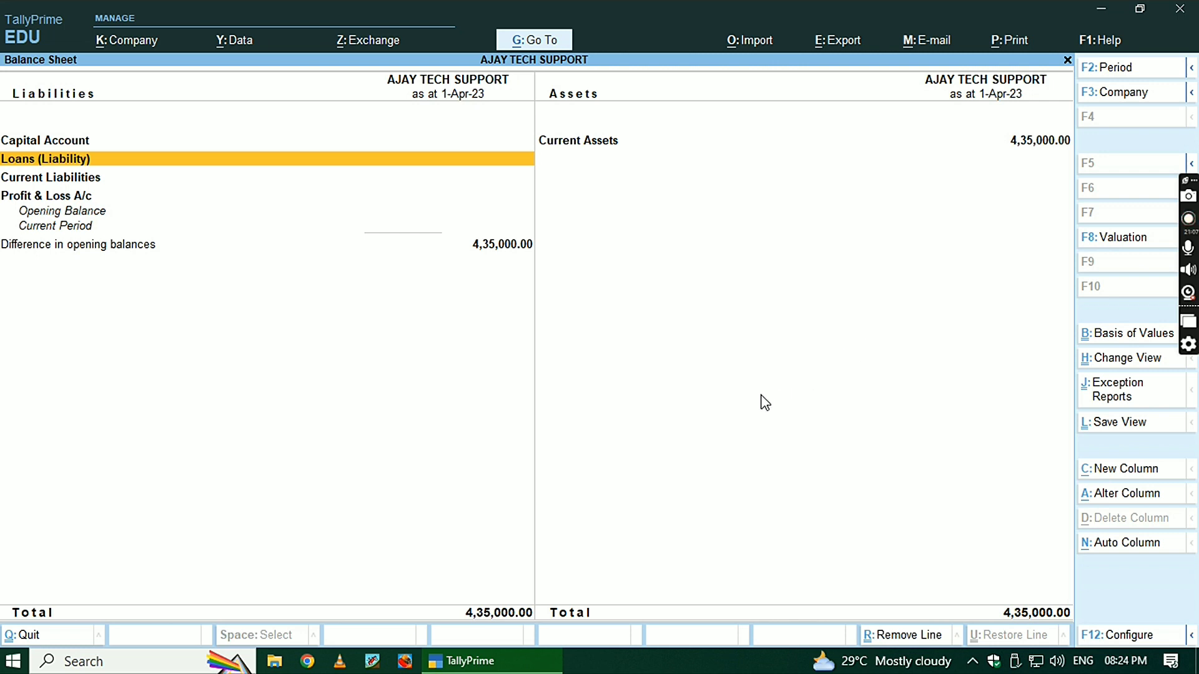
key("Escape")
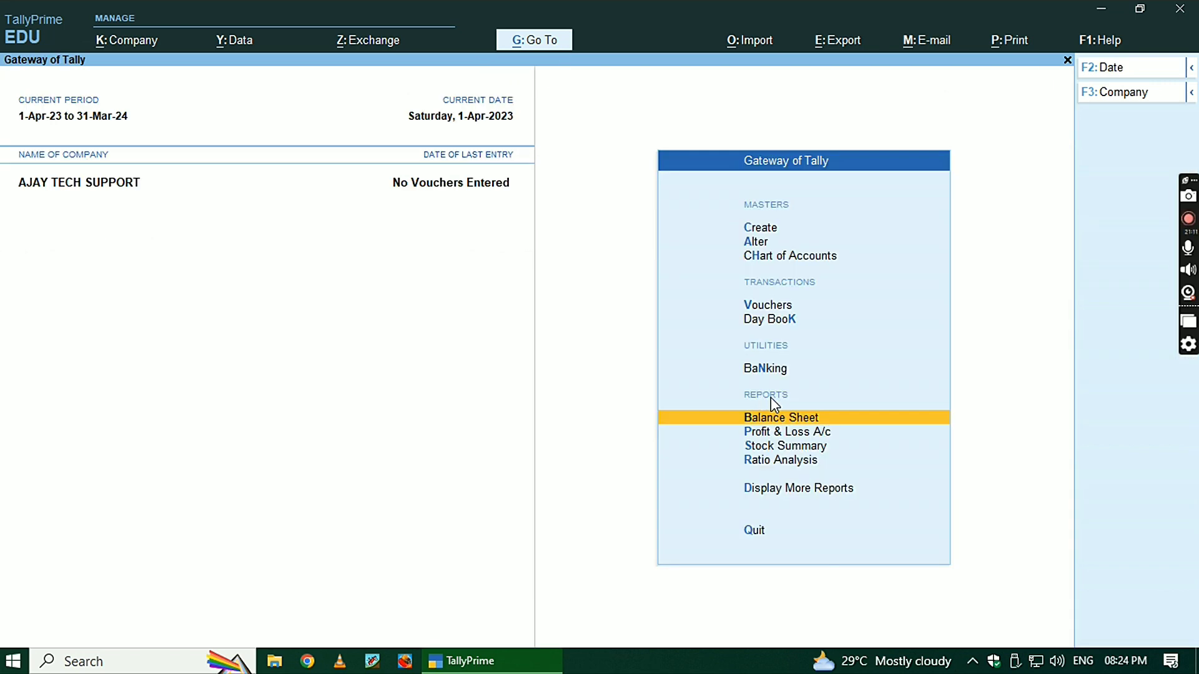
Open the Account Books among the additional accounting reports.
key("Down")
key("Down")
key("Down")
key("Down")
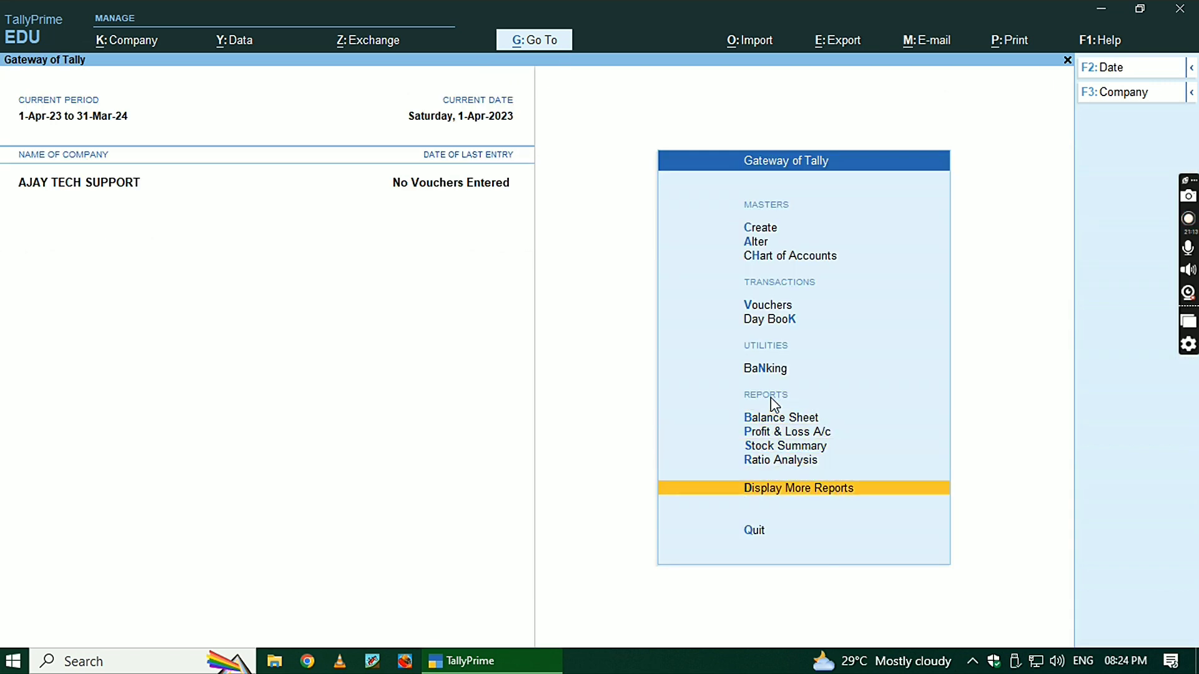
key("Return")
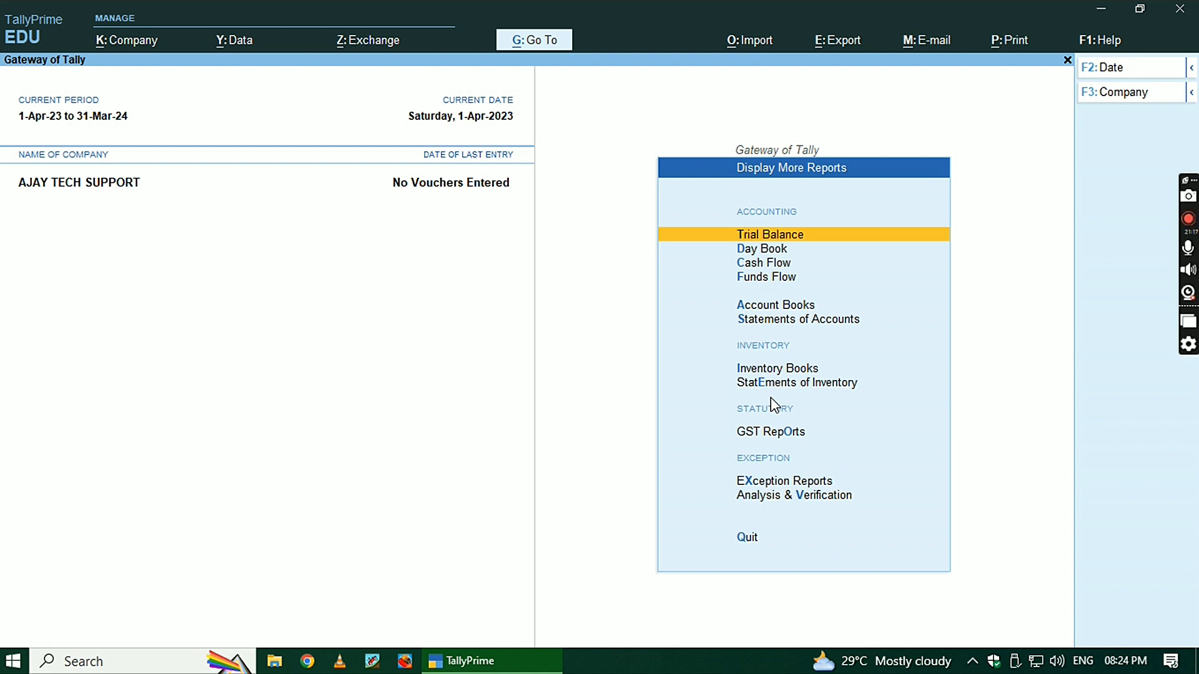
key("Down")
key("Down")
key("Down")
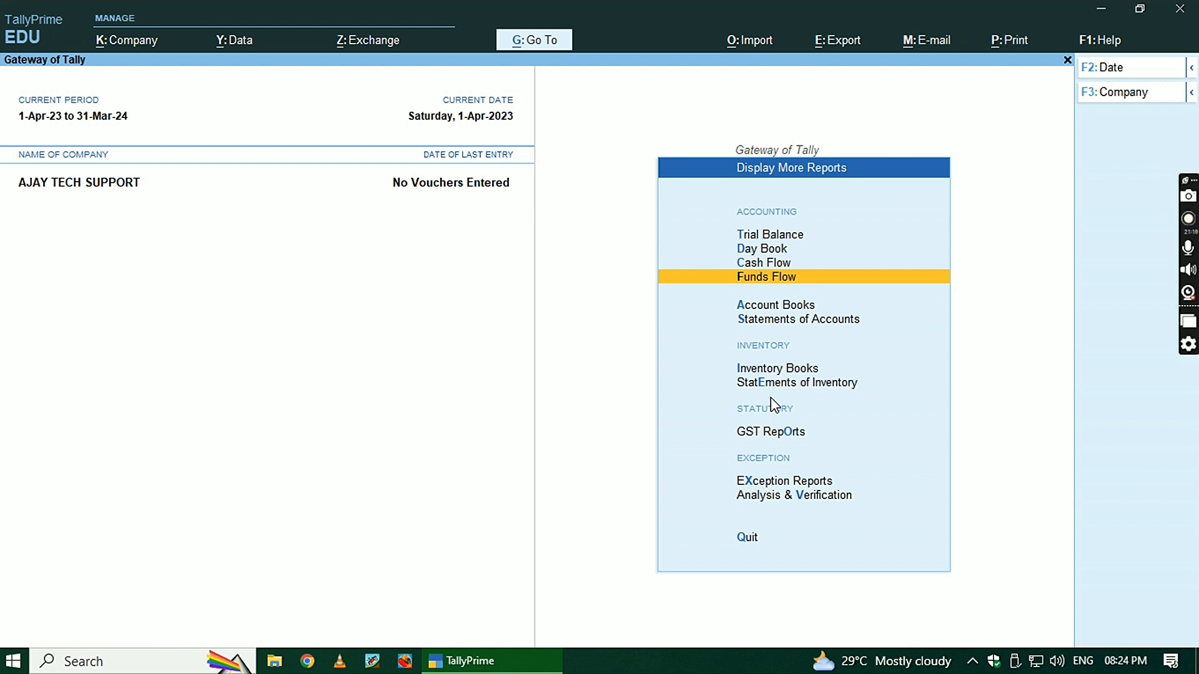
key("Down")
key("Return")
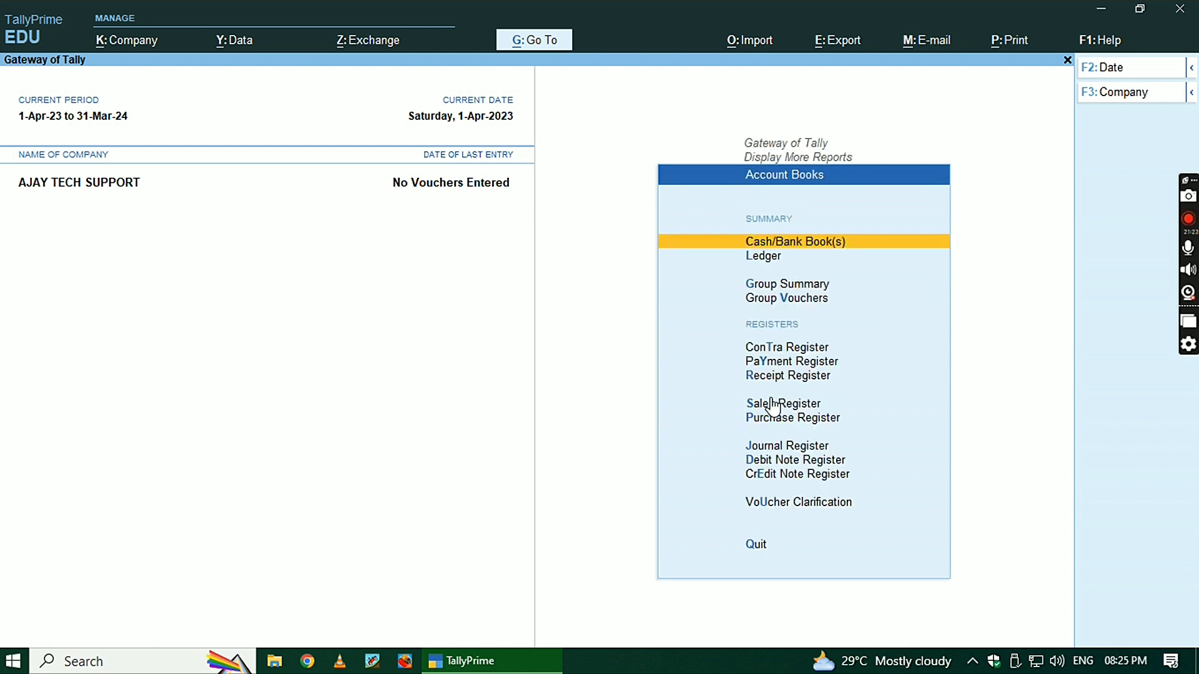
View the Cash/Bank Book(s) summary, close it, and return to the Gateway of Tally.
key("Return")
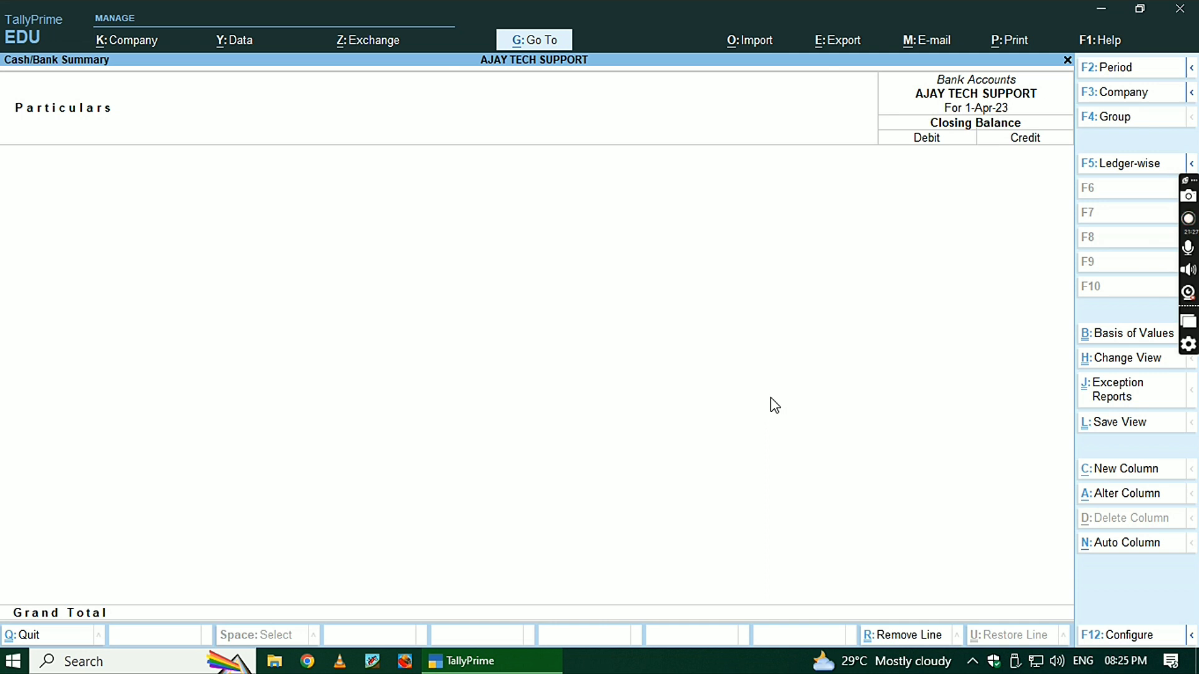
key("Escape")
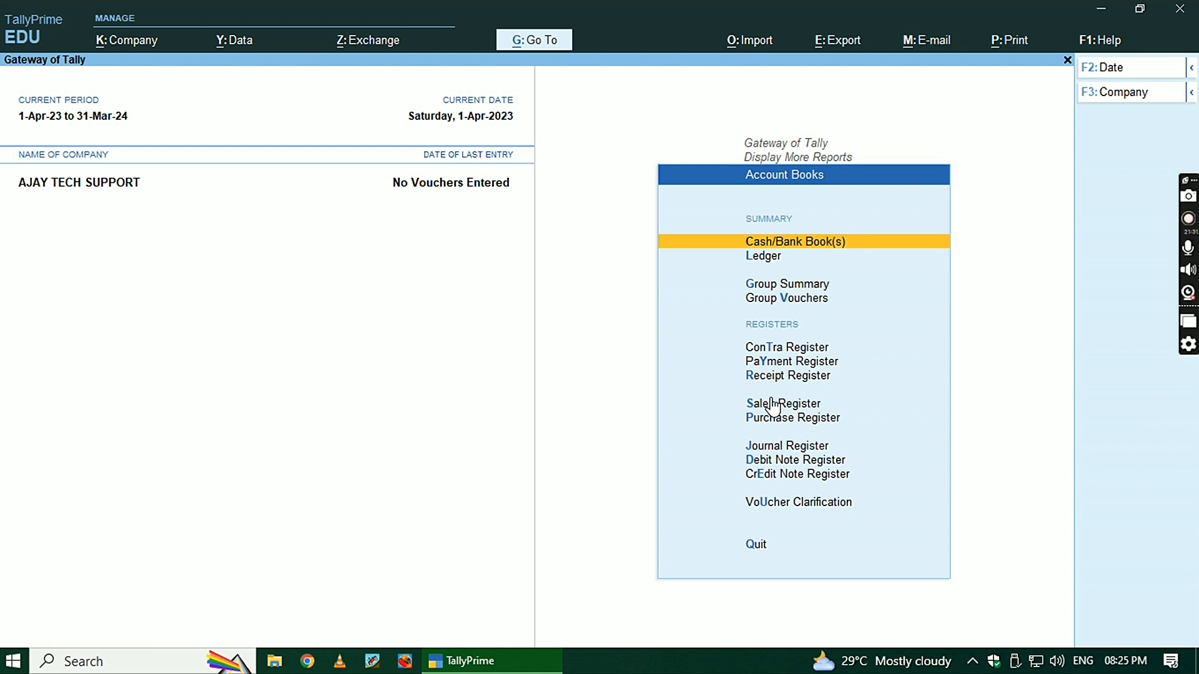
key("Escape")
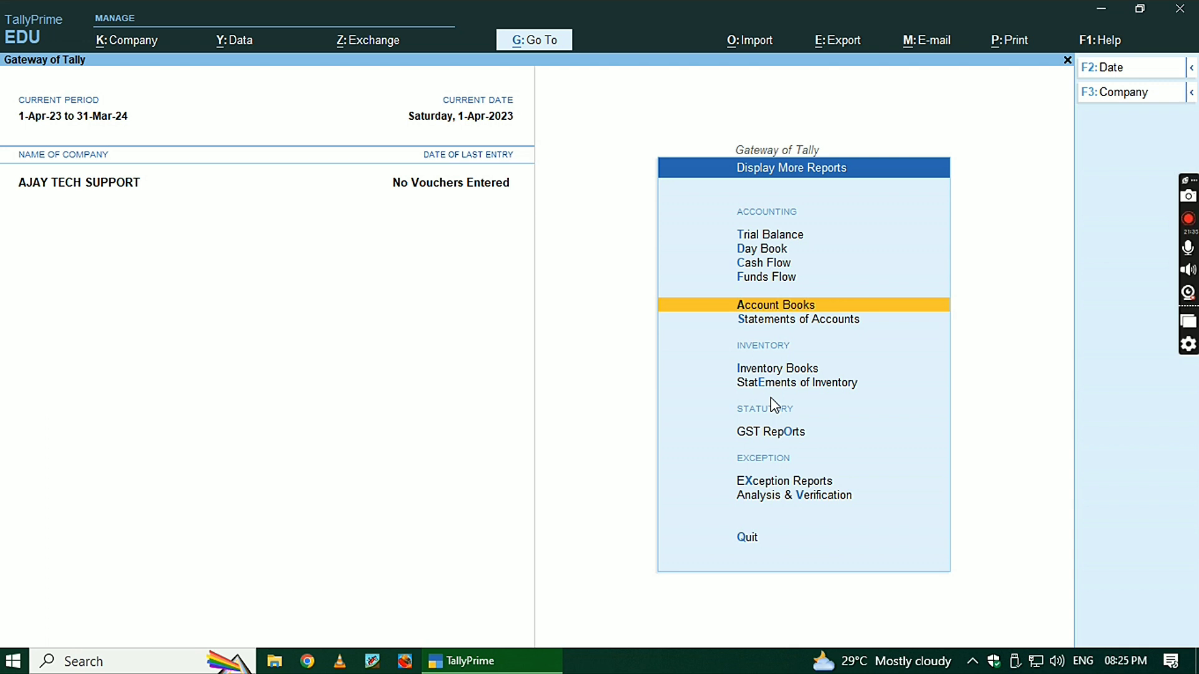
key("Escape")
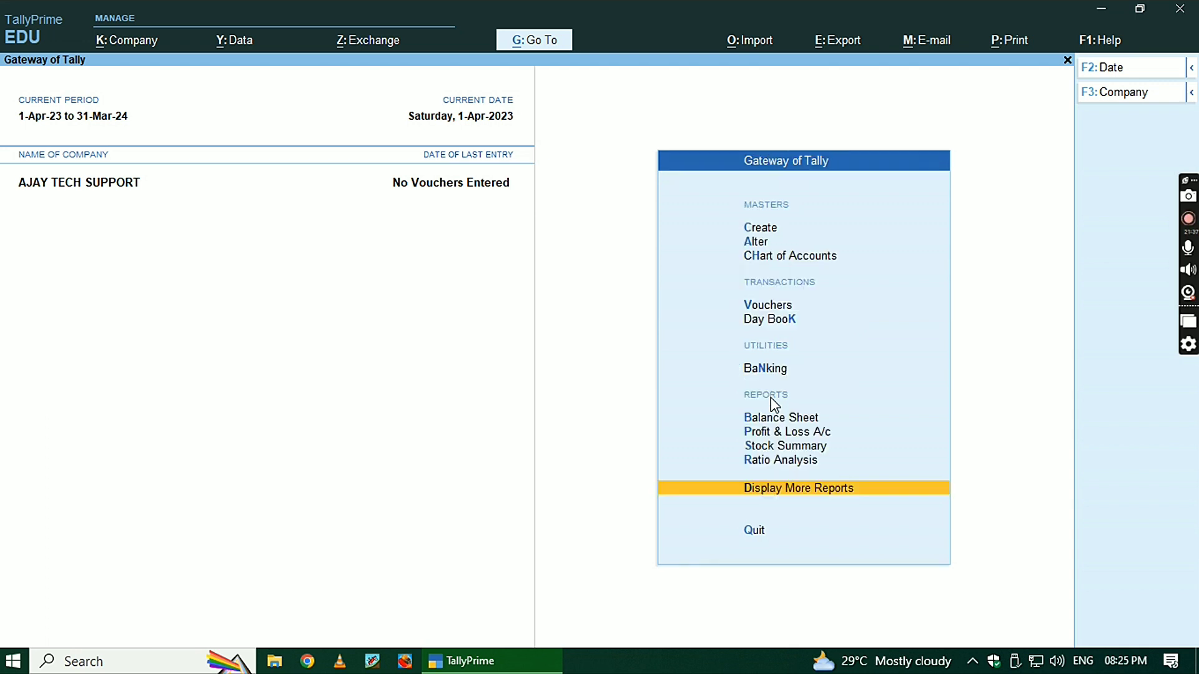
Open the Chart of Accounts from the Gateway of Tally.
key("Up")
key("Up")
key("Up")
key("Up")
key("Up")
key("Up")
key("Up")
key("Up")
key("Up")
key("Up")
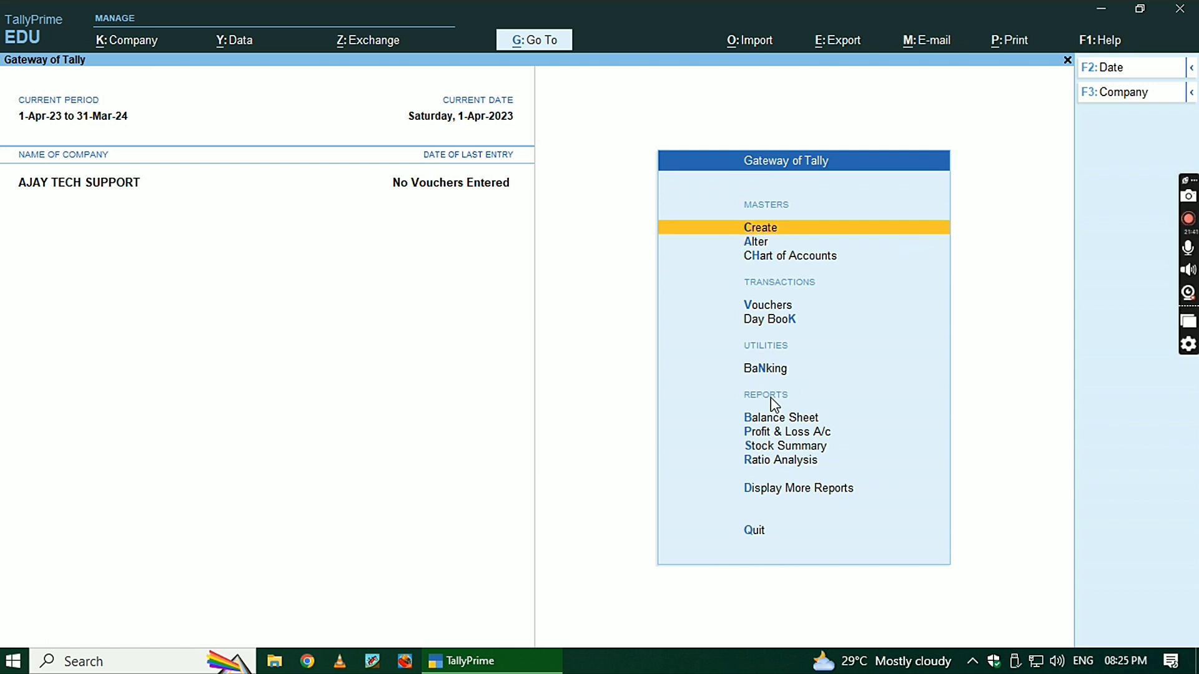
key("Down")
key("Down")
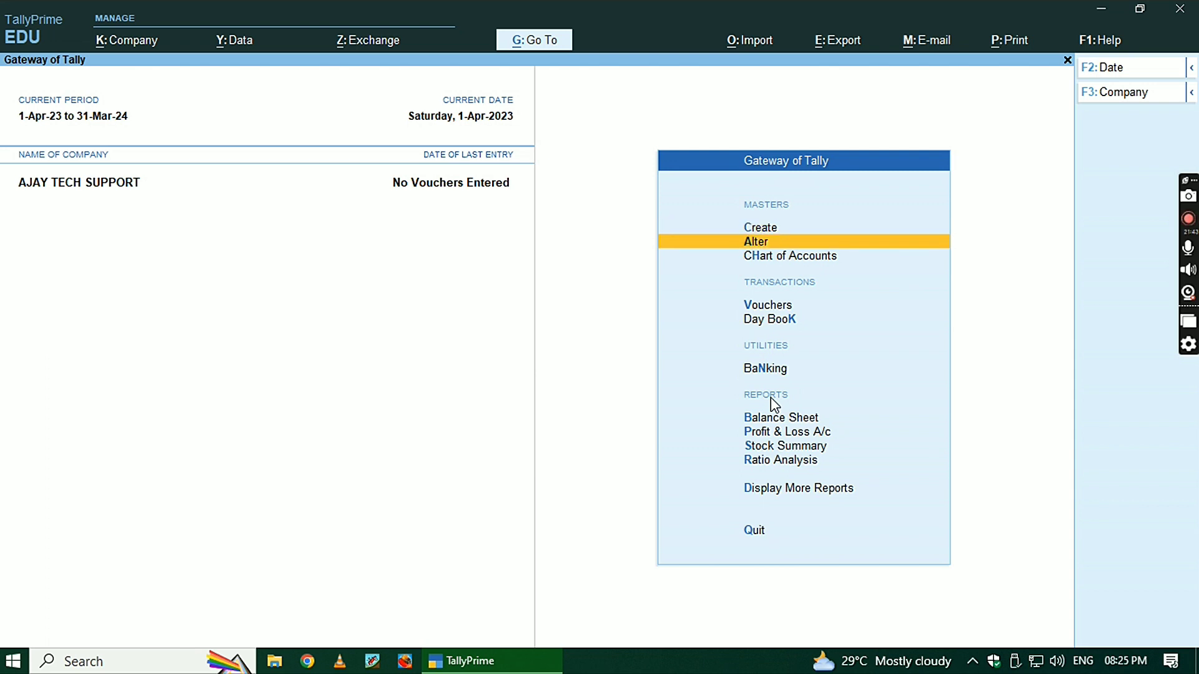
key("Return")
Look through the inventory masters in the Chart of Accounts master list, from Stock Groups down to Godowns.
key("Down")
key("Down")
key("Down")
key("Down")
key("Down")
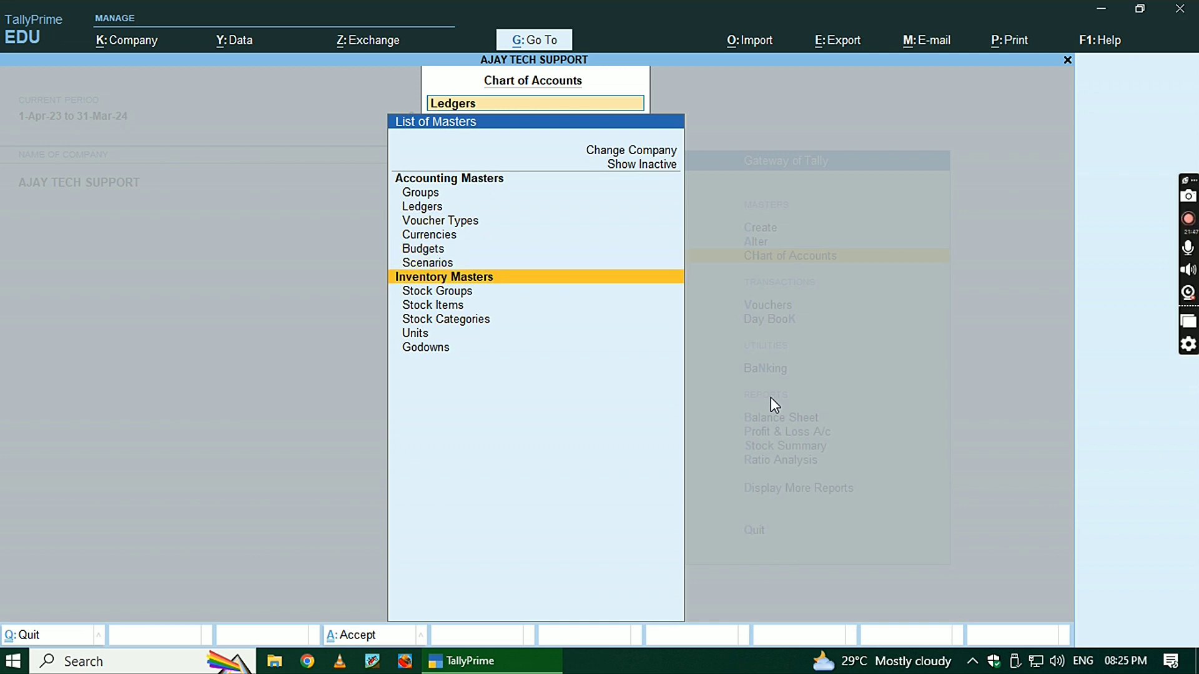
key("Down")
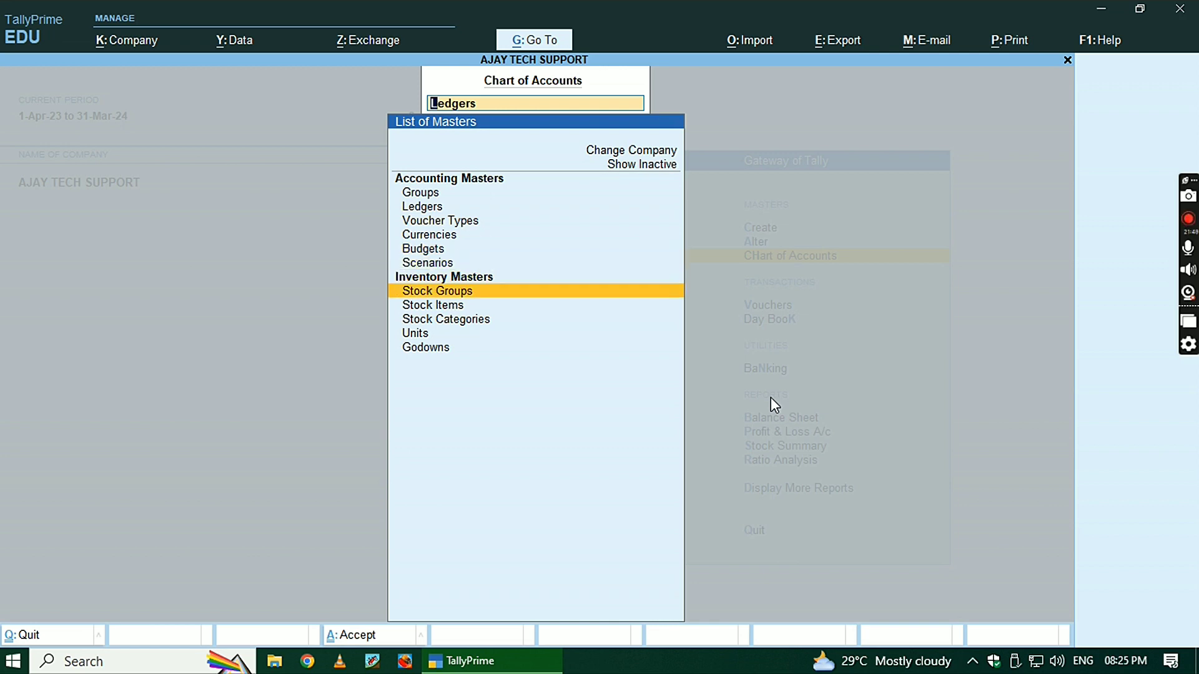
key("Down")
key("Down")
key("Down")
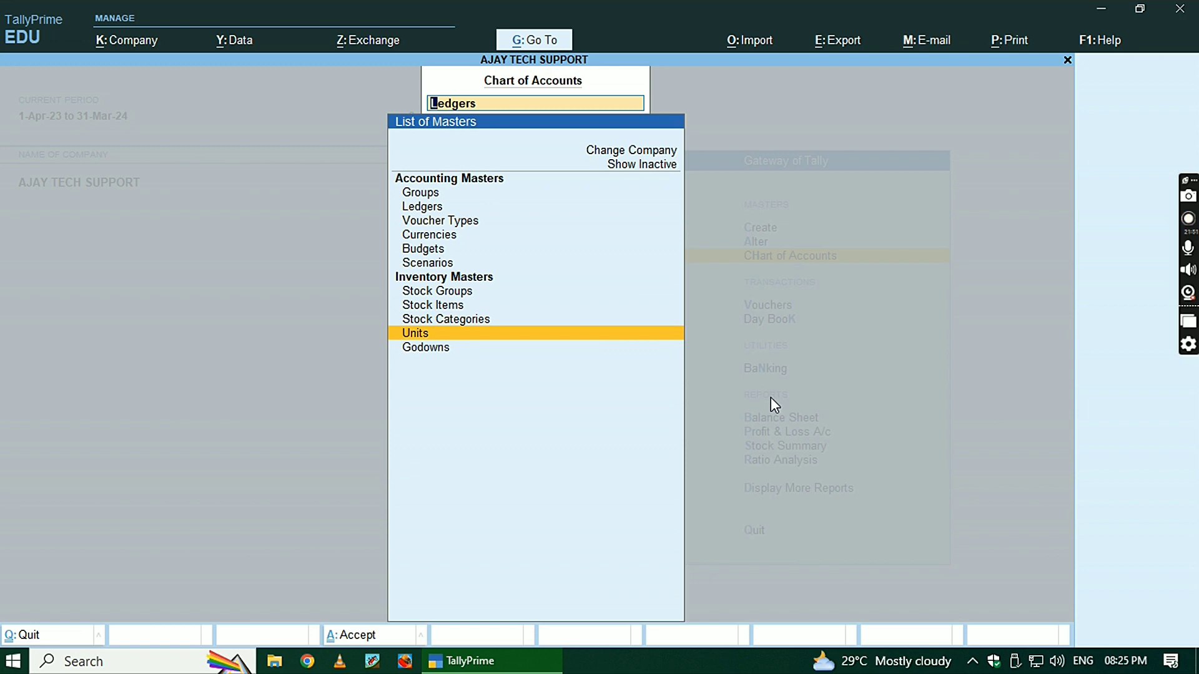
key("Up")
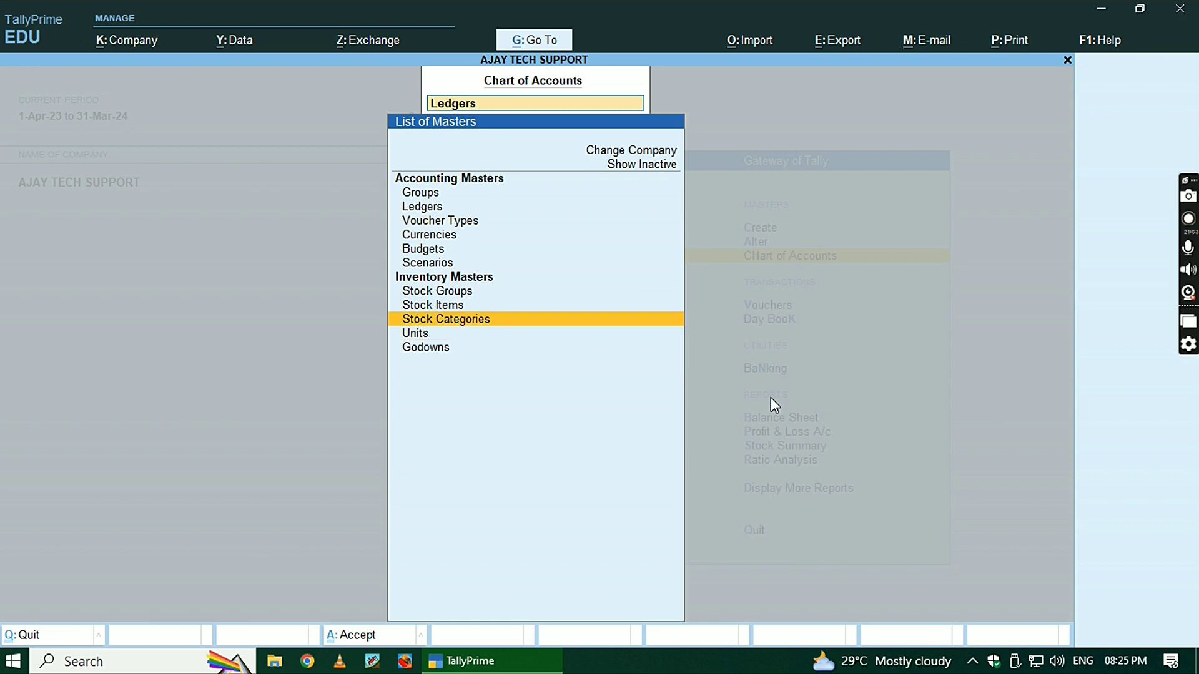
key("Down")
key("Down")
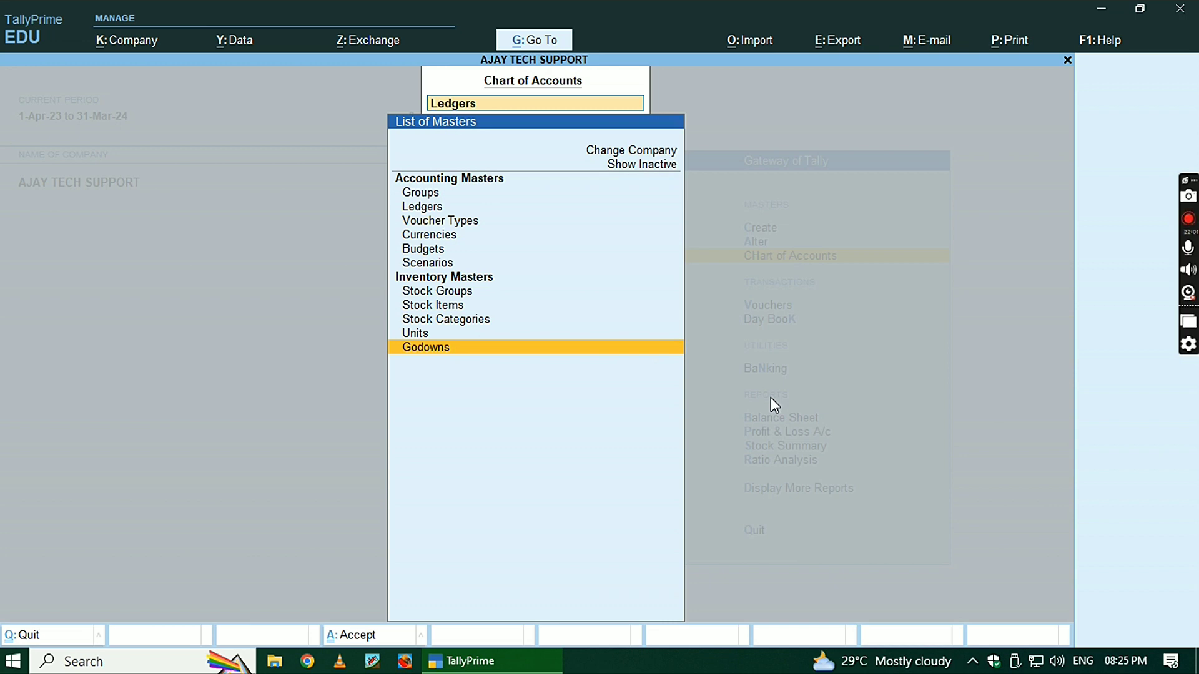
Go over the Stock Groups, Stock Items, Stock Categories and Units entries again, and return to the Gateway of Tally.
key("Up")
key("Up")
key("Up")
key("Up")
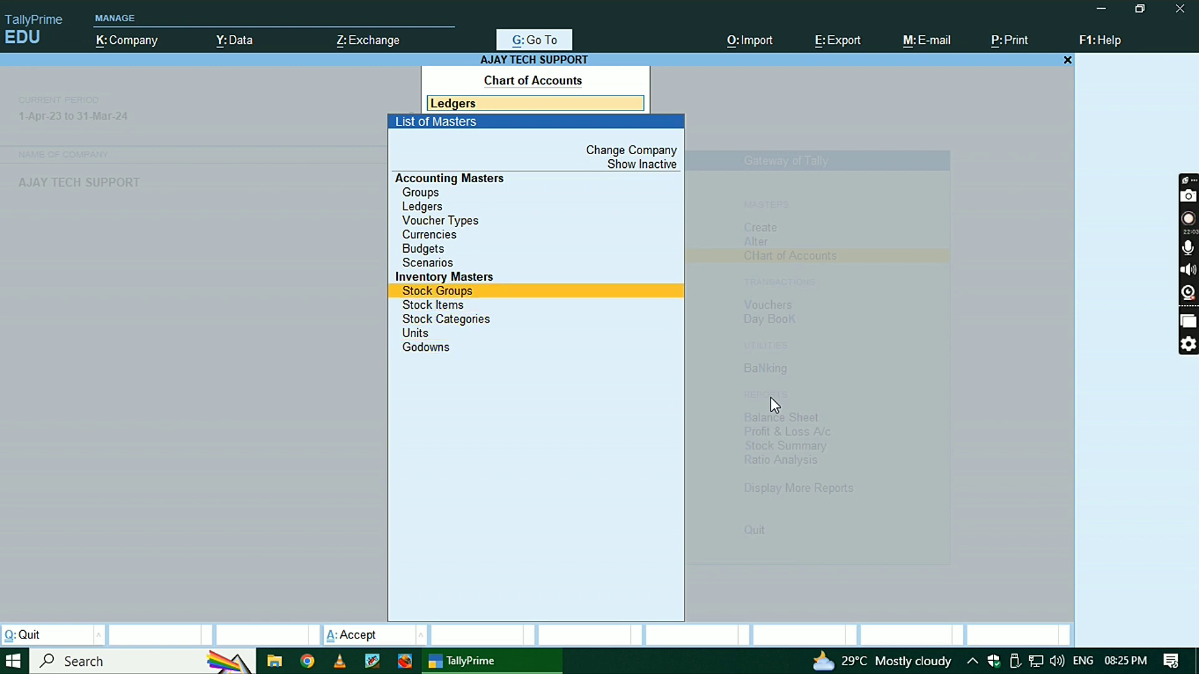
key("Down")
key("Down")
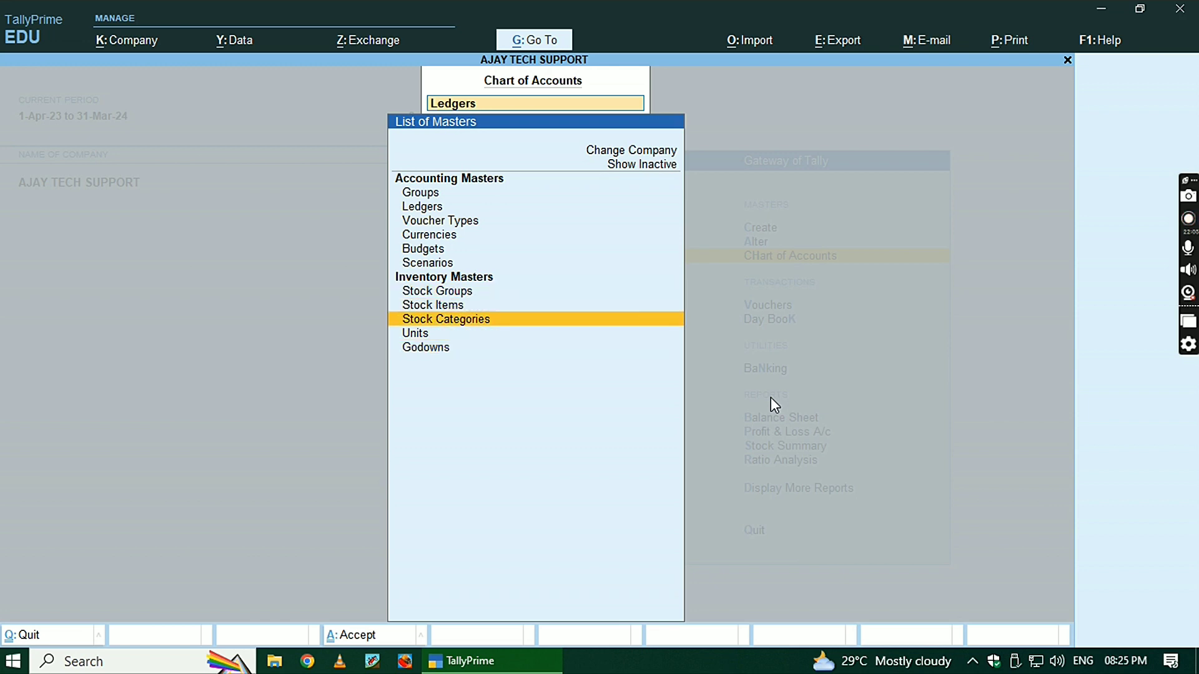
key("Down")
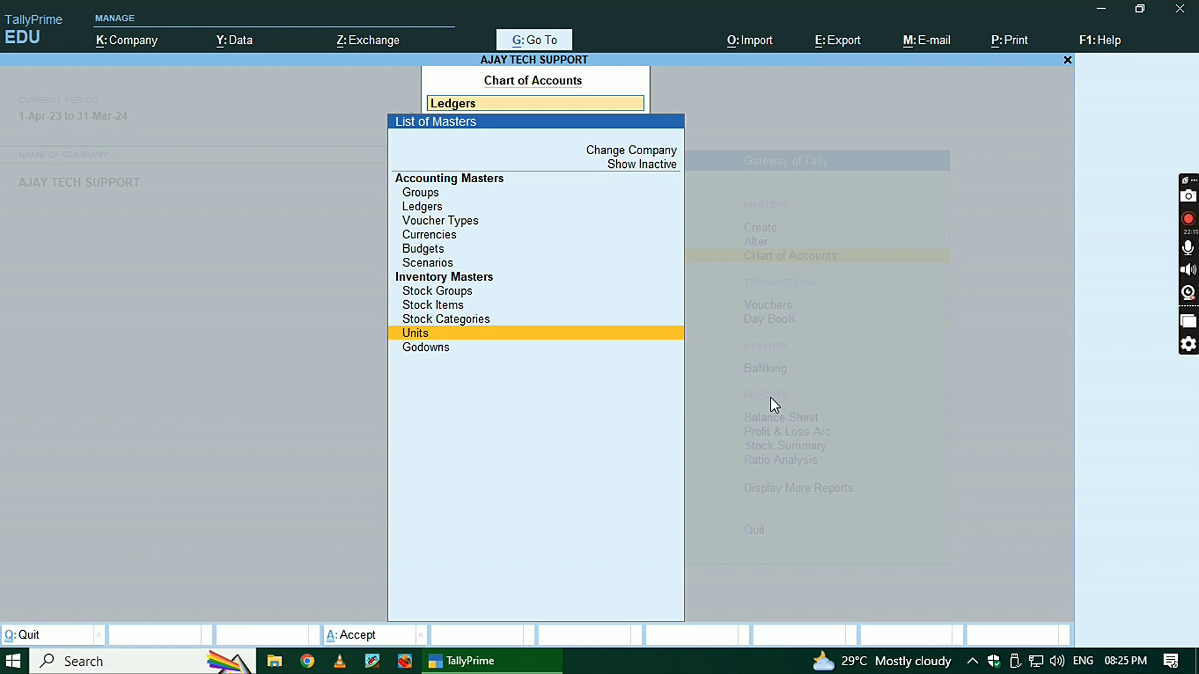
key("BackSpace")
key("Escape")
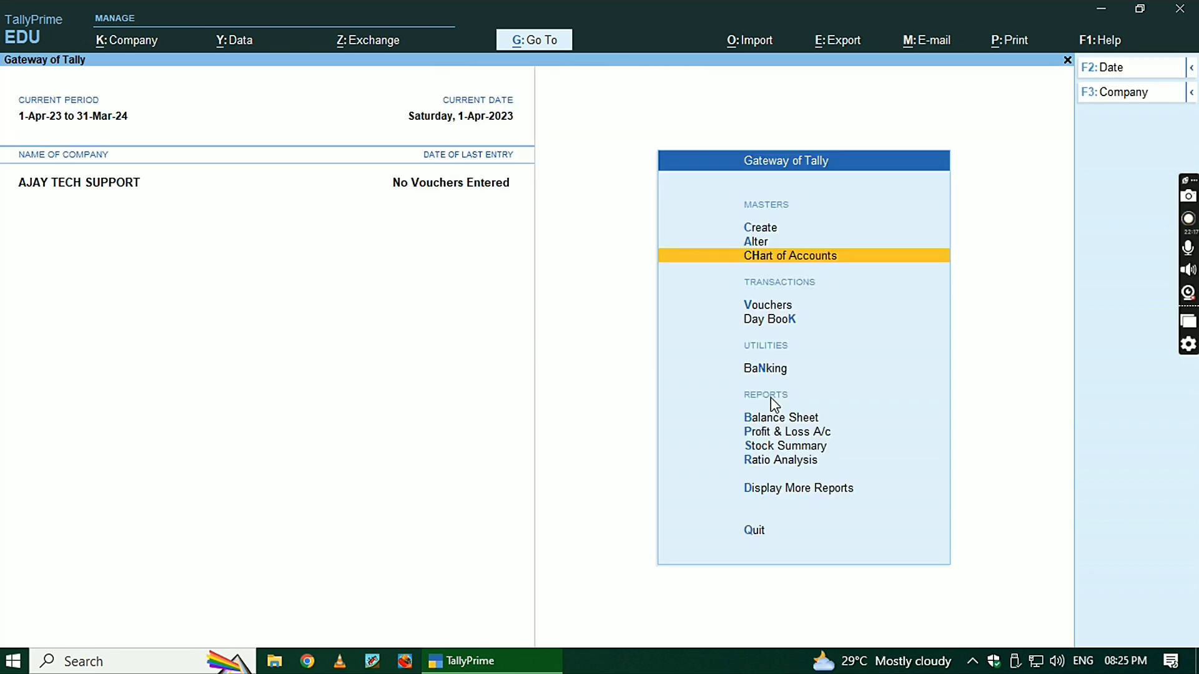